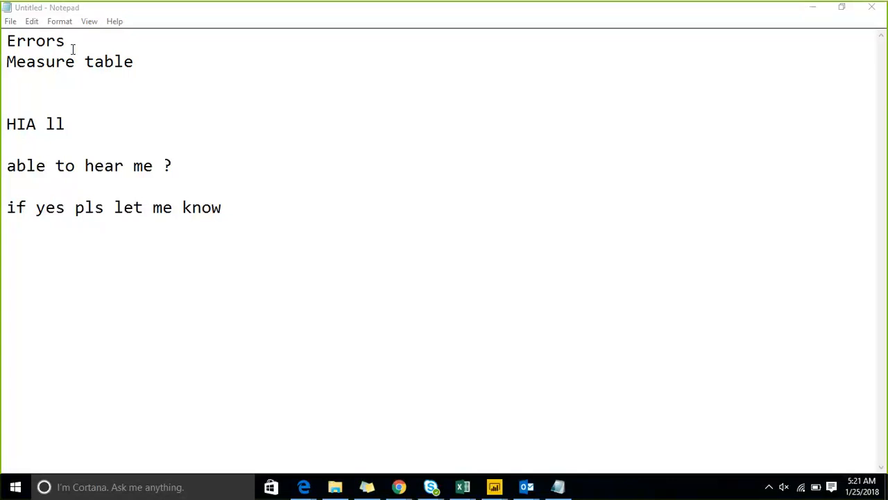
pyautogui.moveTo(72, 49); pyautogui.dragTo(7, 43)
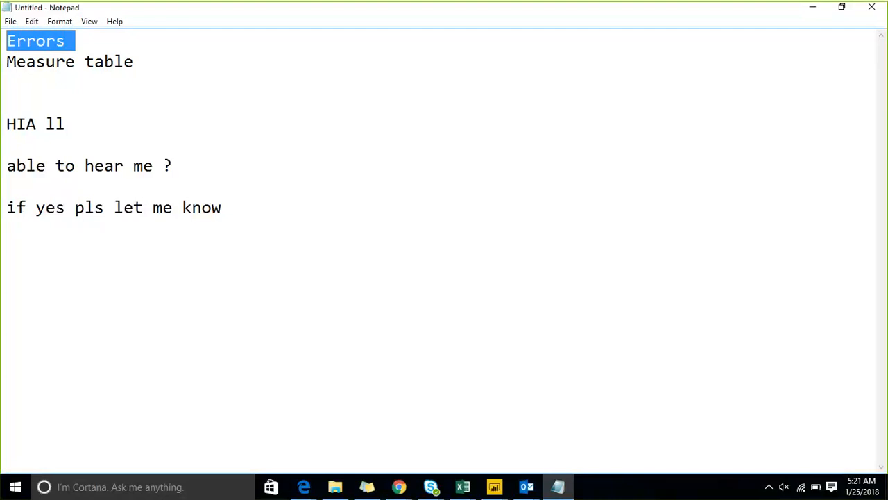
pyautogui.click(157, 70)
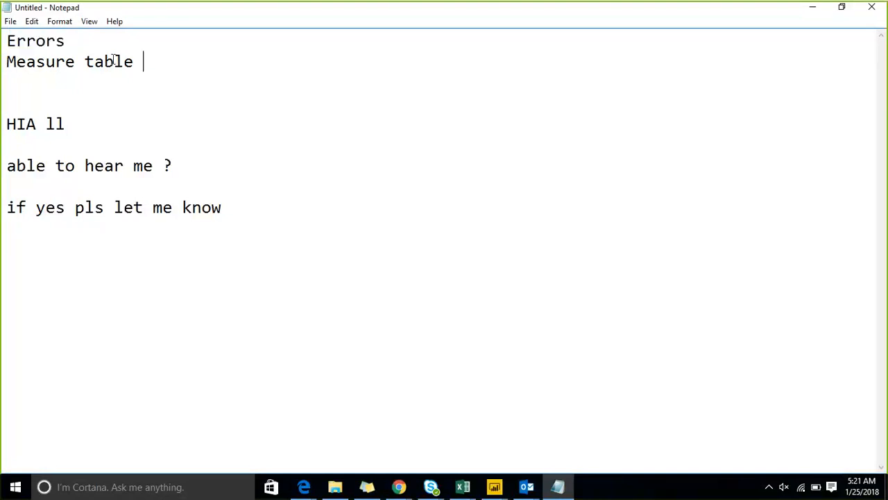
pyautogui.keyDown('shift'); pyautogui.click(17, 42); pyautogui.keyUp('shift')
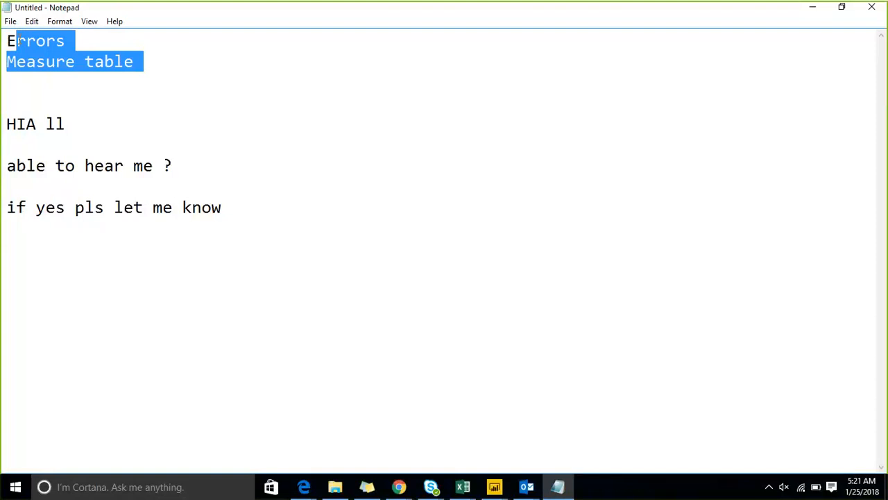
pyautogui.click(162, 60)
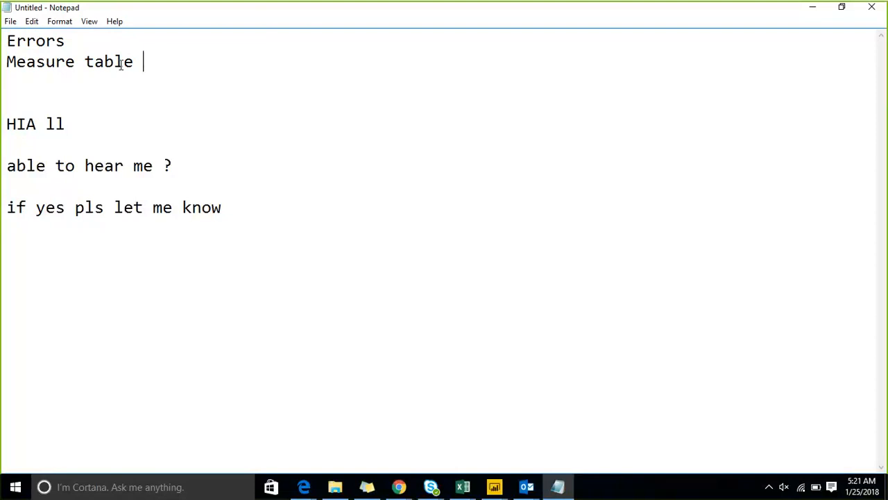
pyautogui.moveTo(228, 171); pyautogui.dragTo(6, 124)
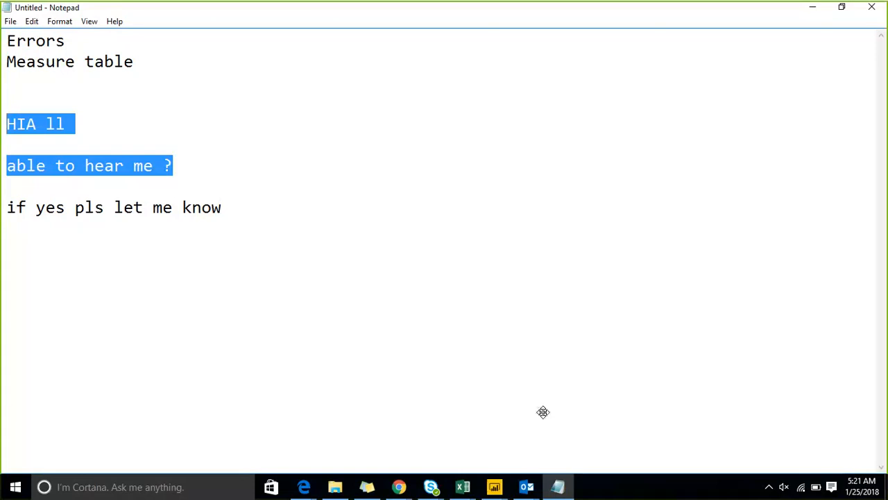
# Switch to the deploy report in Power BI Desktop.
pyautogui.click(494, 488)
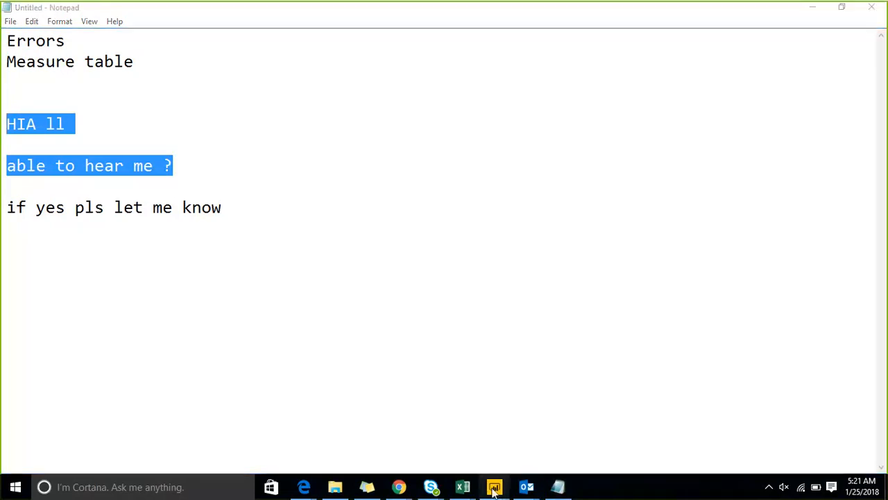
pyautogui.click(384, 443)
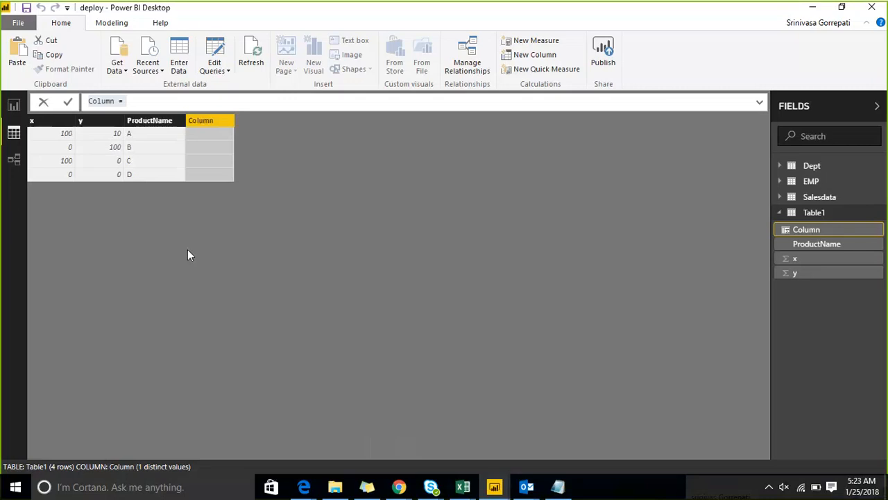
# Replace the default name of Table1's new calculated column with F_divison in its formula.
pyautogui.click(183, 102)
pyautogui.press('Left')
pyautogui.press('Left')
pyautogui.hotkey('shift', 'Left')
pyautogui.hotkey('shift', 'Left')
pyautogui.hotkey('shift', 'Left')
pyautogui.hotkey('shift', 'Left')
pyautogui.hotkey('shift', 'Left')
pyautogui.press('BackSpace')
pyautogui.write('_')
pyautogui.press('BackSpace')
pyautogui.press('BackSpace')
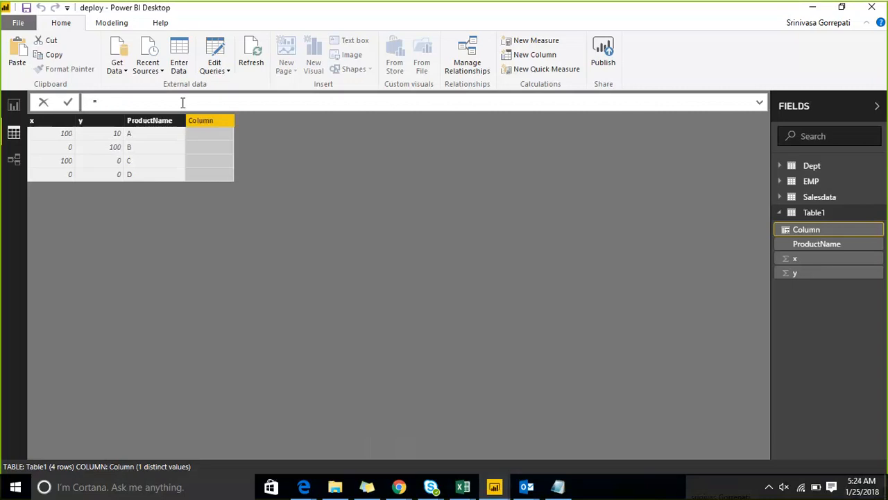
pyautogui.write('F_divison')
pyautogui.press('End')
pyautogui.write('x')
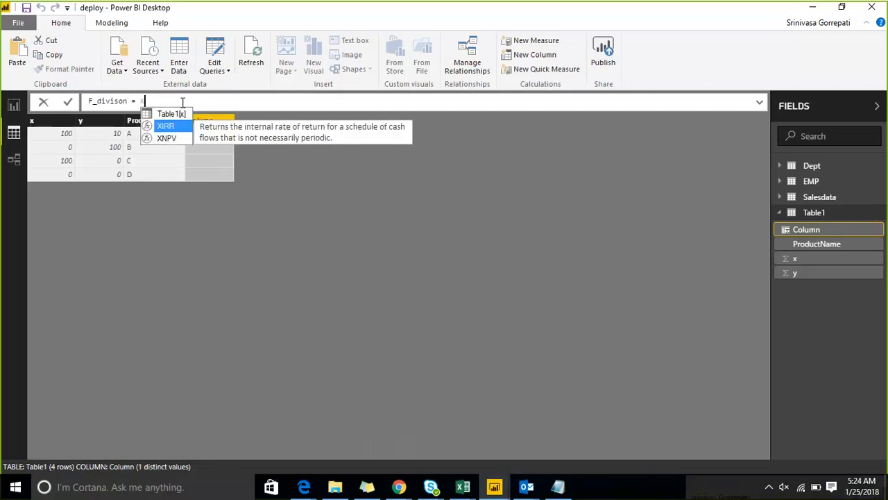
pyautogui.write('/y')
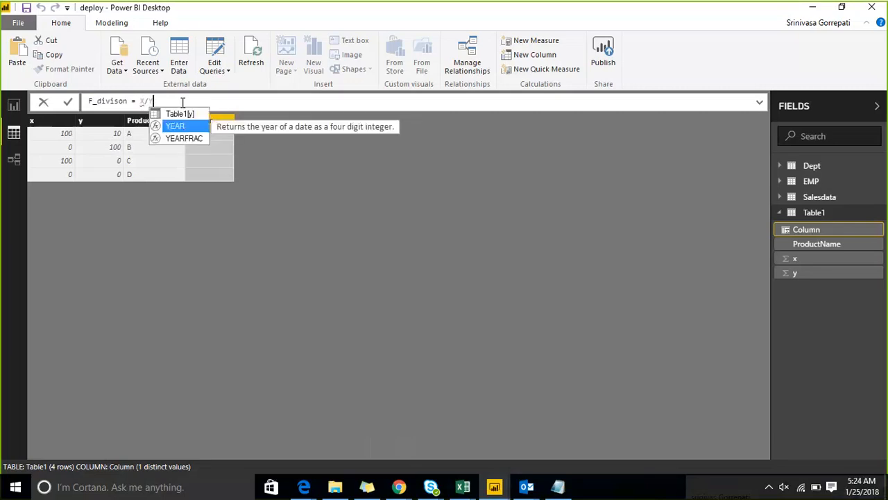
pyautogui.hotkey('shift', 'Left')
pyautogui.hotkey('shift', 'Left')
pyautogui.hotkey('shift', 'Left')
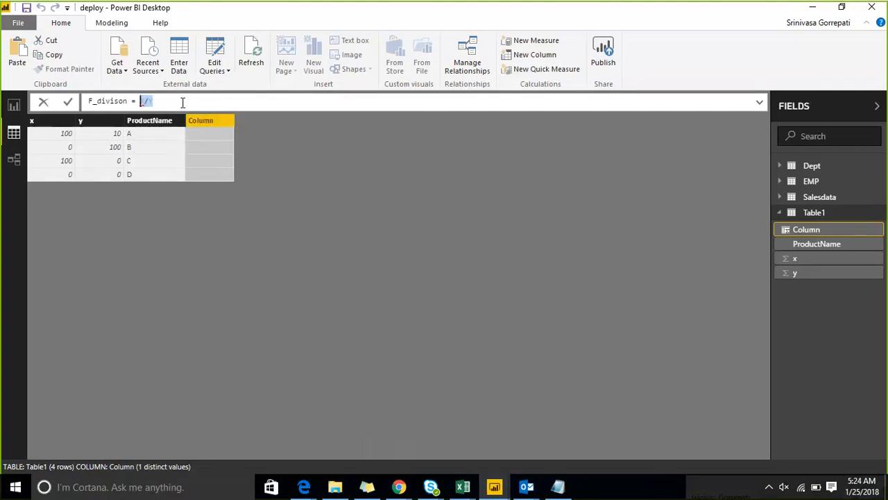
pyautogui.write('x')
pyautogui.press('BackSpace')
# Define the F_divison column as Table1[x]/Table1[y] and commit the formula.
pyautogui.write('ta')
pyautogui.press('Down')
pyautogui.press('Down')
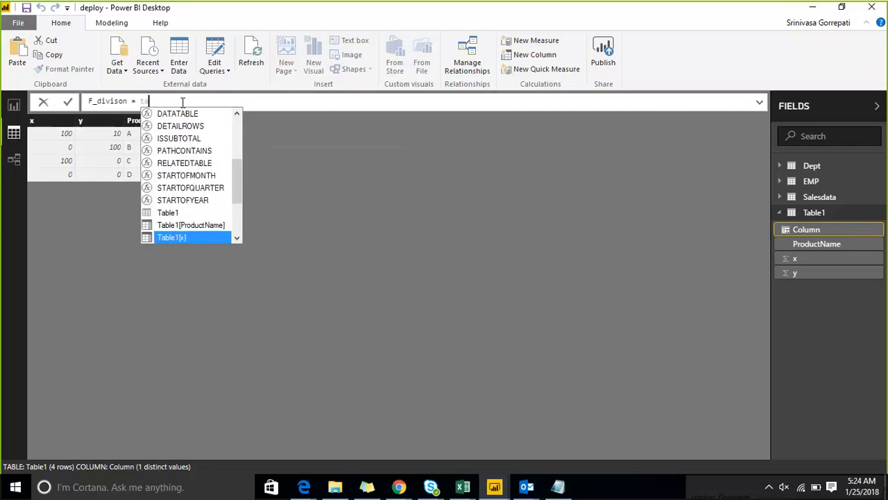
pyautogui.press('Tab')
pyautogui.write('/')
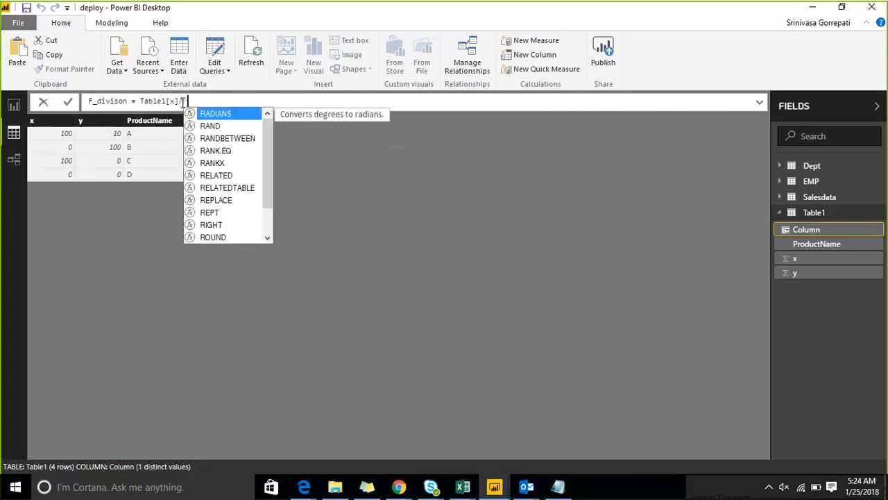
pyautogui.write('tabl')
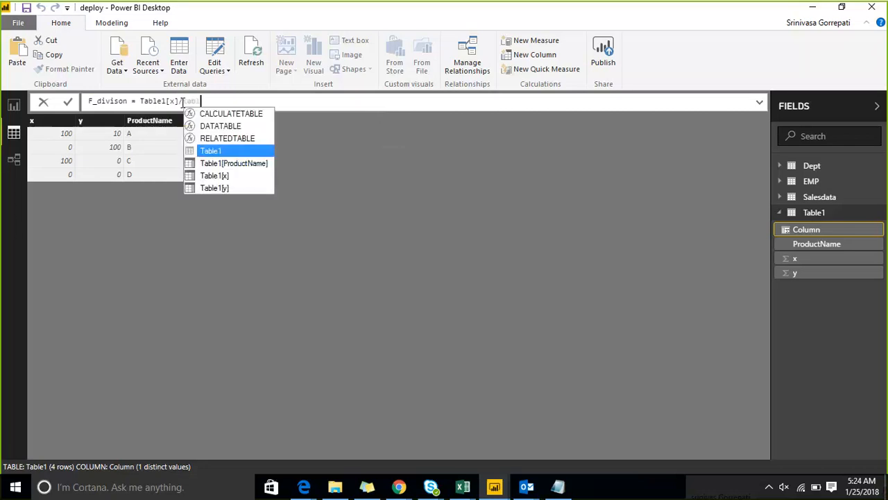
pyautogui.press('Down')
pyautogui.press('Down')
pyautogui.press('Down')
pyautogui.press('Tab')
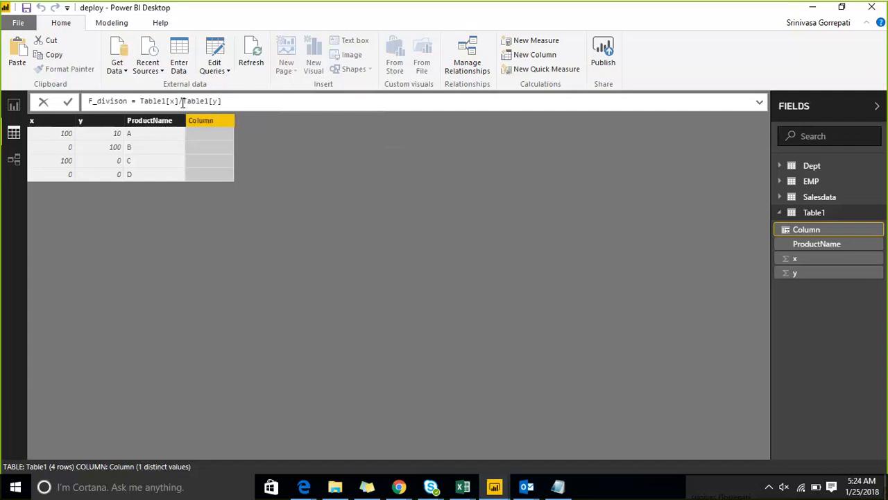
pyautogui.press('Return')
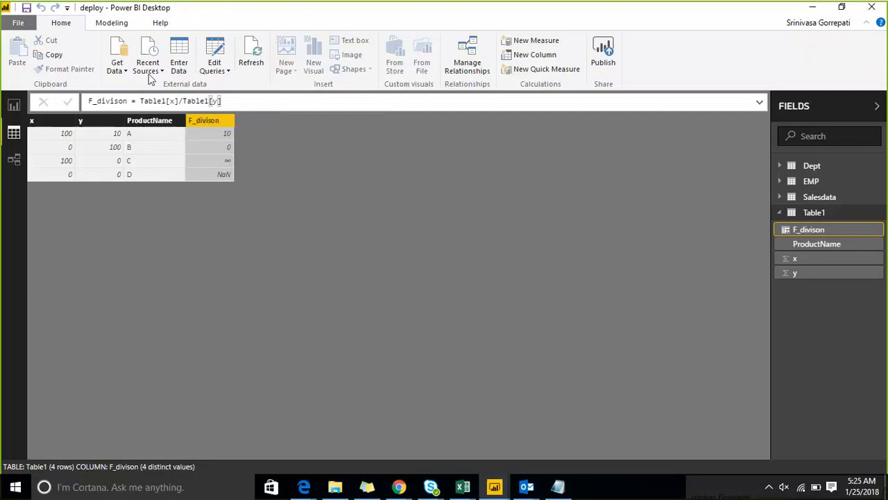
# Add a card visual showing F_divison to the blank report page, Page 5.
pyautogui.click(14, 105)
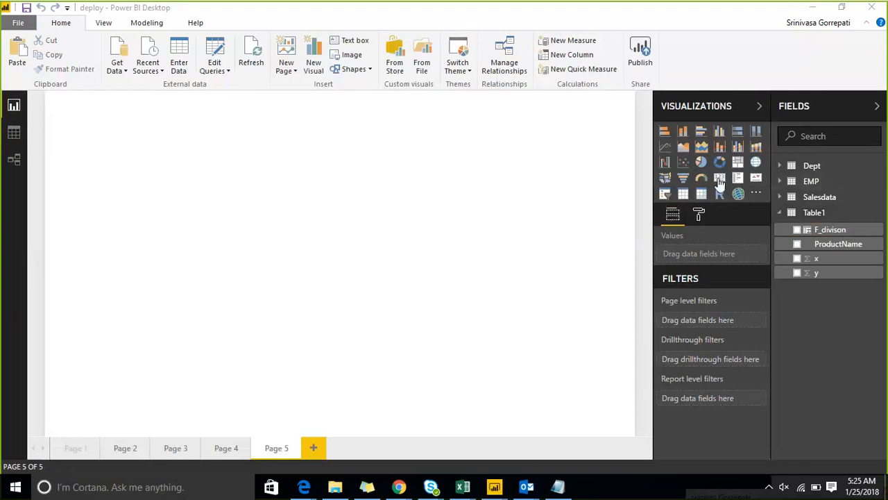
pyautogui.click(720, 180)
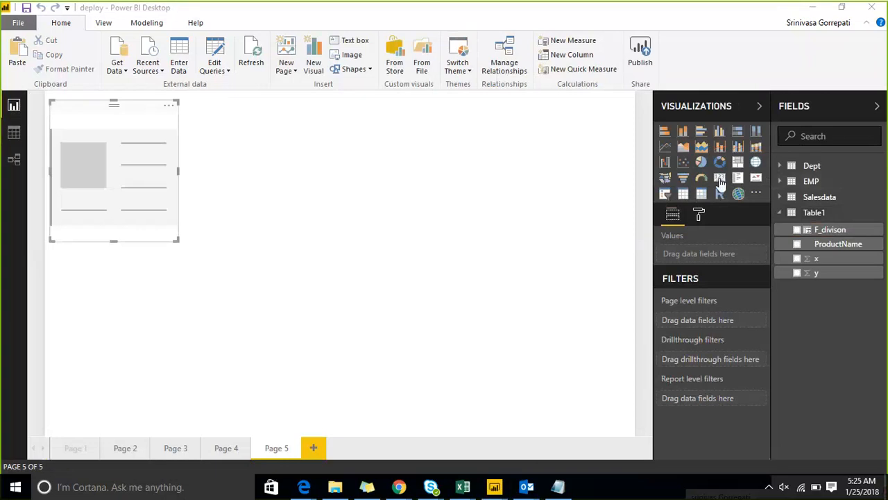
pyautogui.click(796, 230)
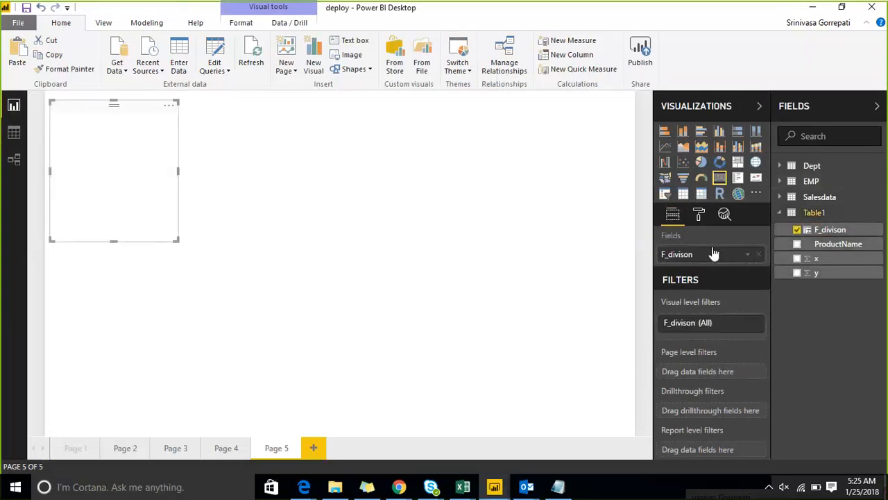
pyautogui.click(551, 229)
# Add a ProductName slicer to the page and place it on the other side of the canvas from the card.
pyautogui.click(664, 193)
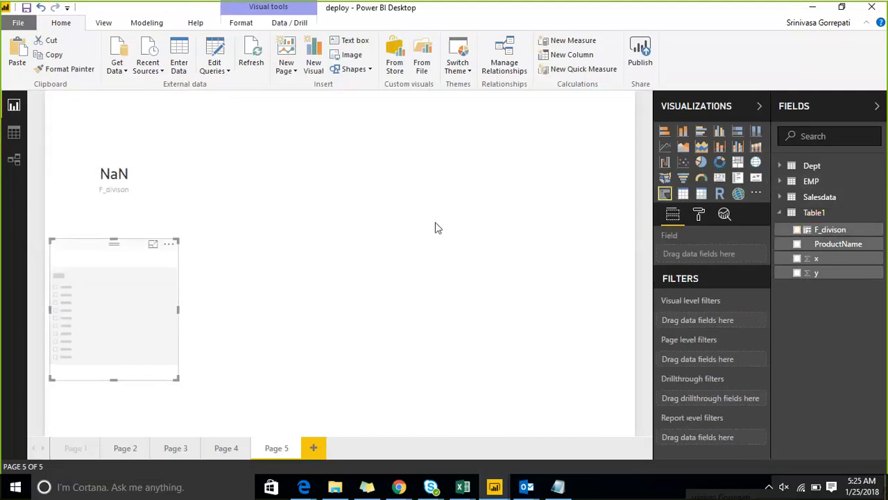
pyautogui.moveTo(139, 291); pyautogui.dragTo(479, 203)
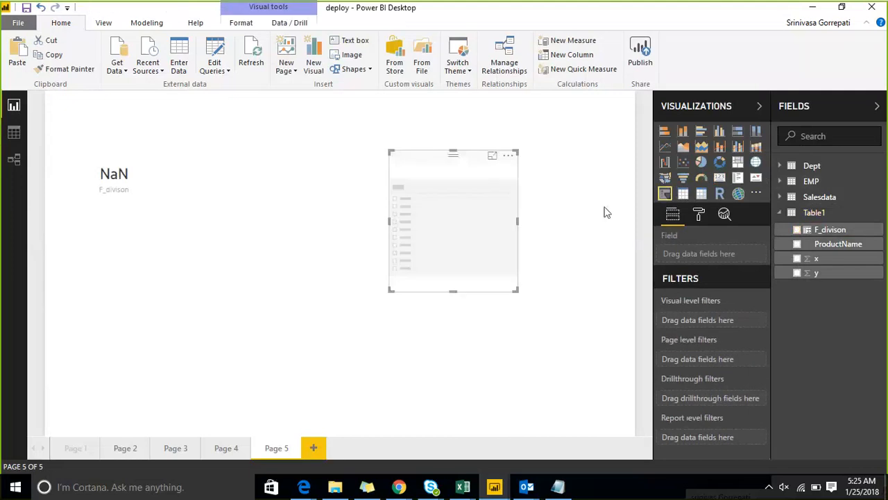
pyautogui.click(797, 243)
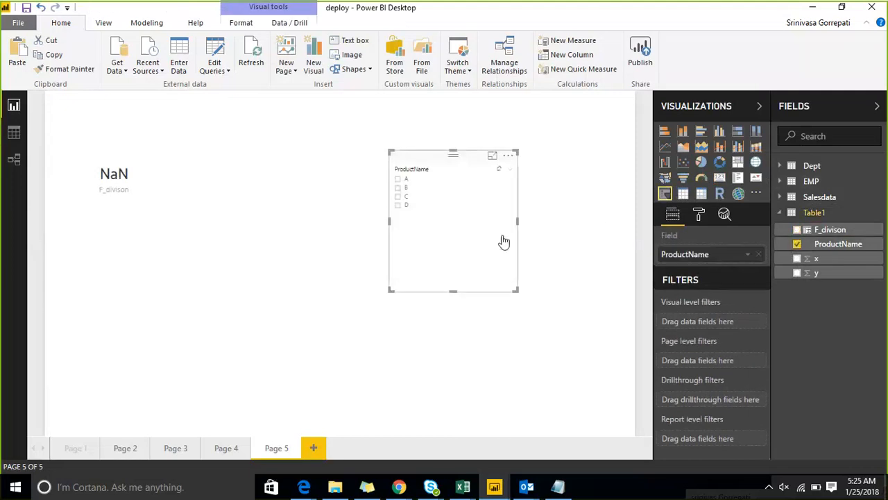
# Filter the F_divison card with the slicer by products C, B, A and D in turn.
pyautogui.click(398, 197)
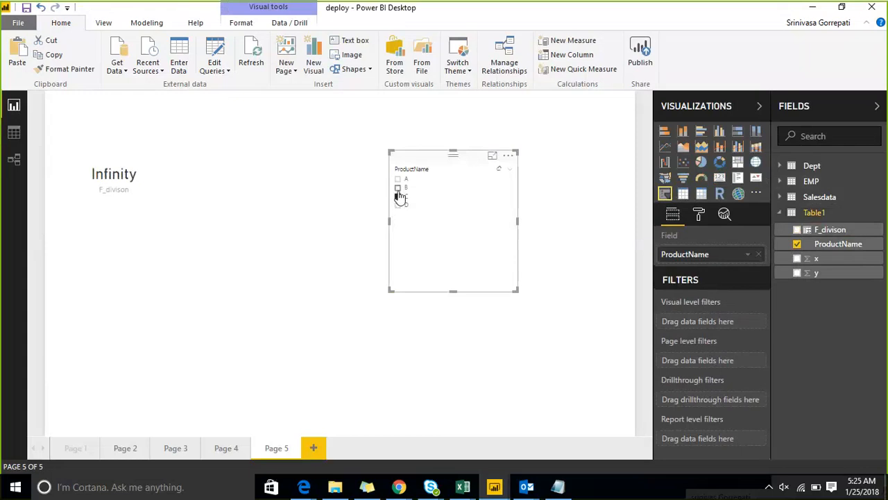
pyautogui.click(398, 187)
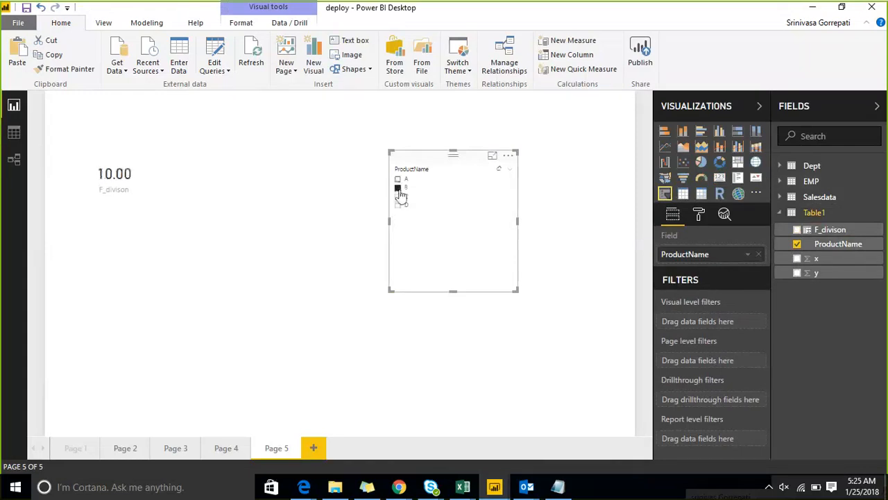
pyautogui.click(398, 179)
pyautogui.click(398, 205)
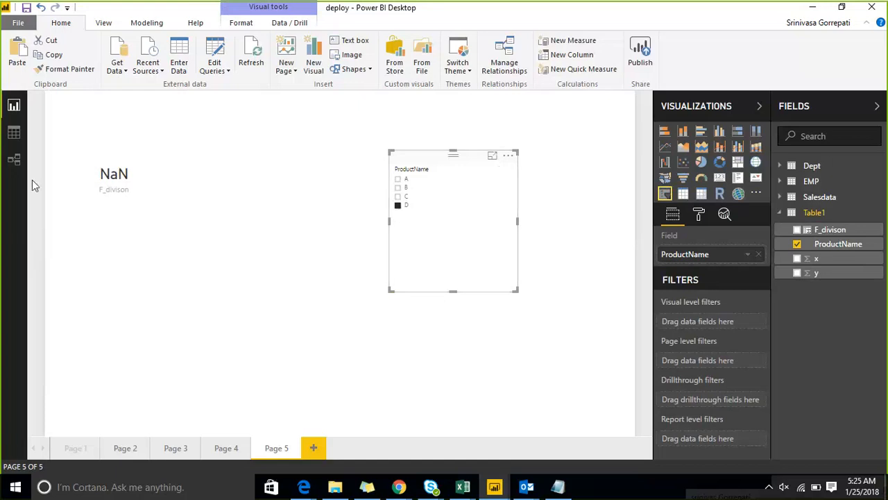
# Return to Table1's data and open the F_divison column's formula for editing.
pyautogui.click(13, 134)
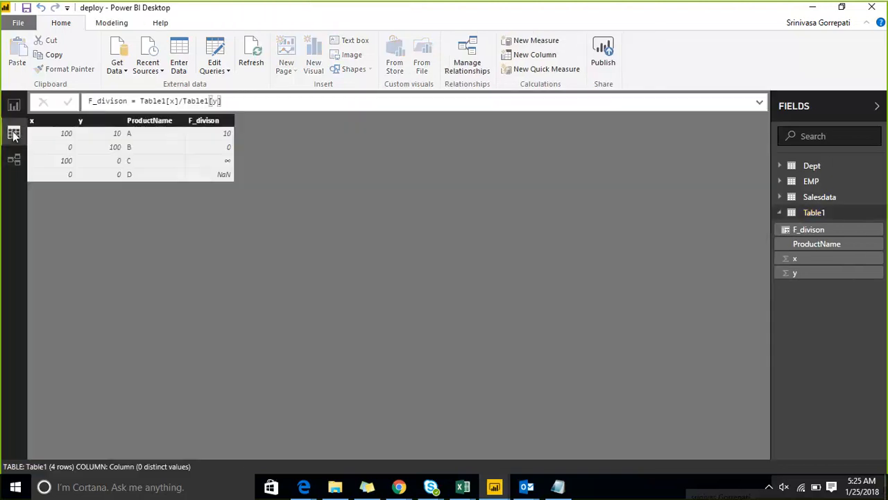
pyautogui.click(216, 176)
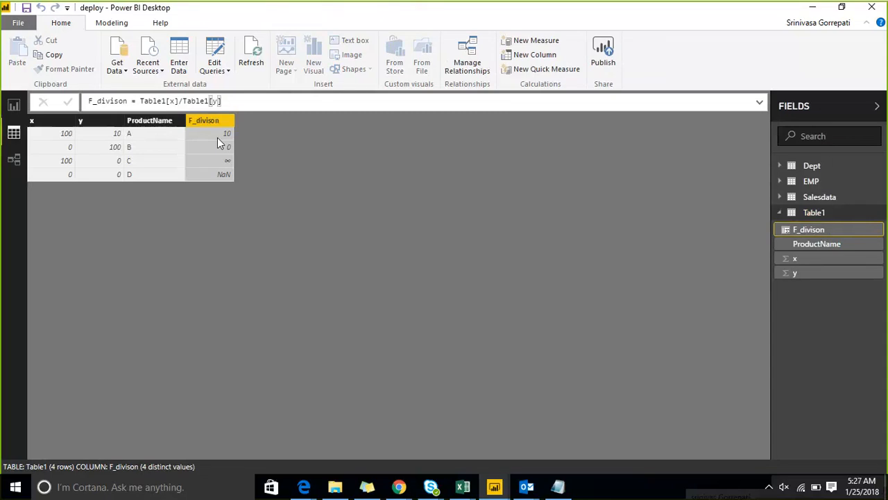
pyautogui.click(234, 102)
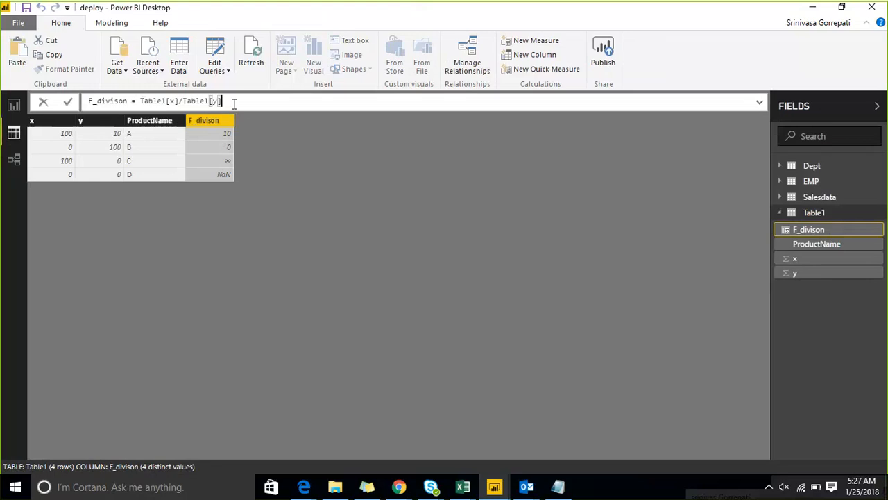
pyautogui.click(138, 102)
pyautogui.write('Var')
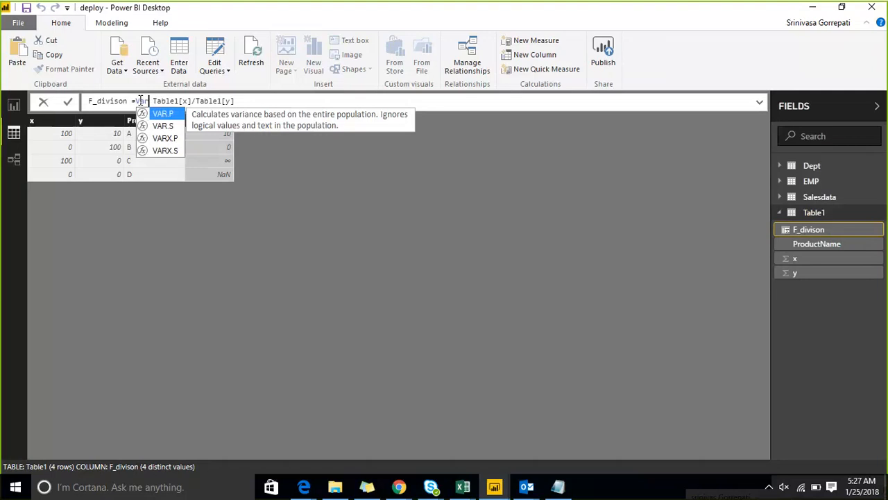
pyautogui.write(' x ')
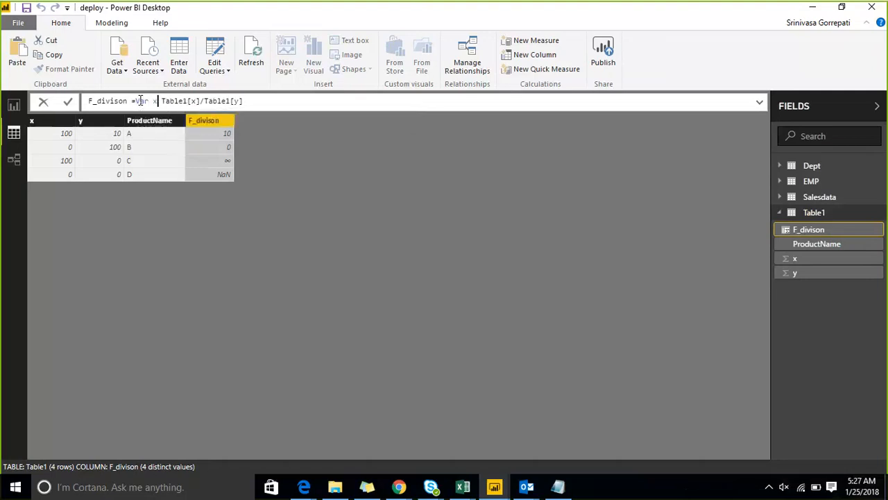
pyautogui.write('If')
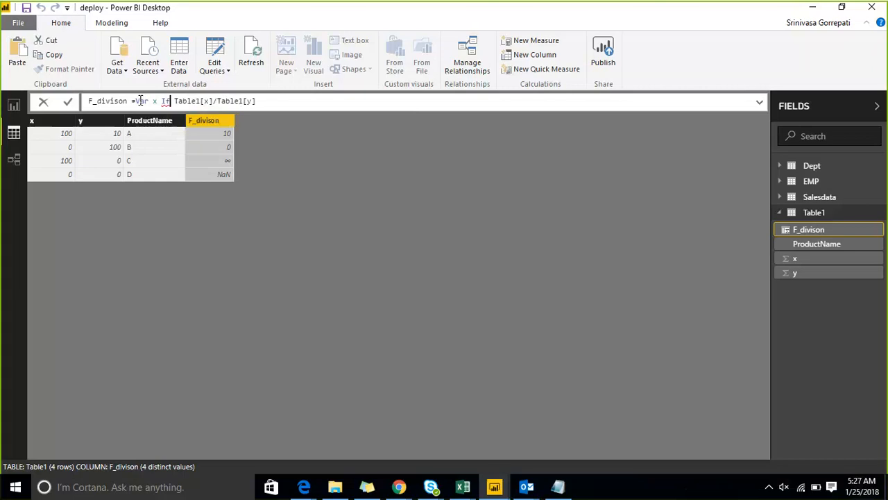
pyautogui.write('(')
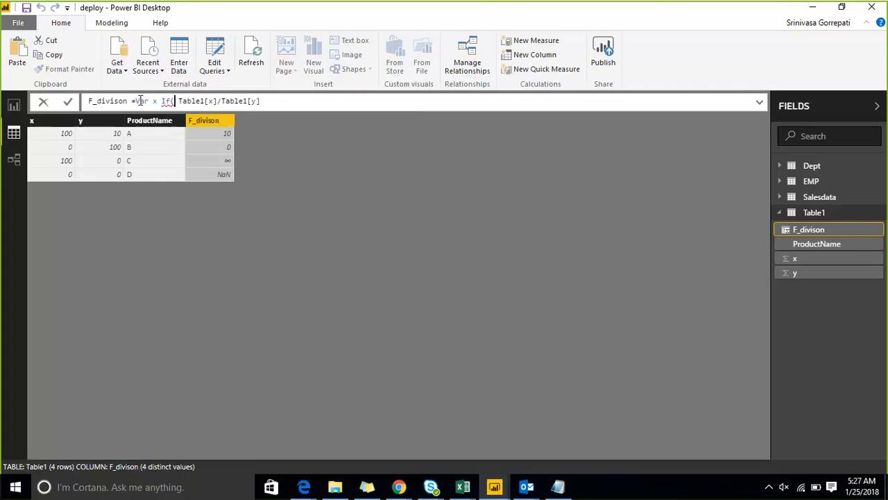
pyautogui.write('isbla')
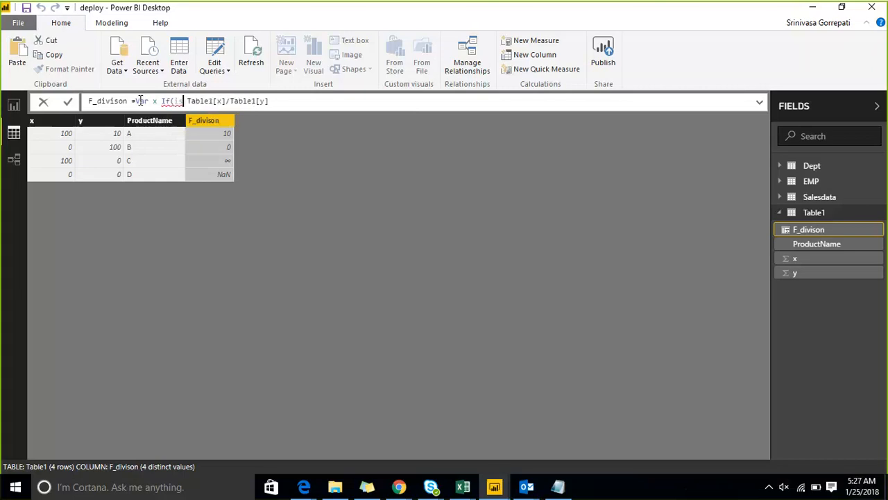
pyautogui.write('nk)')
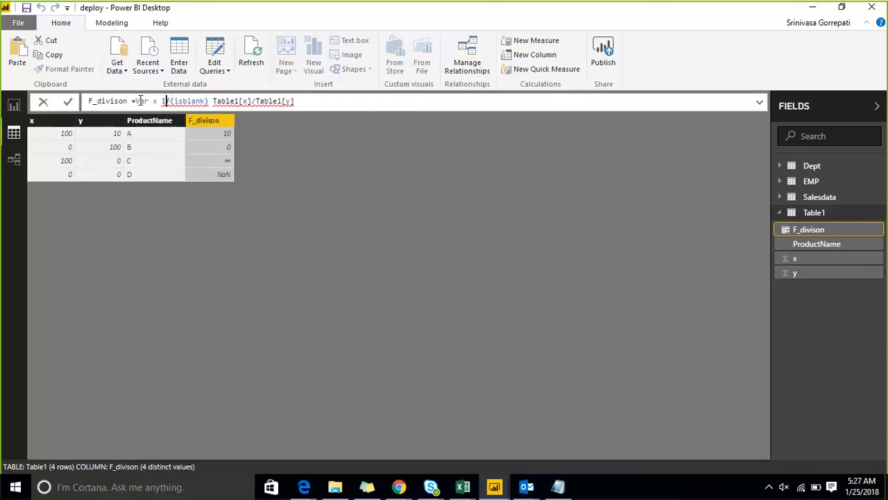
# Replace the F_divison expression with the start of an IF that tests ISBLANK(x) and returns 0 when true.
pyautogui.hotkey('shift', 'End')
pyautogui.press('Delete')
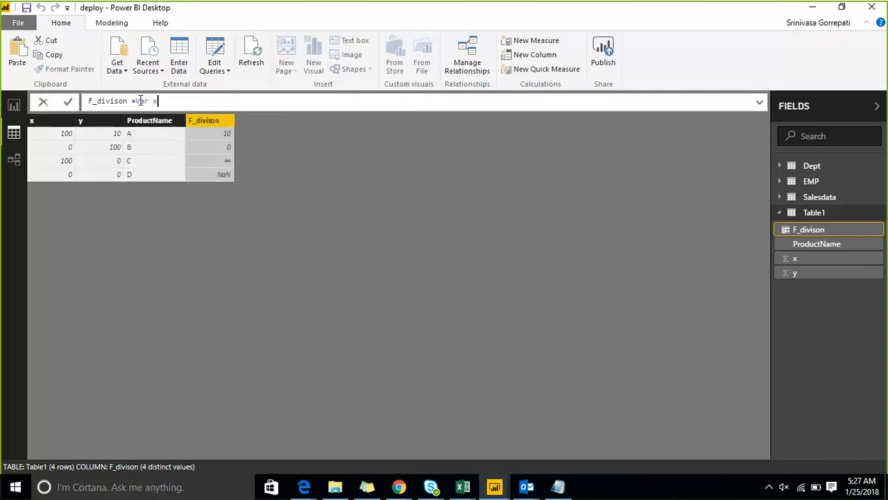
pyautogui.press('BackSpace')
pyautogui.press('BackSpace')
pyautogui.press('BackSpace')
pyautogui.press('BackSpace')
pyautogui.press('BackSpace')
pyautogui.write('if(isb')
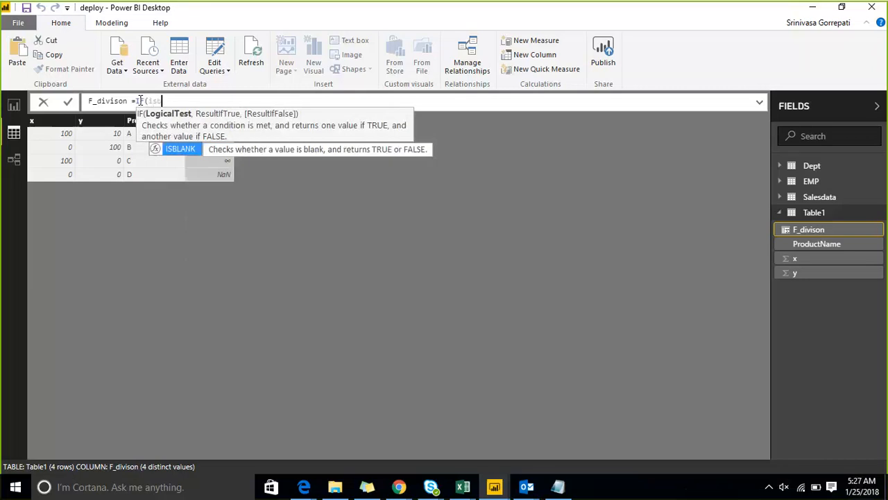
pyautogui.write('lank(x')
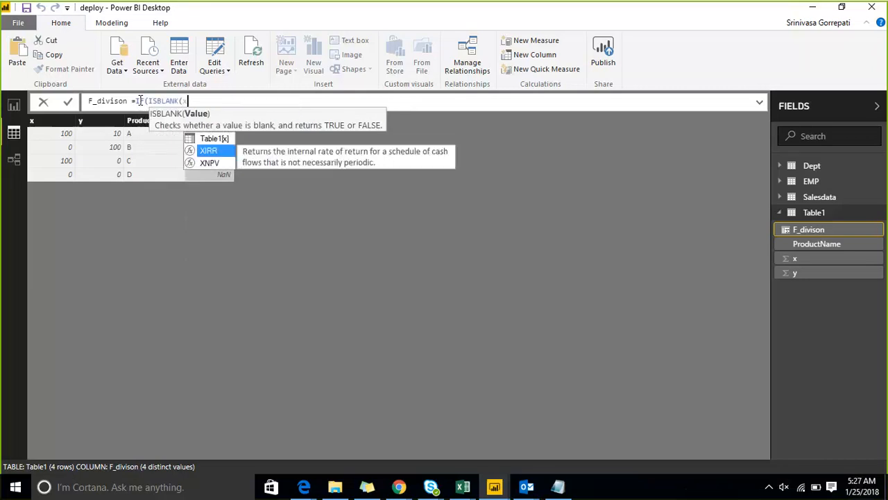
pyautogui.write(')')
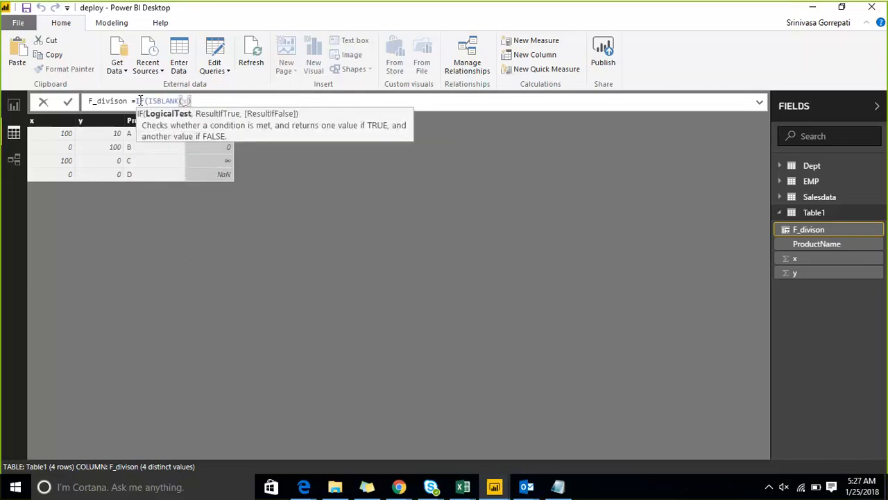
pyautogui.write(',')
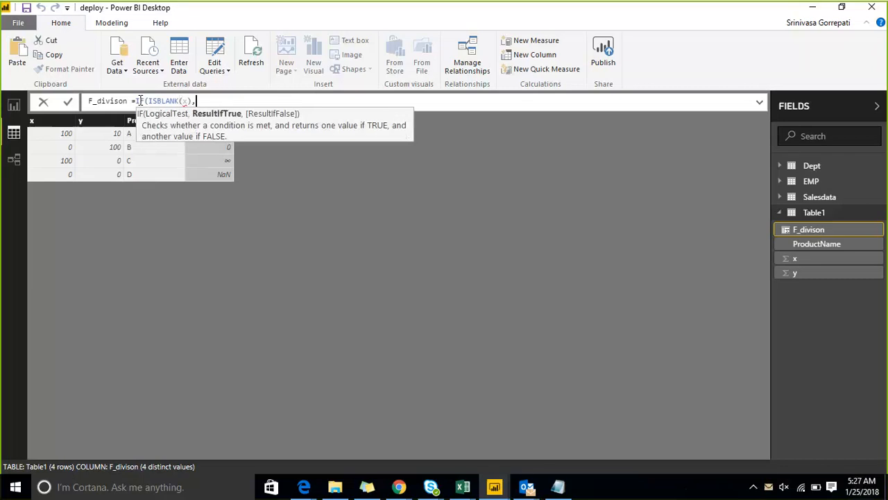
pyautogui.write('0')
# Change the argument of ISBLANK in the F_divison formula to the column reference Table1[x].
pyautogui.press('Left')
pyautogui.press('Left')
pyautogui.press('Left')
pyautogui.press('BackSpace')
pyautogui.write('ta')
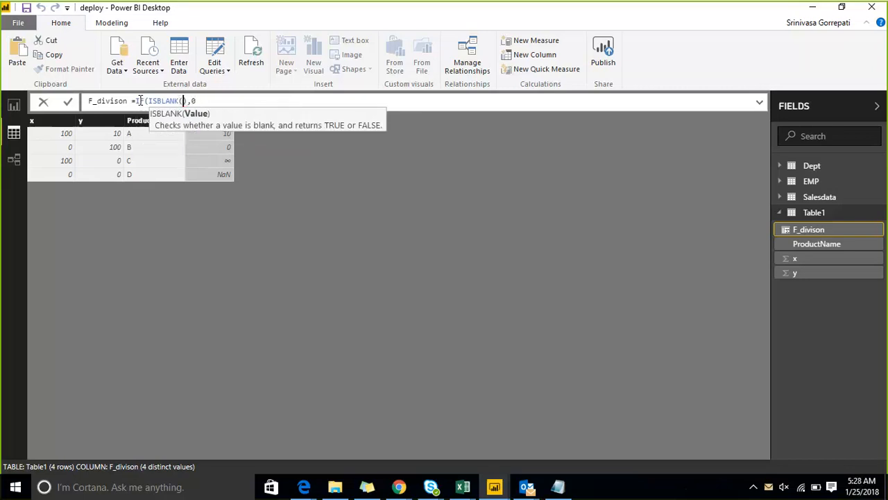
pyautogui.write('b')
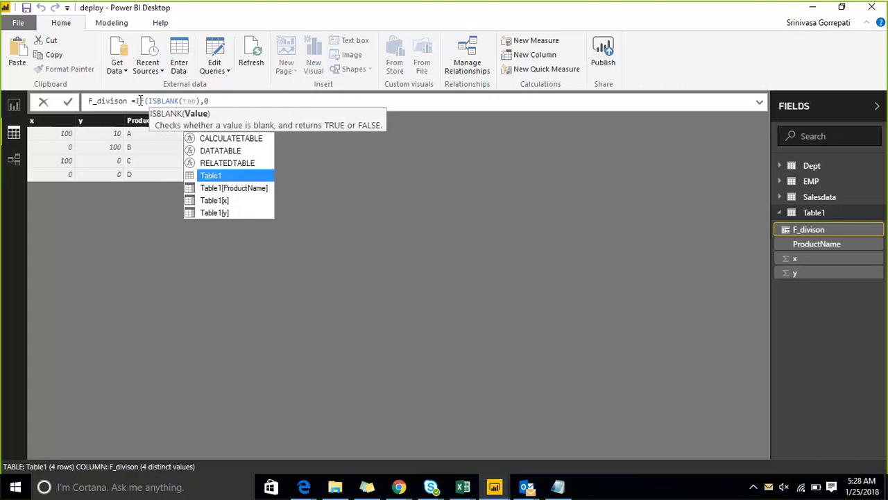
pyautogui.press('Down')
pyautogui.press('Down')
pyautogui.press('Tab')
pyautogui.press('Right')
pyautogui.press('Right')
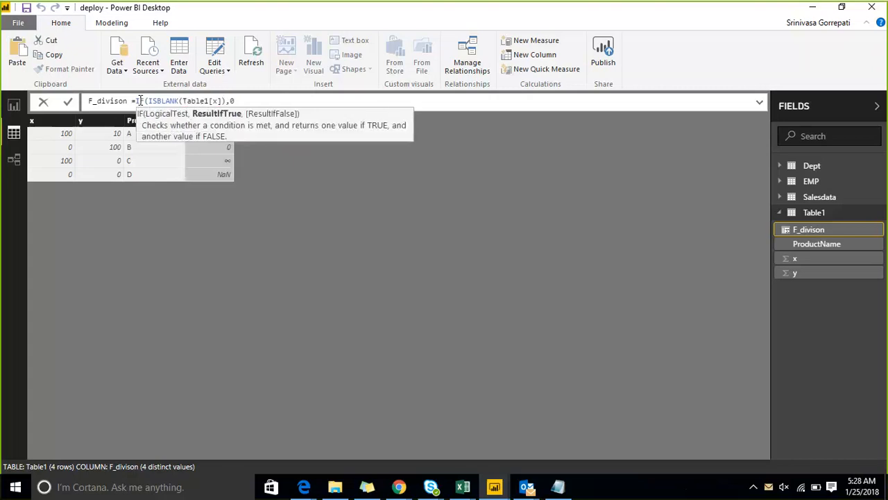
# Add a nested IF as the false result, with Table1[y] as its test and 1 as its true result.
pyautogui.write(',')
pyautogui.write('if')
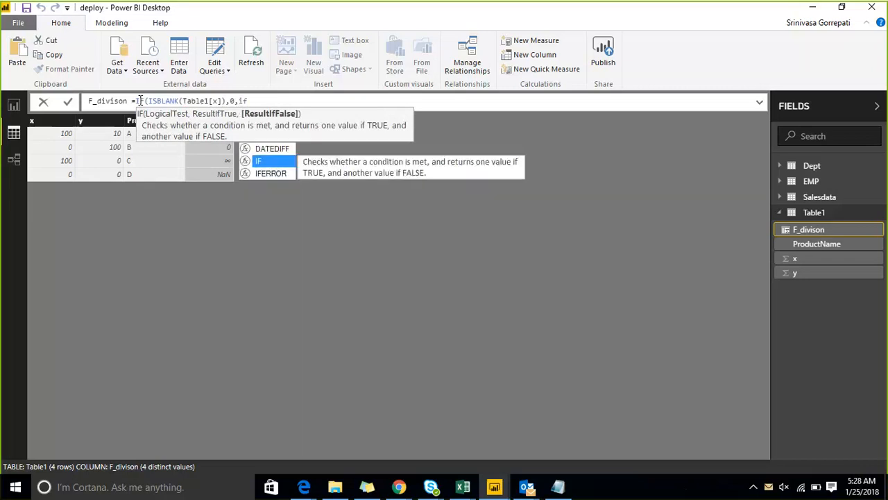
pyautogui.press('Tab')
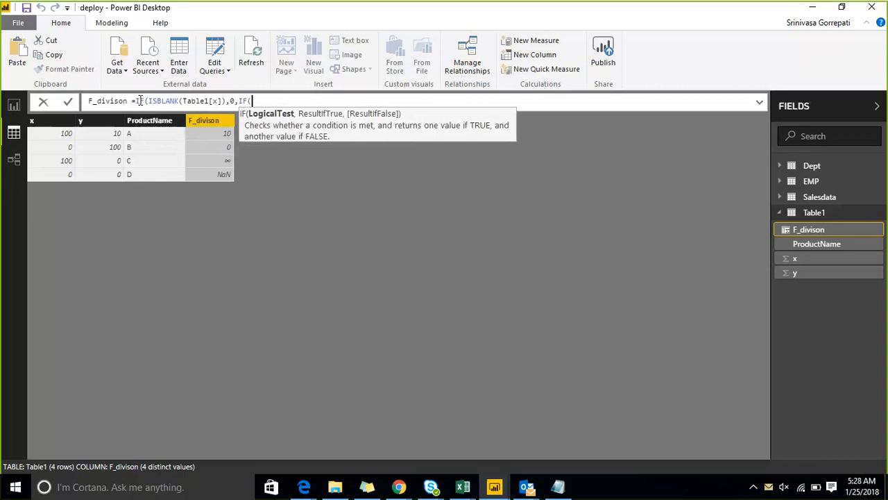
pyautogui.write('tab')
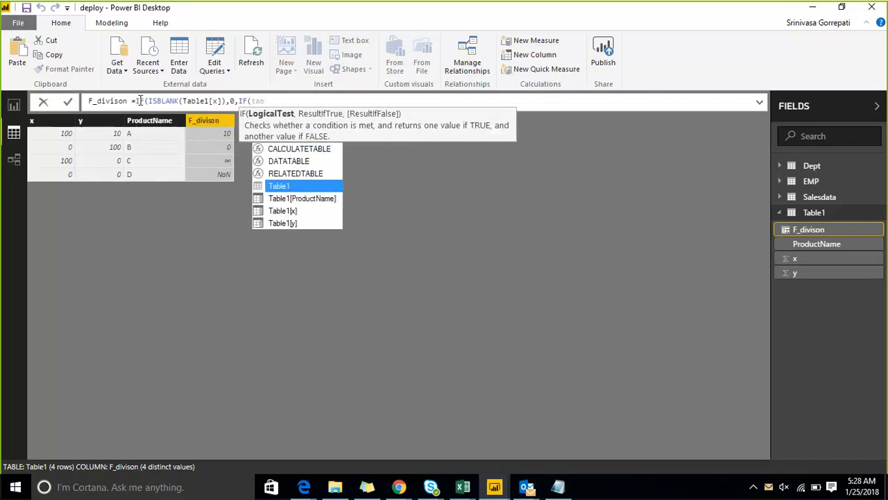
pyautogui.press('Down')
pyautogui.press('Down')
pyautogui.press('Down')
pyautogui.press('Tab')
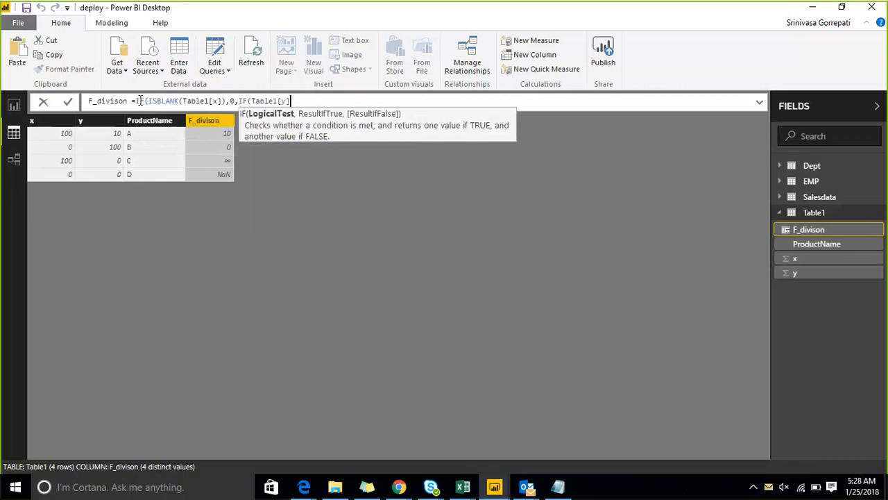
pyautogui.write(',1')
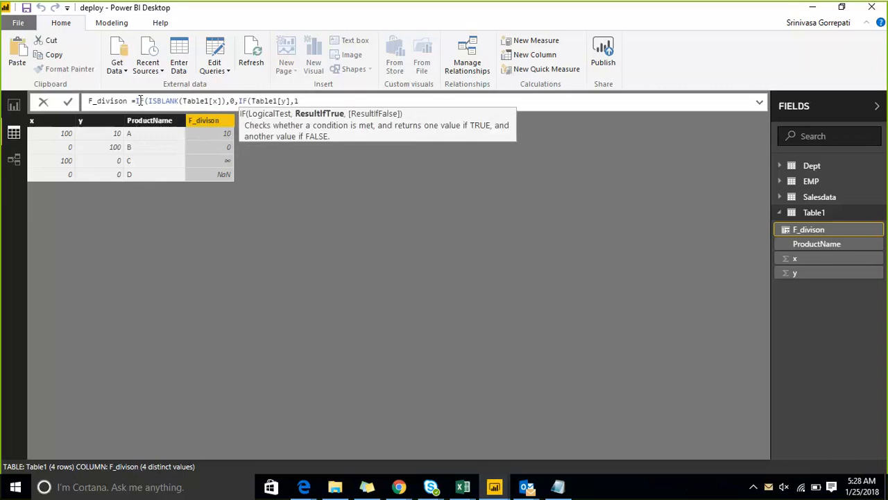
pyautogui.write(',')
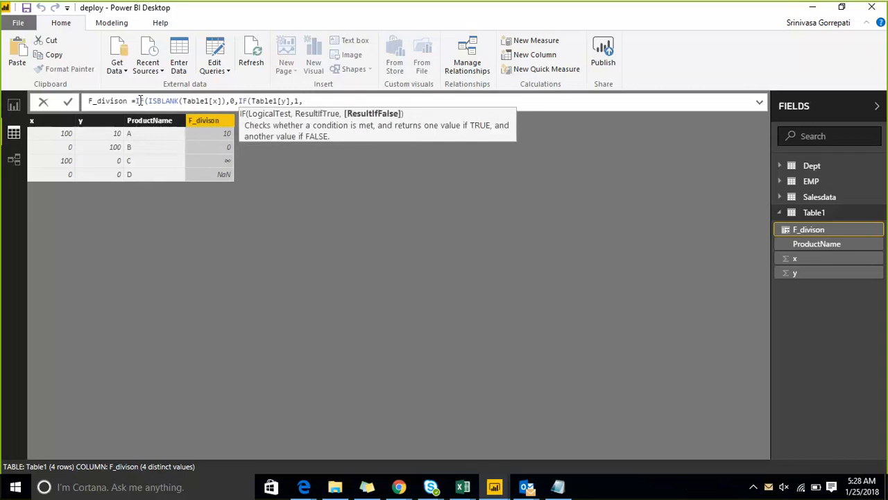
pyautogui.write('a')
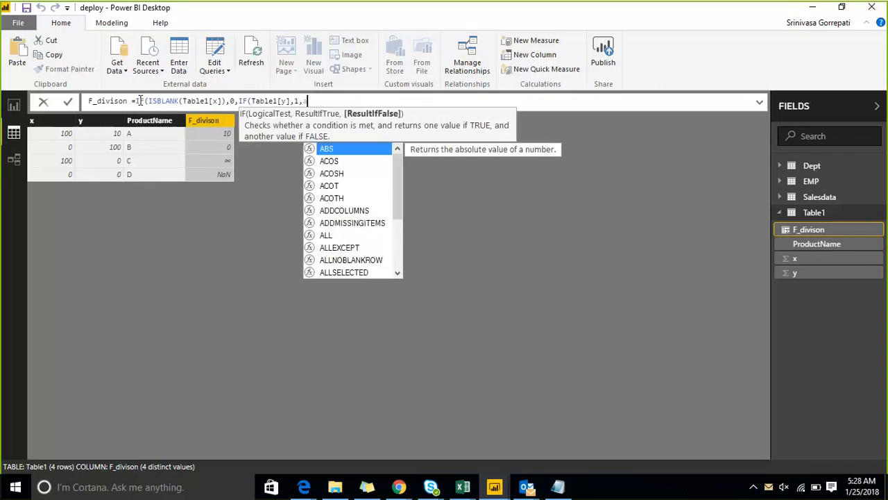
pyautogui.press('BackSpace')
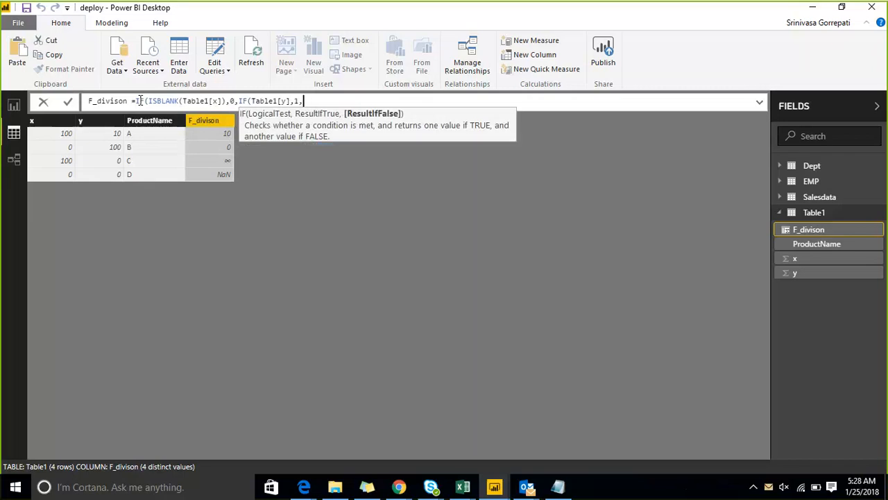
# Complete the nested IF with Table1[x]/Table1[y] as its false result, close both IFs and apply the formula.
pyautogui.write('Table1[x]')
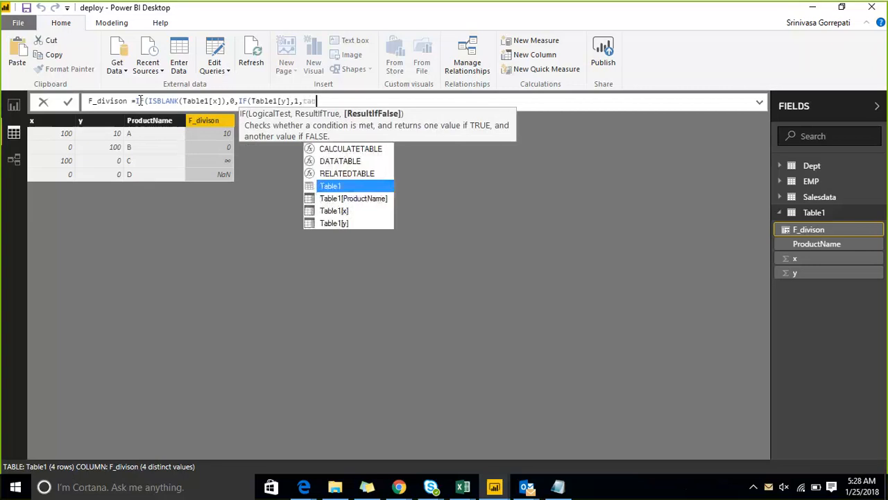
pyautogui.write('/tab')
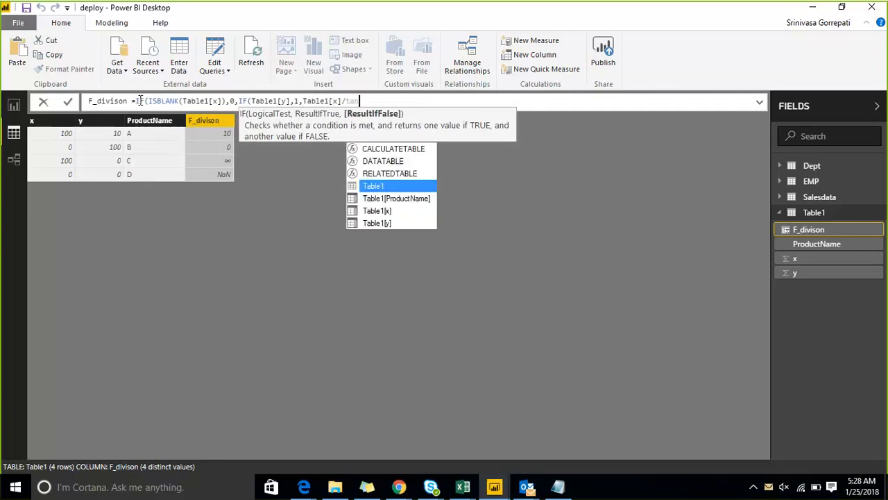
pyautogui.press('Down')
pyautogui.press('Down')
pyautogui.press('Down')
pyautogui.press('Tab')
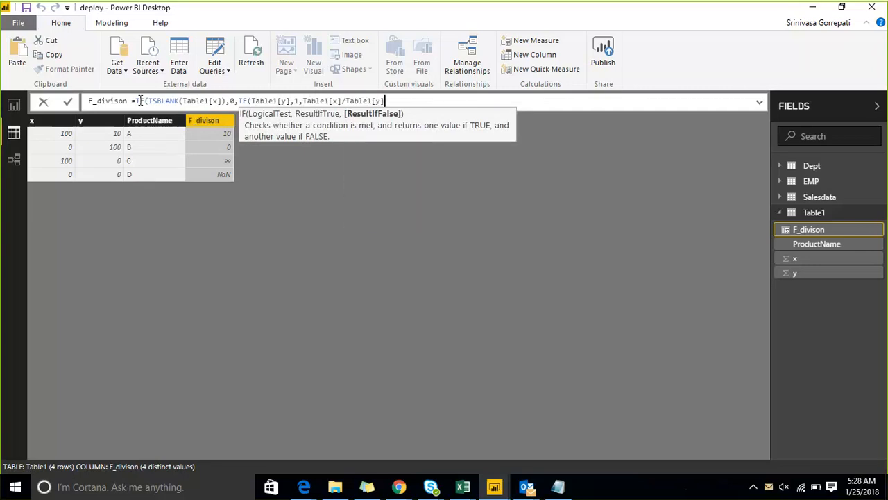
pyautogui.write(')')
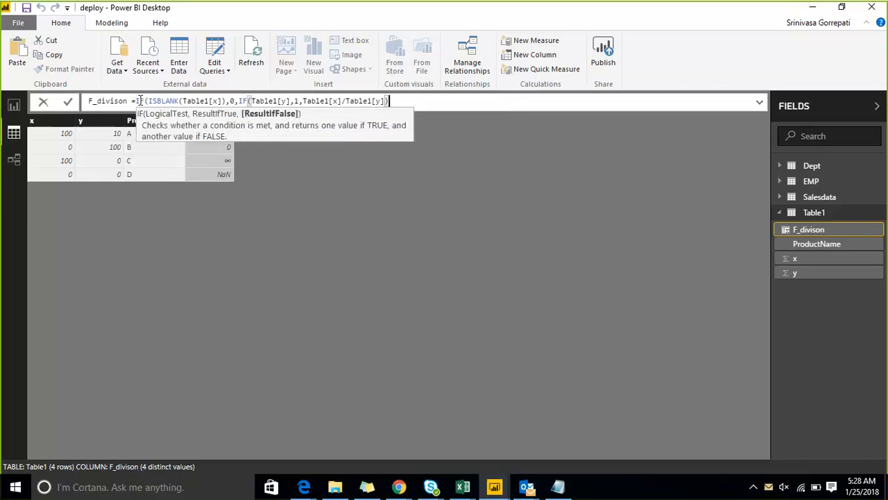
pyautogui.write(')')
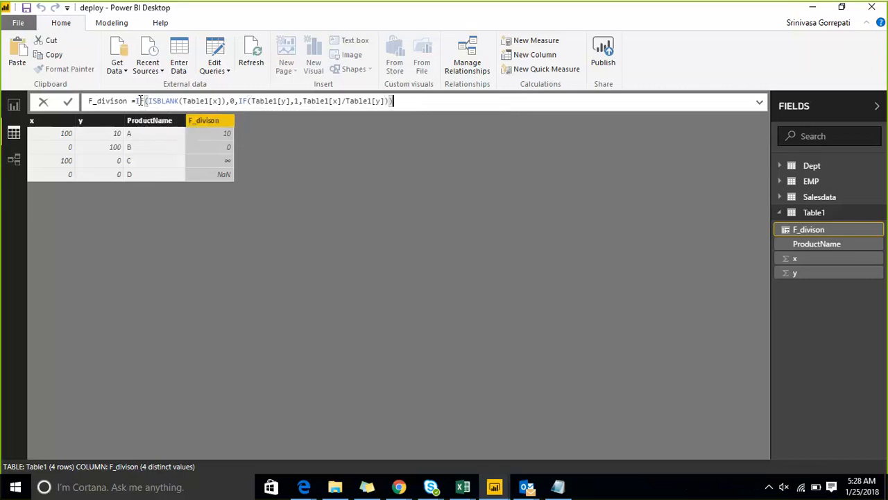
pyautogui.press('Return')
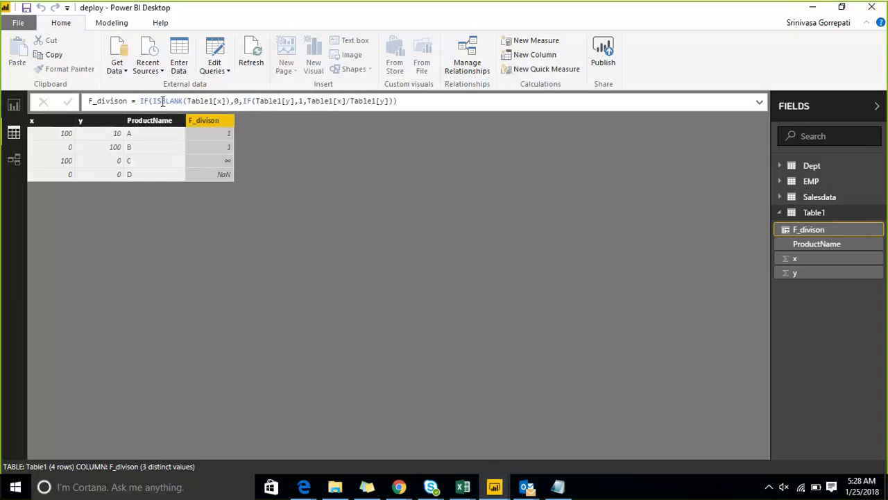
# Wrap the nested IF's Table1[y] test in ISBLANK so it reads ISBLANK(Table1[y]).
pyautogui.click(163, 101)
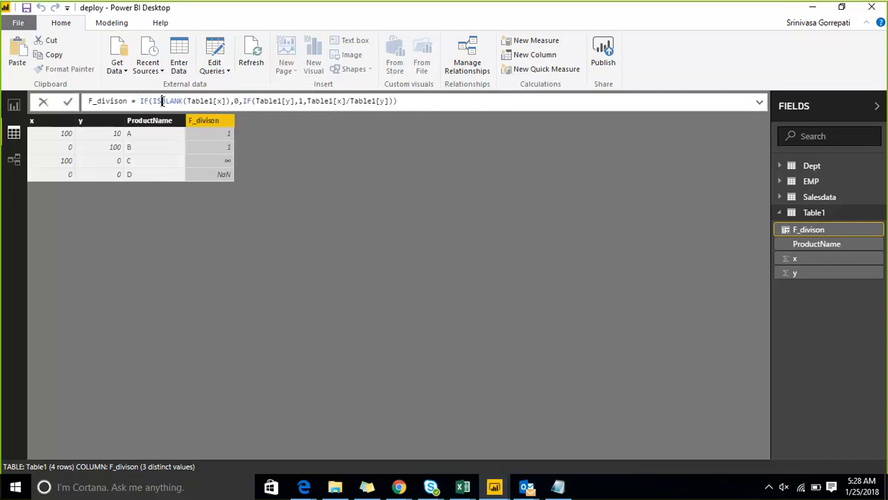
pyautogui.click(255, 101)
pyautogui.write('ISBLANK(')
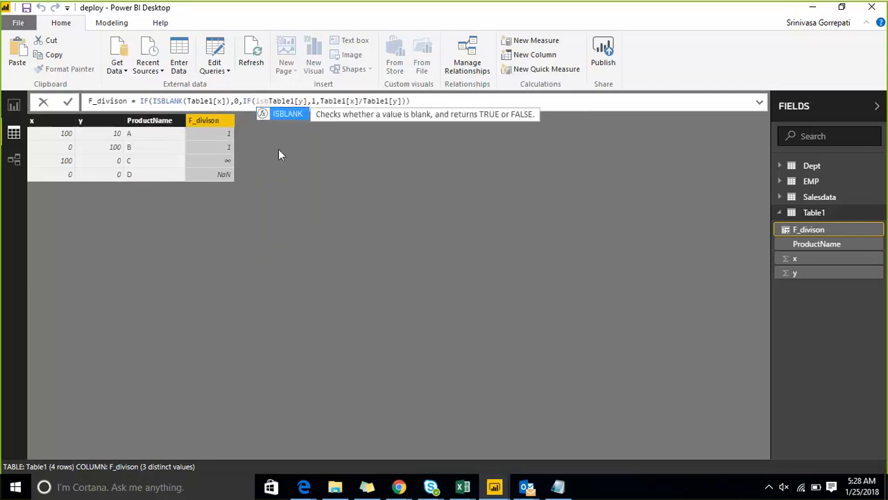
pyautogui.press('Right')
pyautogui.press('Right')
pyautogui.press('Right')
pyautogui.press('Right')
pyautogui.press('Right')
pyautogui.press('Right')
pyautogui.press('Right')
pyautogui.press('Right')
pyautogui.press('Right')
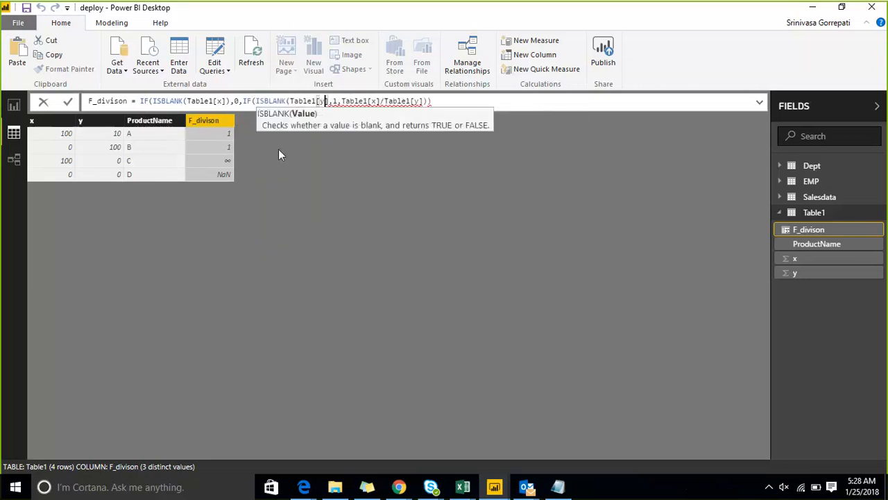
pyautogui.write(')')
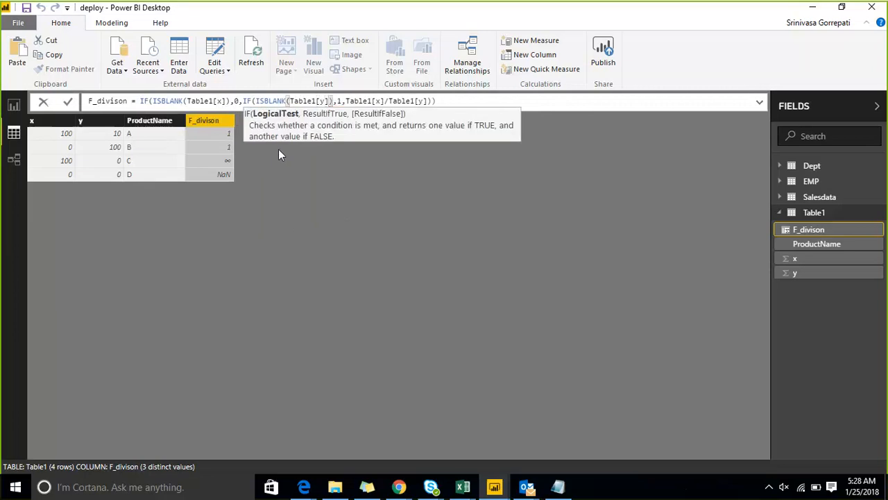
# Review the conditions and results of both IFs in the F_divison formula and apply the formula.
pyautogui.press('Right')
pyautogui.press('Right')
pyautogui.press('Right')
pyautogui.press('Left')
pyautogui.press('Left')
pyautogui.press('Left')
pyautogui.press('Left')
pyautogui.press('Left')
pyautogui.press('Left')
pyautogui.press('Left')
pyautogui.press('Left')
pyautogui.press('Left')
pyautogui.press('Left')
pyautogui.press('Left')
pyautogui.press('Left')
pyautogui.press('Left')
pyautogui.press('Left')
pyautogui.press('Left')
pyautogui.press('Left')
pyautogui.press('Left')
pyautogui.press('Left')
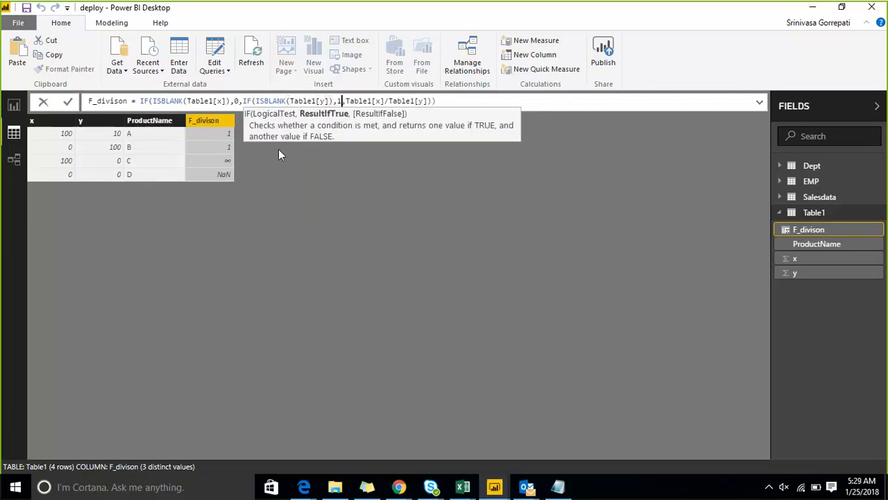
pyautogui.press('Left')
pyautogui.press('Left')
pyautogui.press('Left')
pyautogui.press('Left')
pyautogui.press('Left')
pyautogui.press('Left')
pyautogui.press('Left')
pyautogui.press('Left')
pyautogui.press('Left')
pyautogui.press('Left')
pyautogui.press('Left')
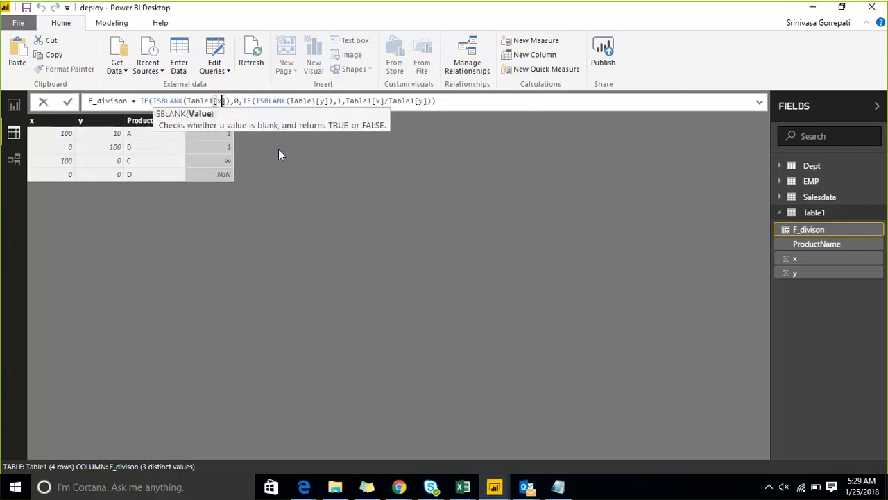
pyautogui.press('Right')
pyautogui.press('Right')
pyautogui.press('Right')
pyautogui.press('Right')
pyautogui.press('Right')
pyautogui.press('Right')
pyautogui.press('Right')
pyautogui.press('Right')
pyautogui.press('Right')
pyautogui.press('Right')
pyautogui.press('Right')
pyautogui.press('Right')
pyautogui.press('Right')
pyautogui.press('Right')
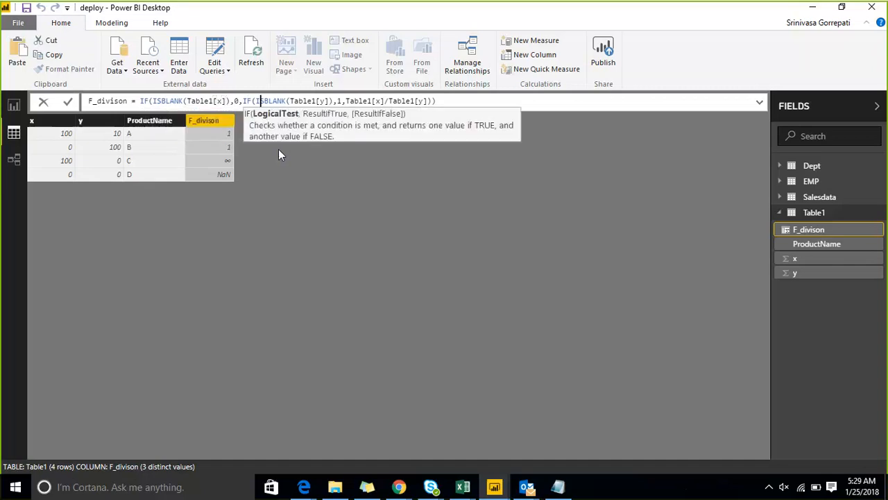
pyautogui.press('Right')
pyautogui.press('Right')
pyautogui.press('Right')
pyautogui.press('Right')
pyautogui.press('Right')
pyautogui.press('Right')
pyautogui.press('Right')
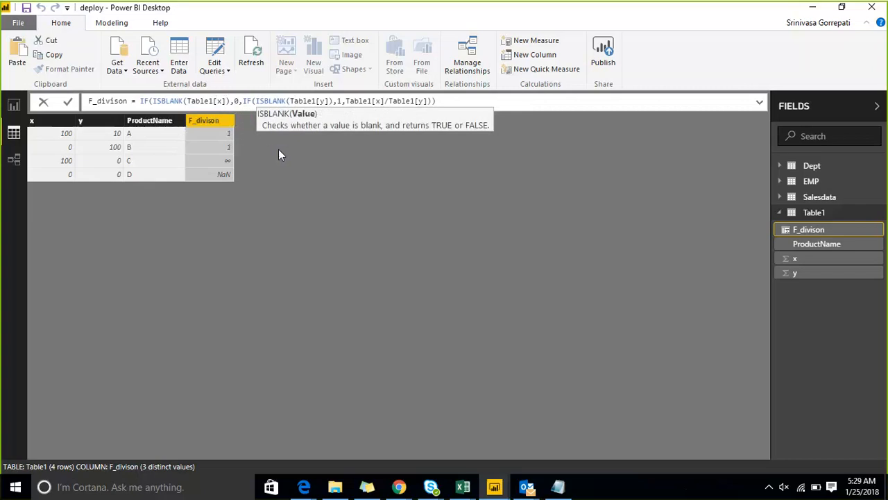
pyautogui.press('Right')
pyautogui.press('Right')
pyautogui.press('Right')
pyautogui.press('Right')
pyautogui.press('Right')
pyautogui.press('Right')
pyautogui.press('Right')
pyautogui.press('Right')
pyautogui.press('Right')
pyautogui.press('Right')
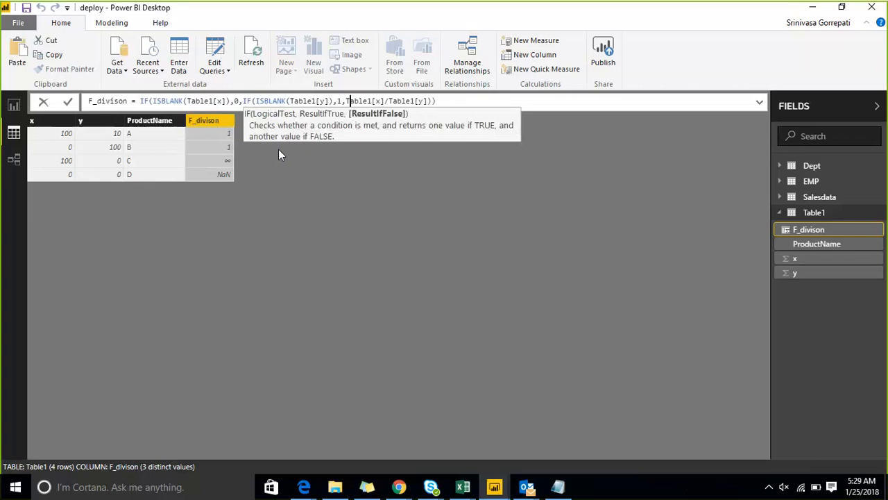
pyautogui.press('Left')
pyautogui.press('Left')
pyautogui.press('Right')
pyautogui.press('Return')
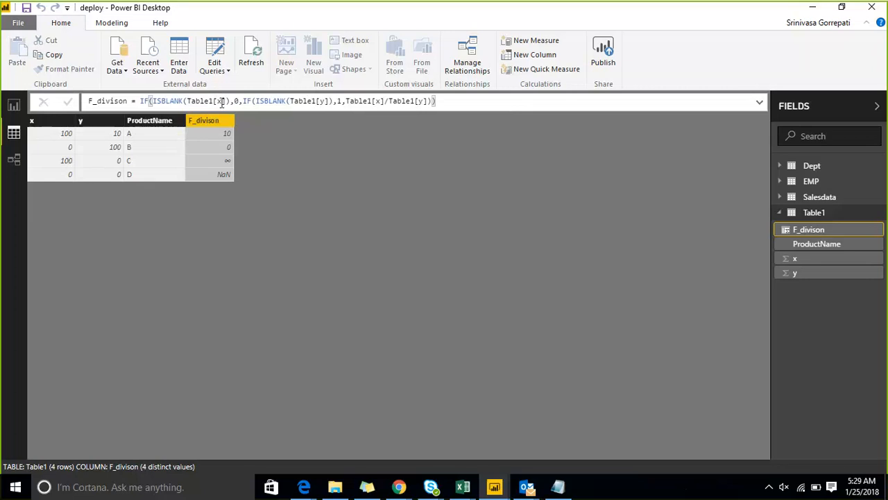
# Compare the F_divison results with the formula and the y values of each product row.
pyautogui.click(235, 102)
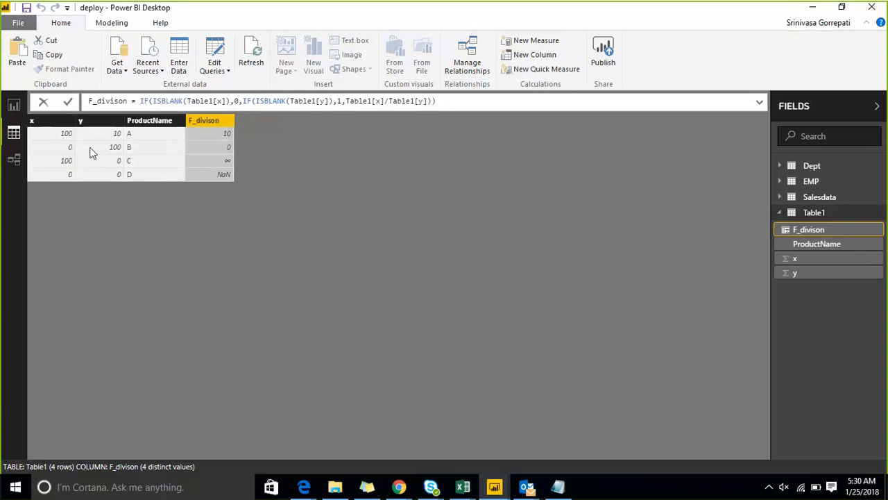
pyautogui.click(205, 152)
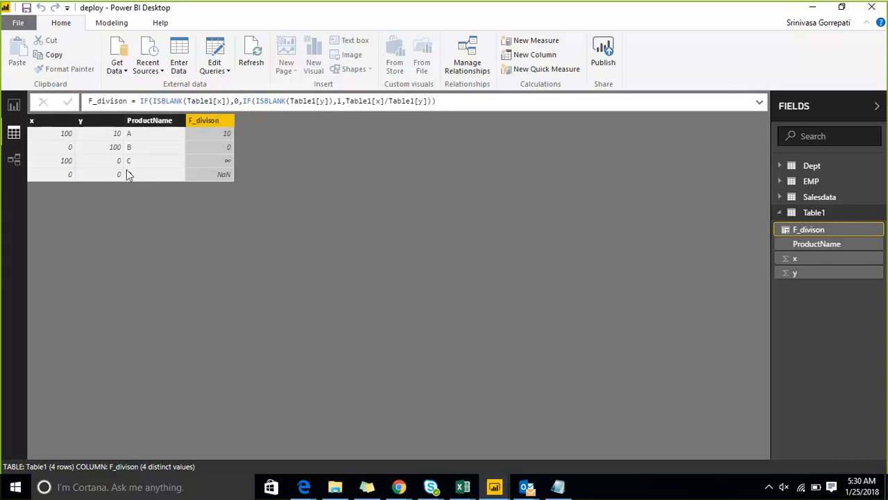
pyautogui.click(106, 166)
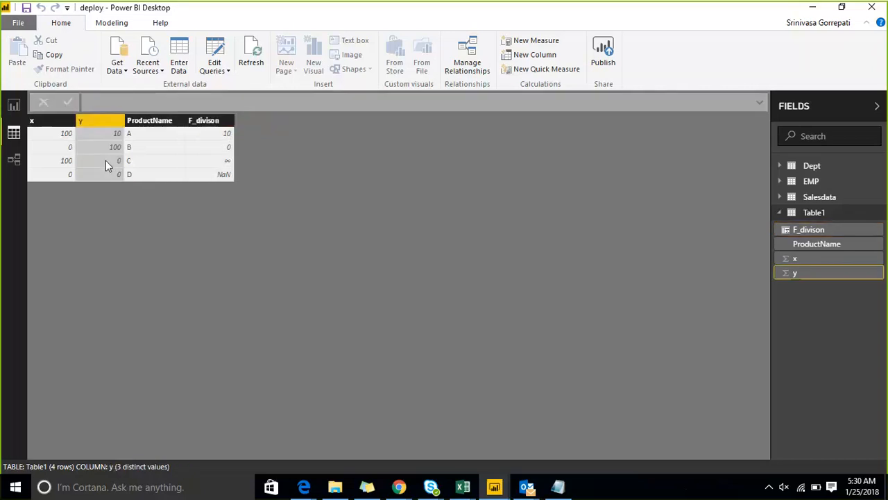
# Review the nested IF formula of the F_divison column against the y values in Table1.
pyautogui.click(216, 123)
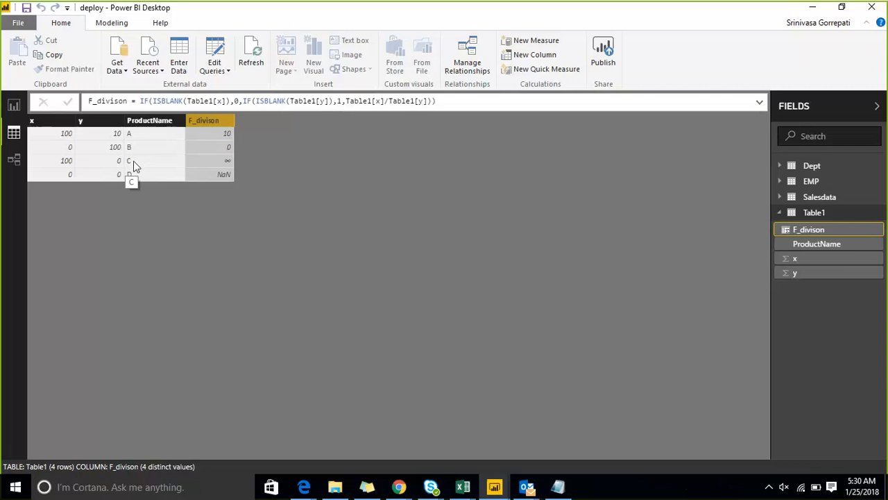
pyautogui.click(445, 101)
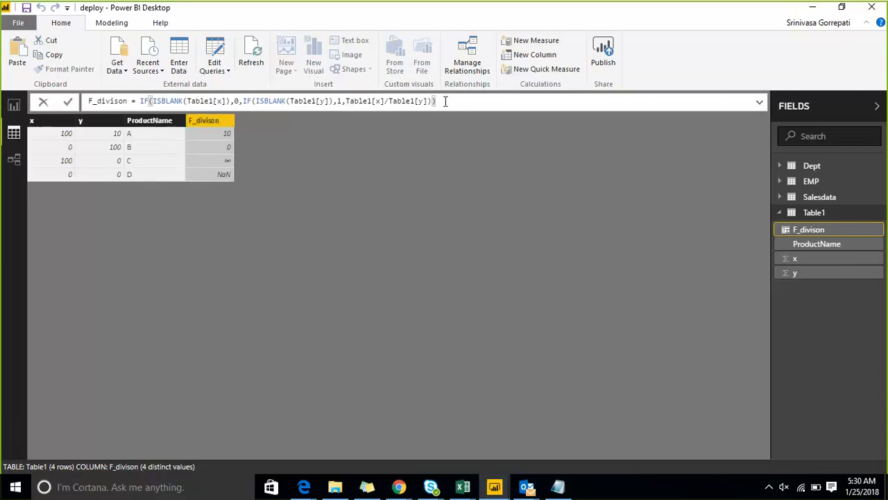
pyautogui.press('Return')
pyautogui.moveTo(470, 102); pyautogui.dragTo(141, 104)
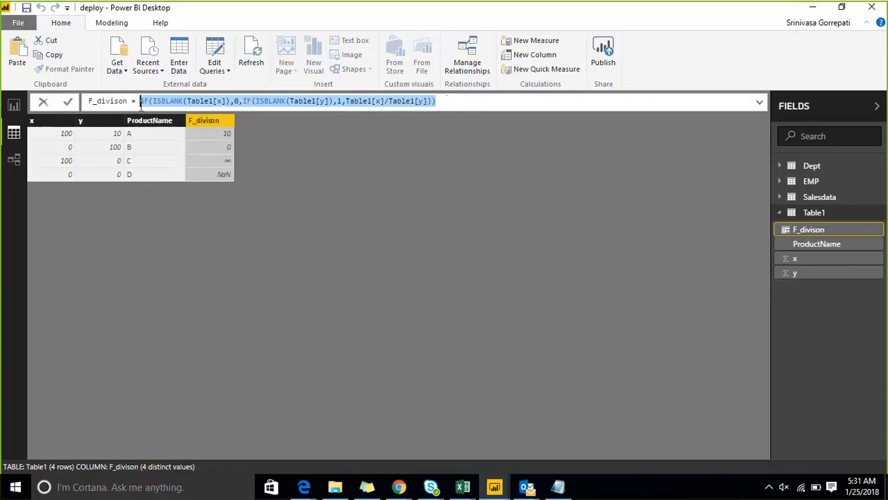
pyautogui.click(458, 102)
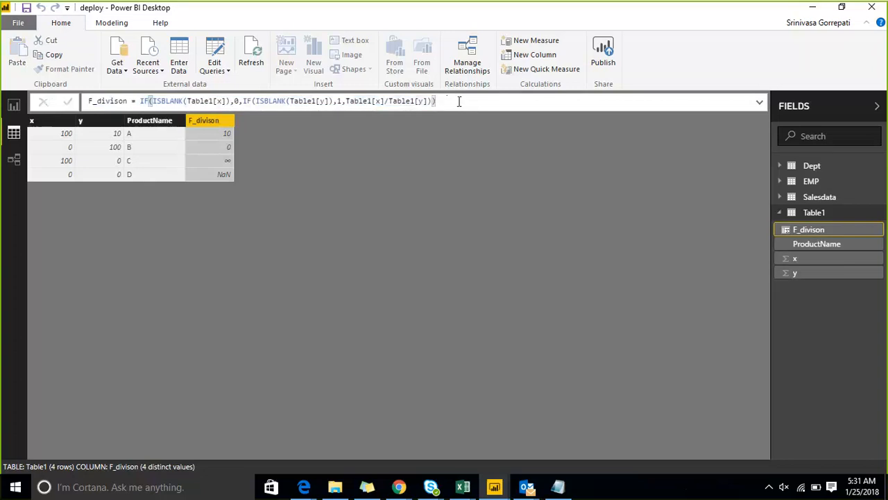
pyautogui.click(243, 59)
pyautogui.click(120, 164)
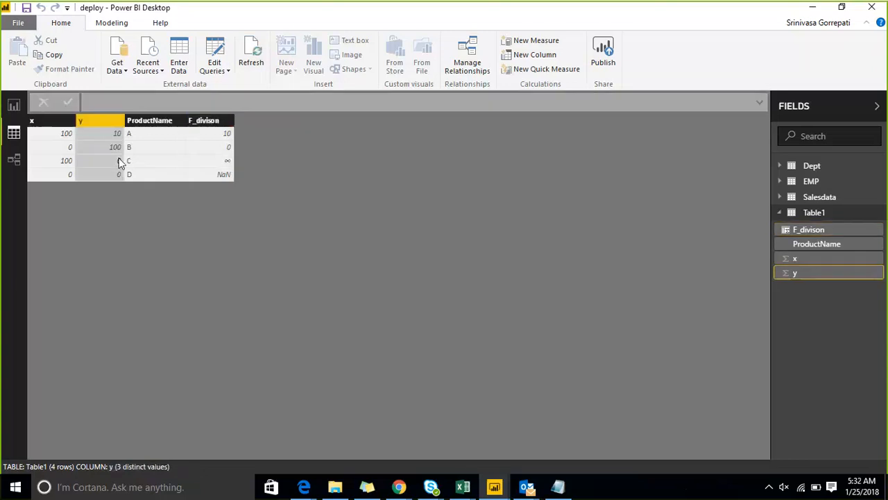
# Remove the outer IF(ISBLANK(Table1[x]),0, part from the F_divison formula, keeping the IF that tests Table1[y].
pyautogui.click(208, 121)
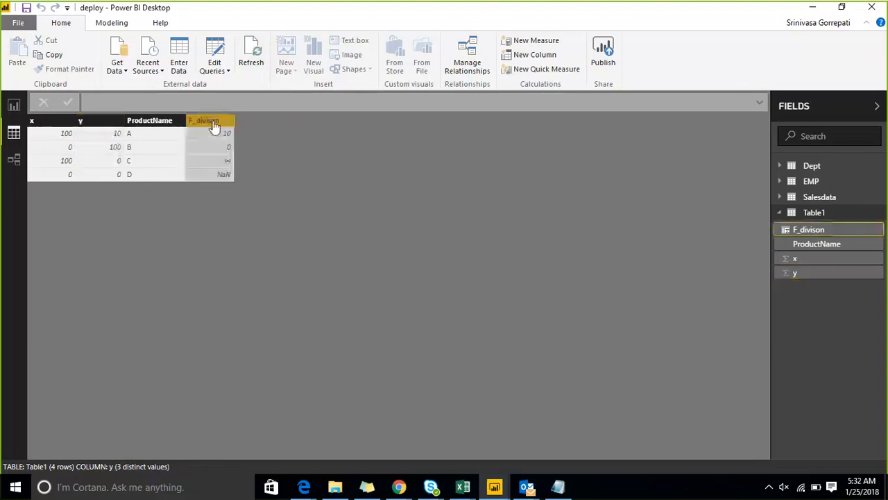
pyautogui.click(242, 100)
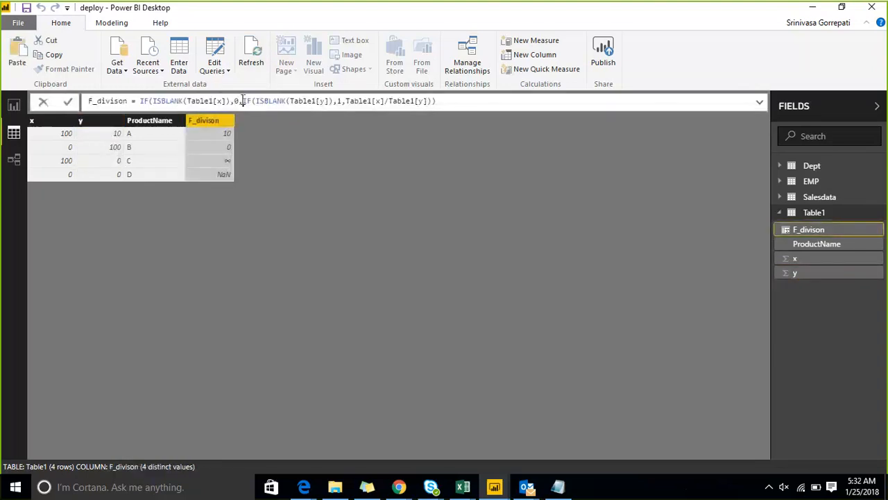
pyautogui.click(309, 101)
pyautogui.click(342, 100)
pyautogui.click(292, 100)
pyautogui.click(245, 102)
pyautogui.hotkey('shift', 'Left')
pyautogui.hotkey('shift', 'Left')
pyautogui.hotkey('shift', 'Left')
pyautogui.hotkey('shift', 'Left')
pyautogui.hotkey('shift', 'Left')
pyautogui.hotkey('shift', 'Left')
pyautogui.hotkey('shift', 'Left')
pyautogui.hotkey('shift', 'Left')
pyautogui.hotkey('shift', 'Left')
pyautogui.hotkey('shift', 'Left')
pyautogui.hotkey('shift', 'Left')
pyautogui.hotkey('shift', 'Left')
pyautogui.hotkey('shift', 'Left')
pyautogui.hotkey('shift', 'Left')
pyautogui.hotkey('shift', 'Left')
pyautogui.hotkey('shift', 'Left')
pyautogui.hotkey('shift', 'Left')
pyautogui.hotkey('shift', 'Left')
pyautogui.hotkey('shift', 'Left')
pyautogui.hotkey('shift', 'Left')
pyautogui.hotkey('shift', 'Left')
pyautogui.hotkey('shift', 'Left')
pyautogui.hotkey('shift', 'Left')
pyautogui.hotkey('shift', 'Left')
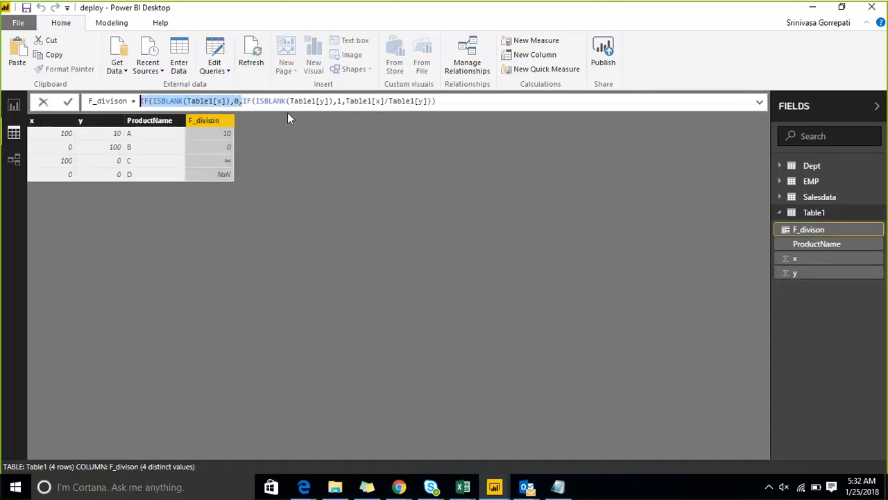
pyautogui.press('Delete')
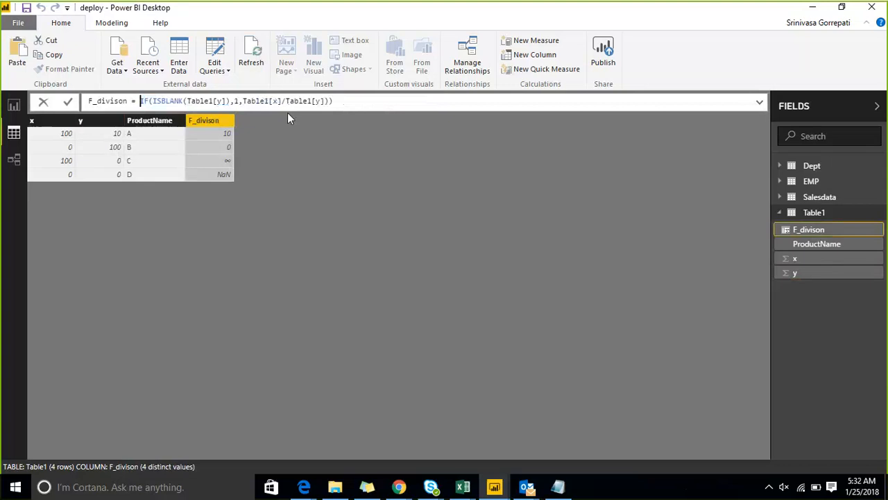
# Remove the surplus closing parenthesis so the formula reads IF(ISBLANK(Table1[y]),1,Table1[x]/Table1[y]) and apply it.
pyautogui.press('Right')
pyautogui.press('Right')
pyautogui.press('Right')
pyautogui.press('Right')
pyautogui.press('Right')
pyautogui.press('Right')
pyautogui.press('Right')
pyautogui.press('Right')
pyautogui.press('Right')
pyautogui.press('Right')
pyautogui.press('Right')
pyautogui.press('Right')
pyautogui.press('Right')
pyautogui.press('Right')
pyautogui.press('Right')
pyautogui.press('Right')
pyautogui.press('Right')
pyautogui.press('Right')
pyautogui.press('Right')
pyautogui.press('Right')
pyautogui.press('End')
pyautogui.press('BackSpace')
pyautogui.press('Return')
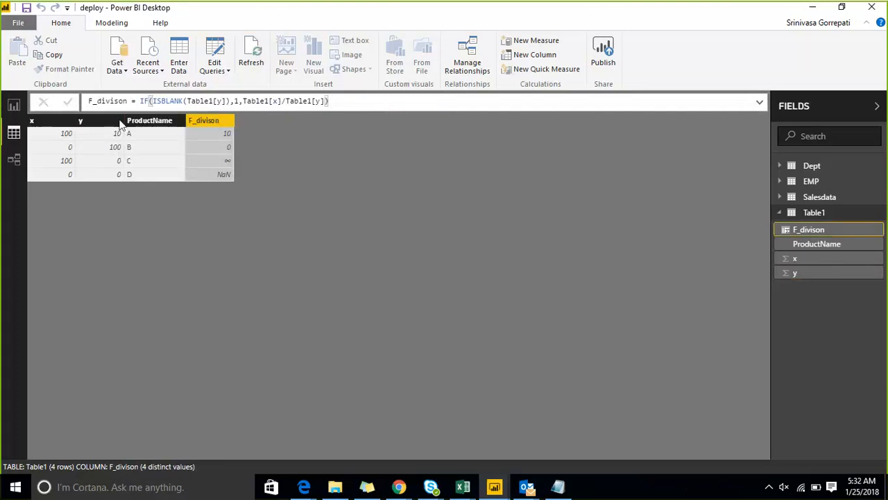
# Delete the F_divison column from Table1 and confirm the deletion.
pyautogui.click(876, 233)
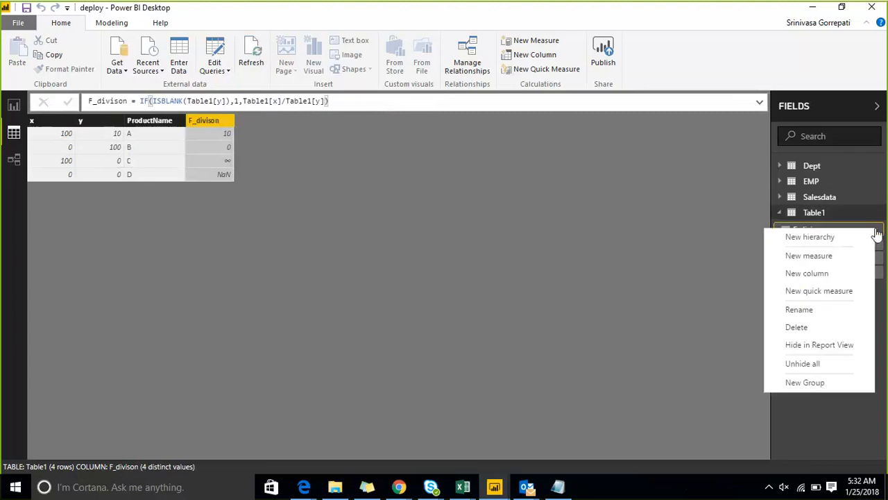
pyautogui.click(819, 327)
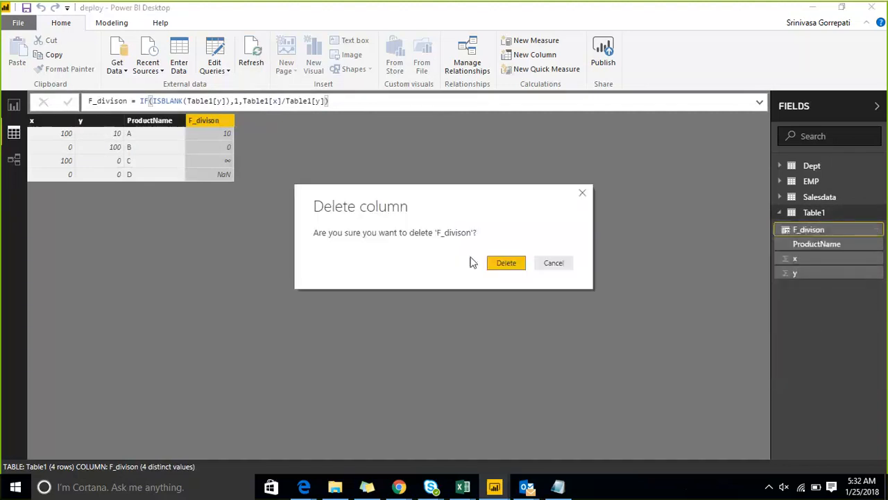
pyautogui.click(506, 261)
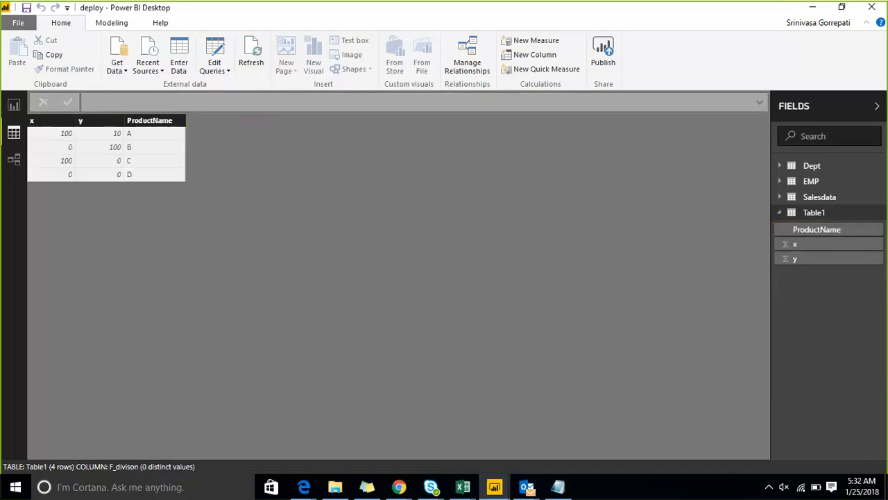
# Add a new calculated column to Table1.
pyautogui.click(147, 122)
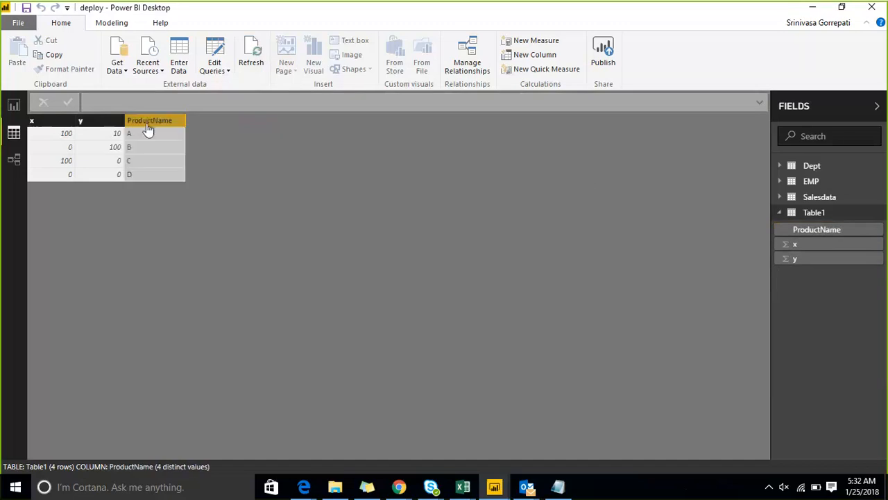
pyautogui.click(875, 213)
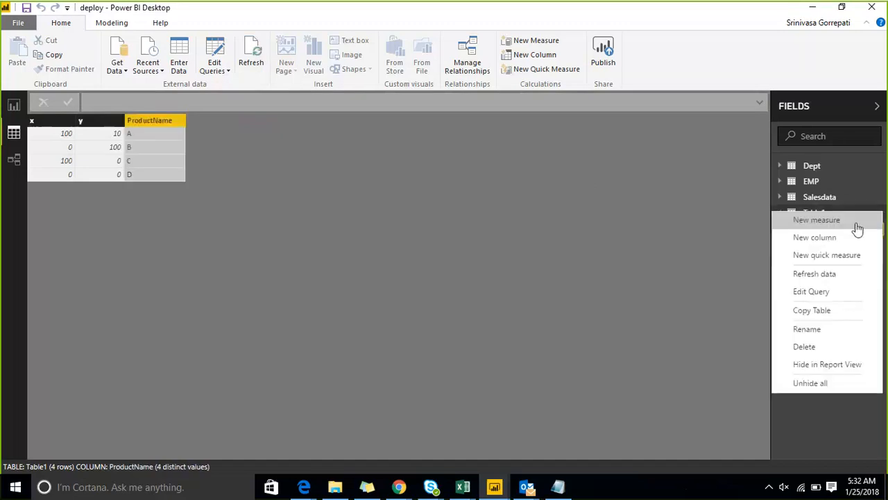
pyautogui.click(850, 237)
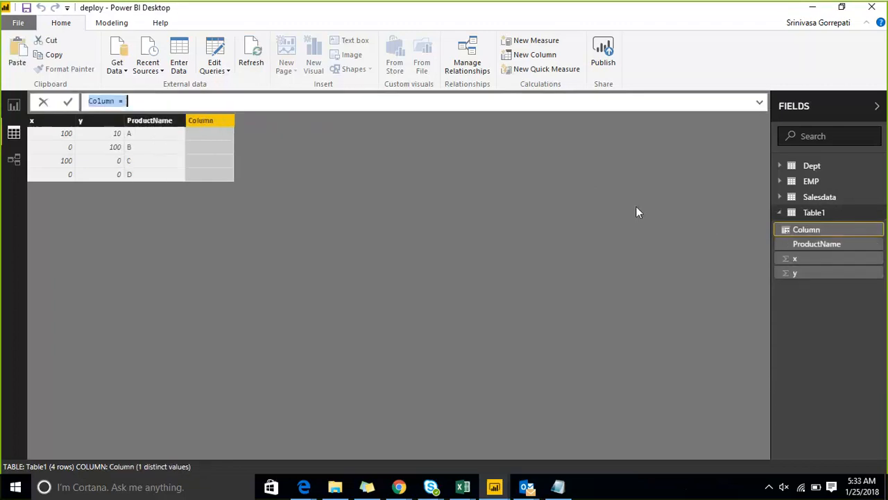
pyautogui.write('IF(')
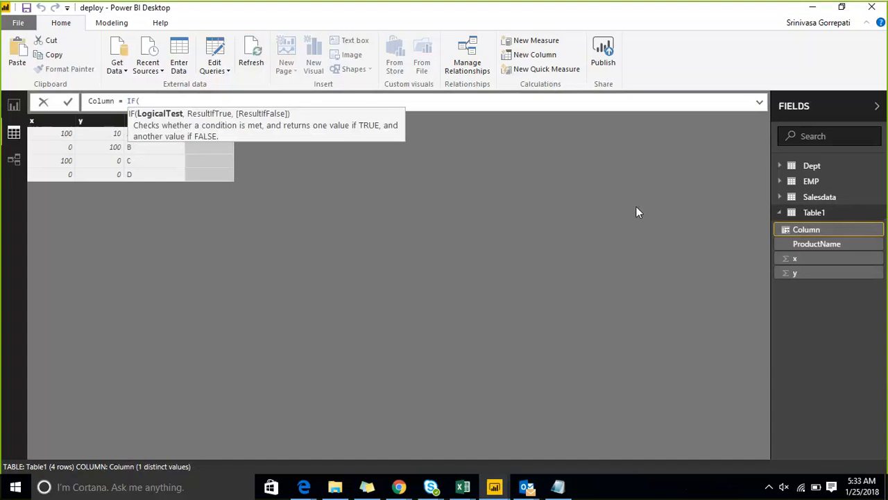
pyautogui.write('sum')
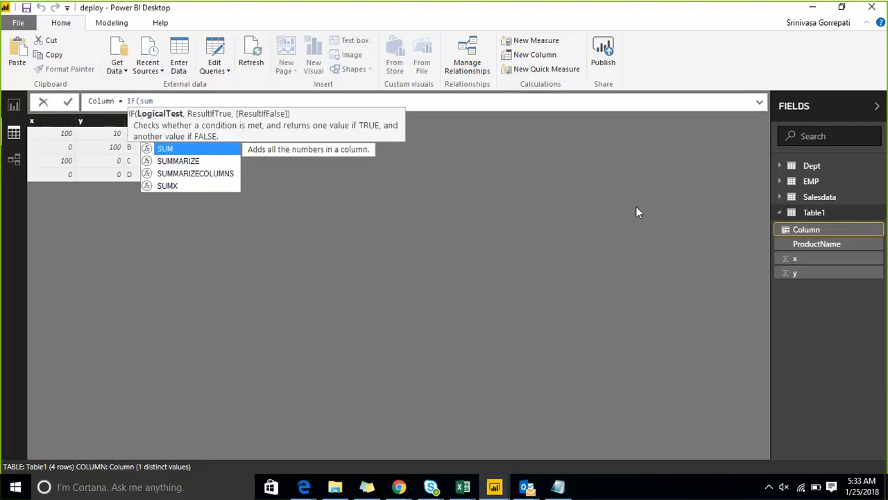
pyautogui.press('BackSpace')
pyautogui.press('BackSpace')
pyautogui.press('BackSpace')
pyautogui.write('isb')
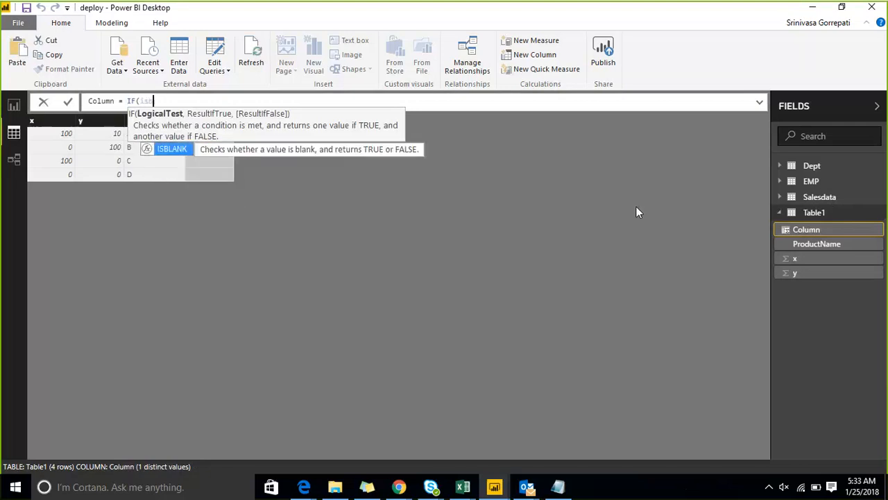
pyautogui.press('Tab')
pyautogui.write('su')
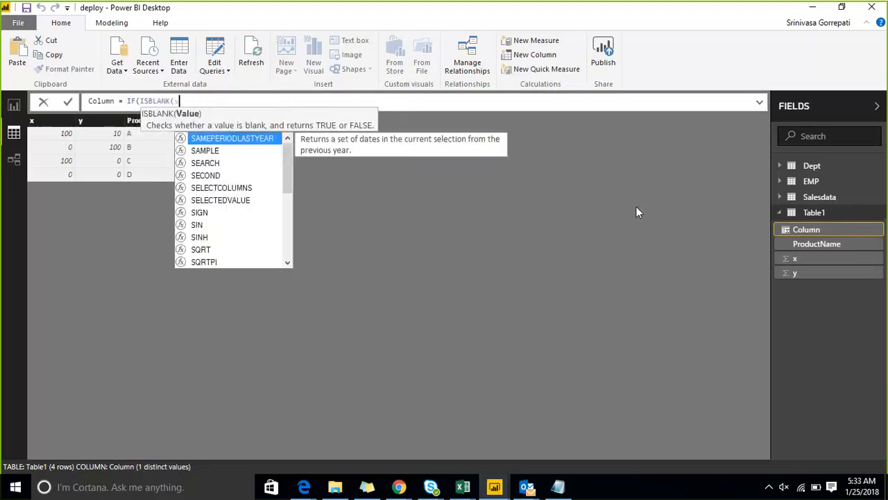
pyautogui.write('m')
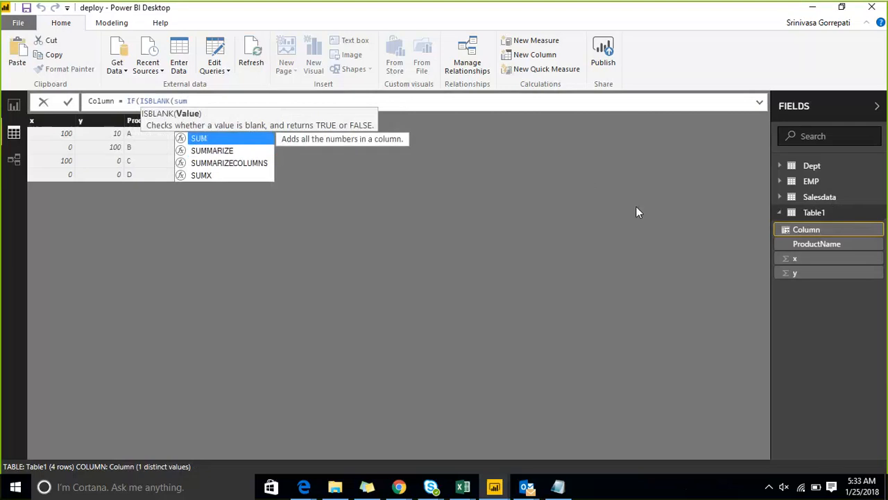
pyautogui.press('BackSpace')
pyautogui.press('BackSpace')
pyautogui.press('BackSpace')
pyautogui.press('BackSpace')
pyautogui.press('BackSpace')
pyautogui.press('BackSpace')
pyautogui.press('BackSpace')
pyautogui.press('BackSpace')
pyautogui.press('BackSpace')
pyautogui.press('BackSpace')
pyautogui.press('BackSpace')
pyautogui.press('BackSpace')
pyautogui.press('BackSpace')
pyautogui.press('BackSpace')
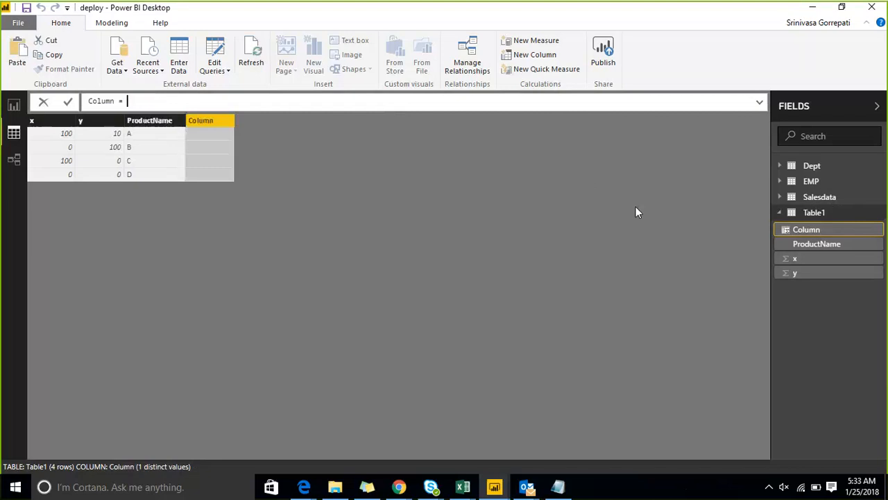
# Start the new column's formula with a variable a defined as sum(Table1[x]).
pyautogui.write('var')
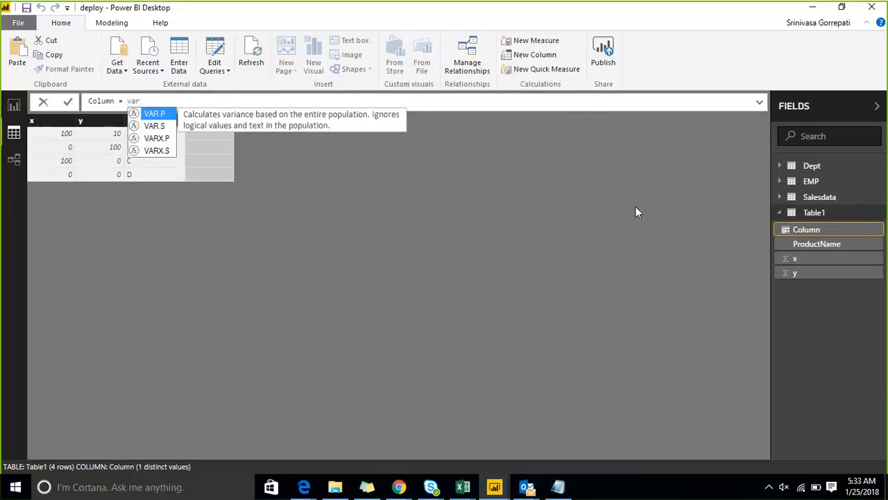
pyautogui.write(' x=sum')
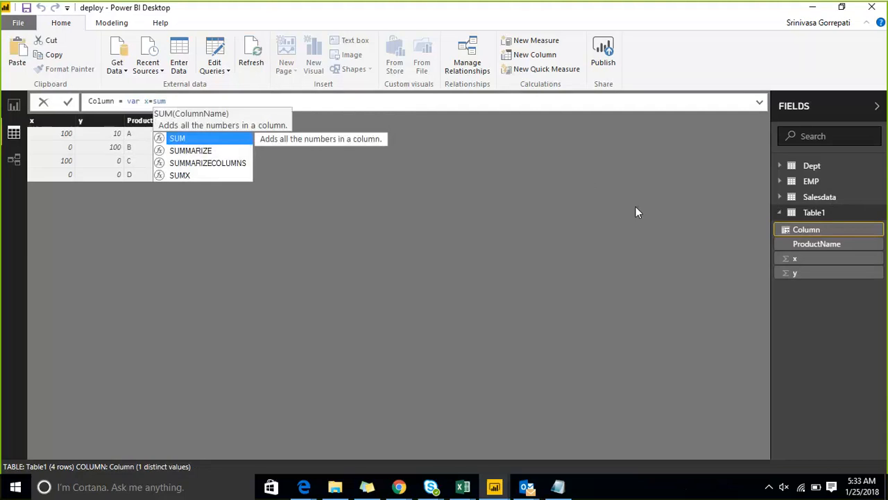
pyautogui.press('Left')
pyautogui.press('Left')
pyautogui.press('Left')
pyautogui.press('Left')
pyautogui.press('Left')
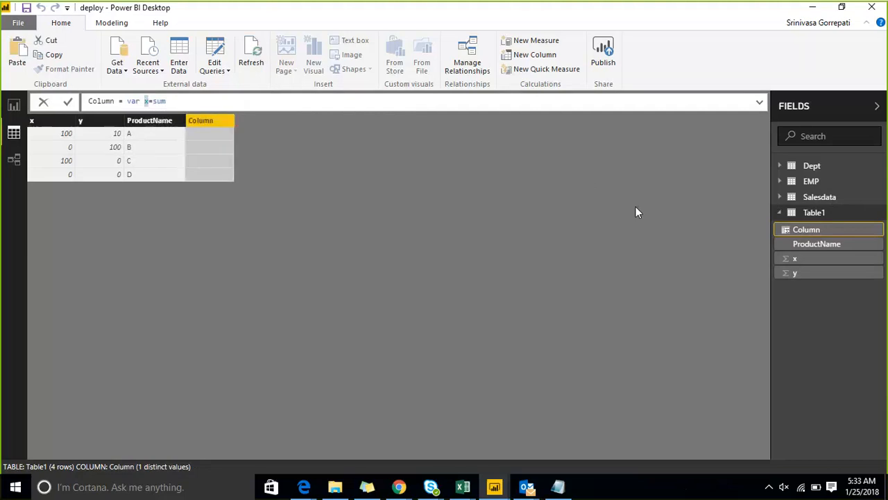
pyautogui.write('a')
pyautogui.press('End')
pyautogui.write('(x')
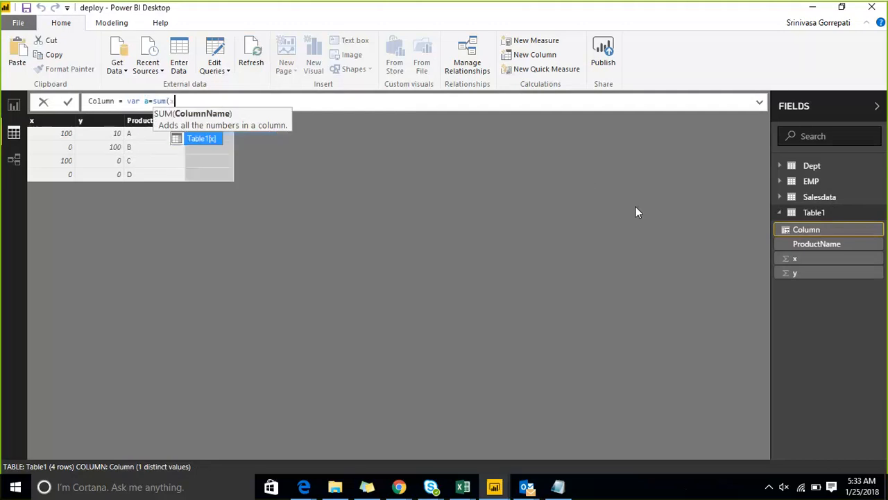
pyautogui.write(')')
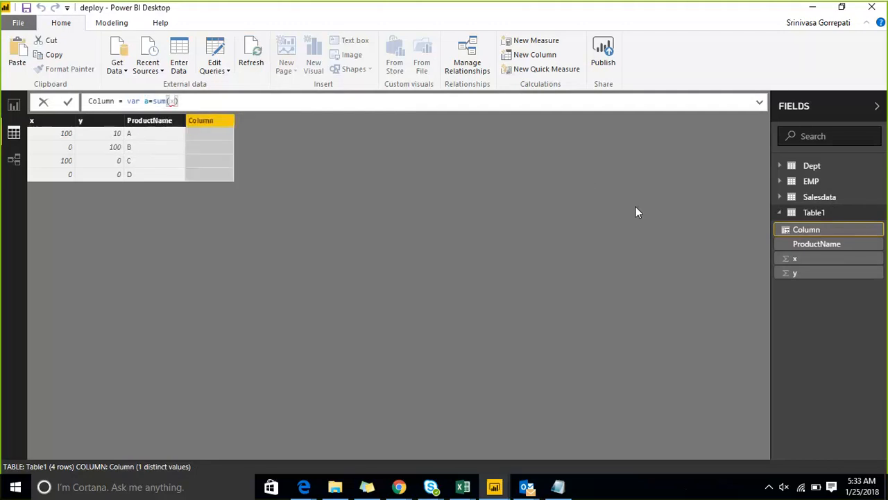
pyautogui.press('Left')
pyautogui.press('BackSpace')
pyautogui.write('tab')
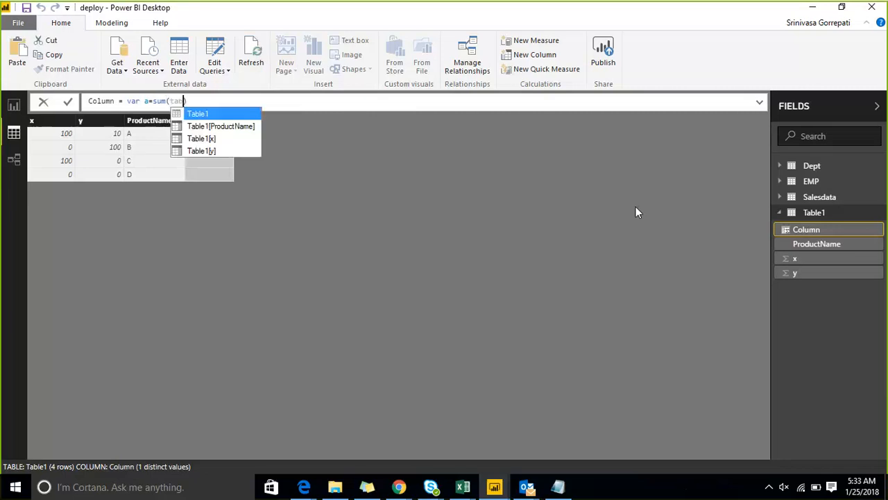
pyautogui.press('Down')
pyautogui.press('Down')
pyautogui.press('Tab')
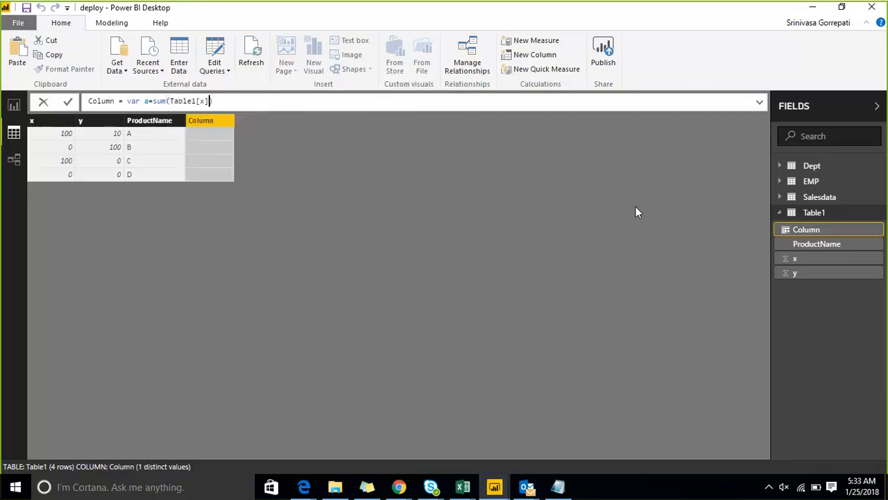
# Add a second variable y to the formula, defined as sum(Table1[y]).
pyautogui.press('Right')
pyautogui.write('var y=sum')
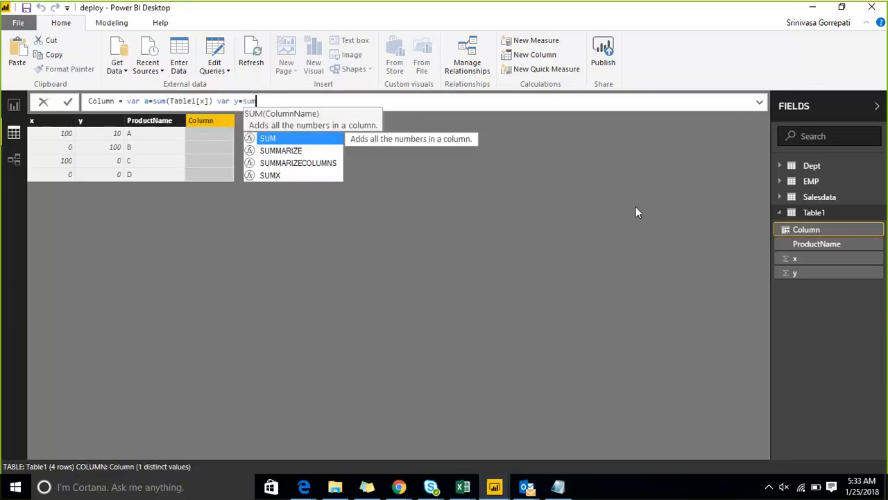
pyautogui.write('(')
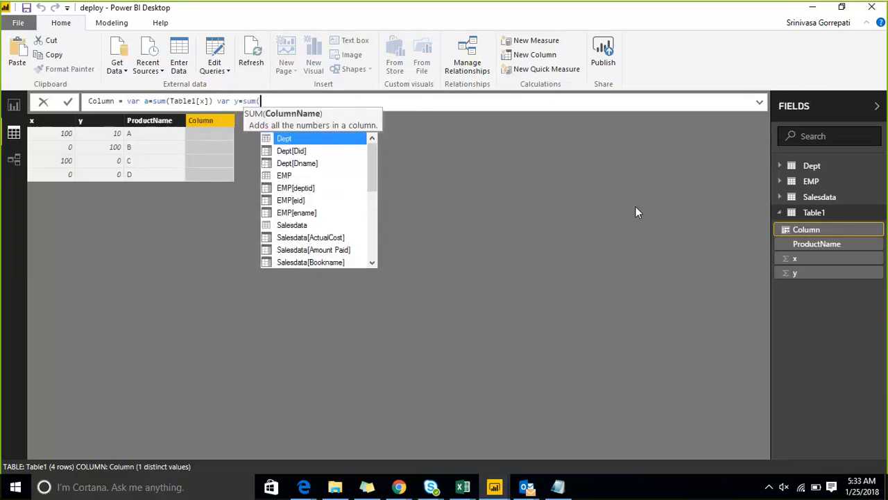
pyautogui.press('Down')
pyautogui.press('Down')
pyautogui.press('Down')
pyautogui.press('Down')
pyautogui.press('Down')
pyautogui.press('Down')
pyautogui.press('Down')
pyautogui.press('Down')
pyautogui.press('Down')
pyautogui.press('Down')
pyautogui.press('Down')
pyautogui.press('Down')
pyautogui.press('Down')
pyautogui.press('Down')
pyautogui.press('Down')
pyautogui.press('Down')
pyautogui.press('Down')
pyautogui.press('Down')
pyautogui.press('Down')
pyautogui.press('Down')
pyautogui.press('Tab')
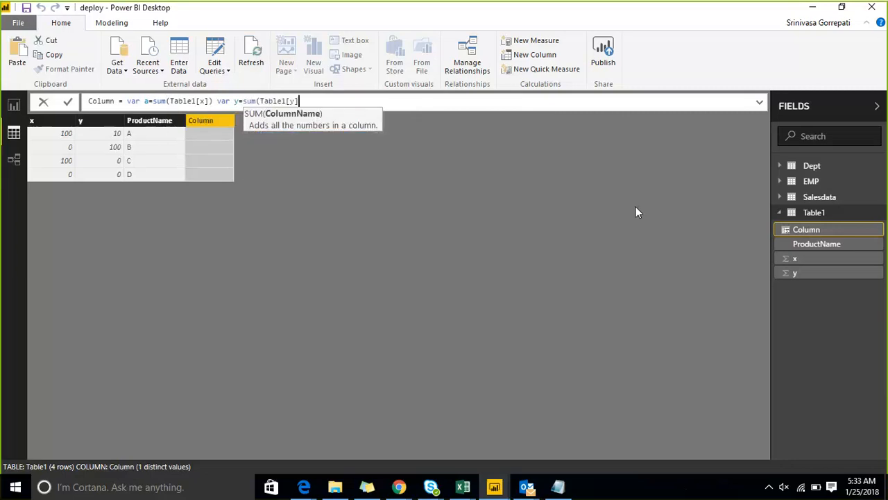
pyautogui.write(')')
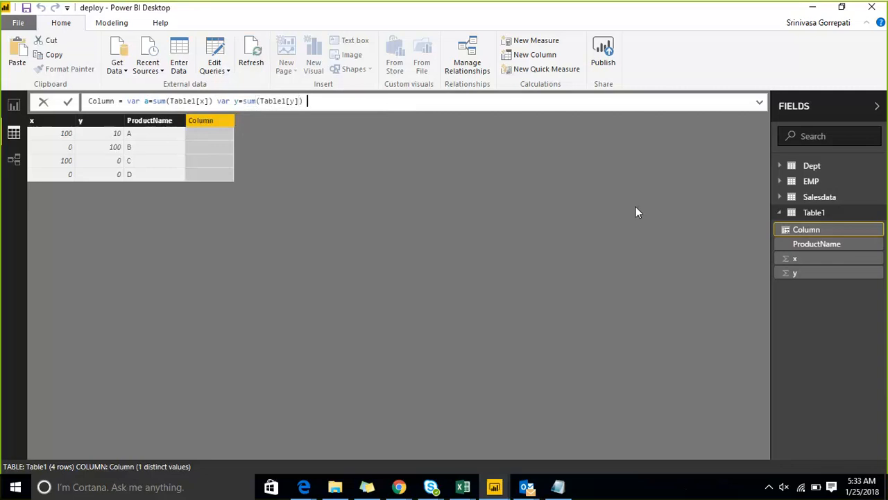
pyautogui.write(' R')
# Continue the column formula with Return if(ISBLANK(a),0, so a blank a gives 0.
pyautogui.press('BackSpace')
pyautogui.write('Return if')
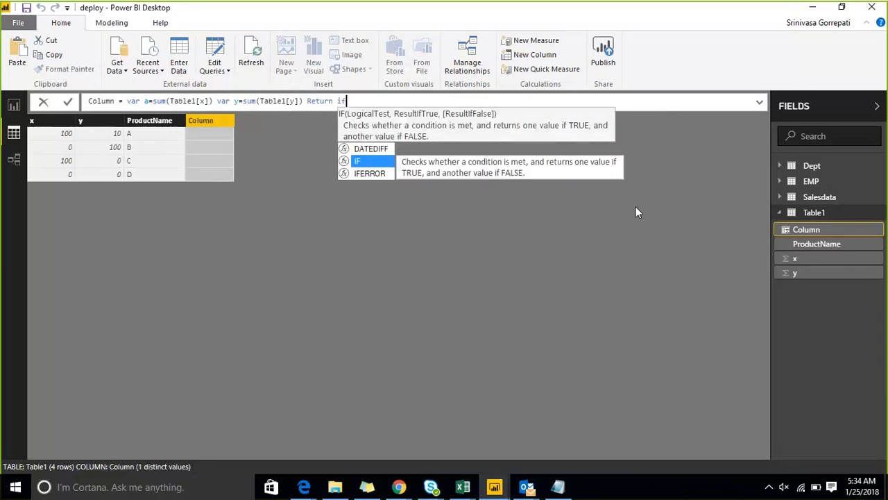
pyautogui.write('(')
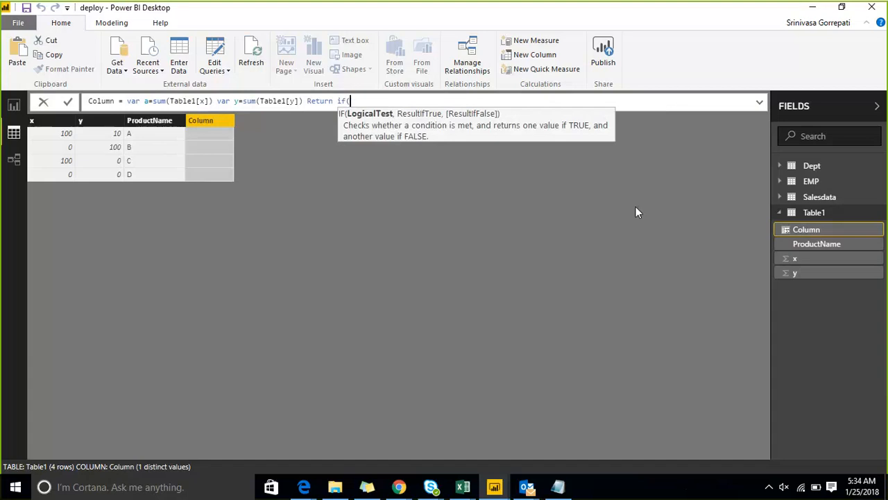
pyautogui.write('isb')
pyautogui.press('Tab')
pyautogui.write('a')
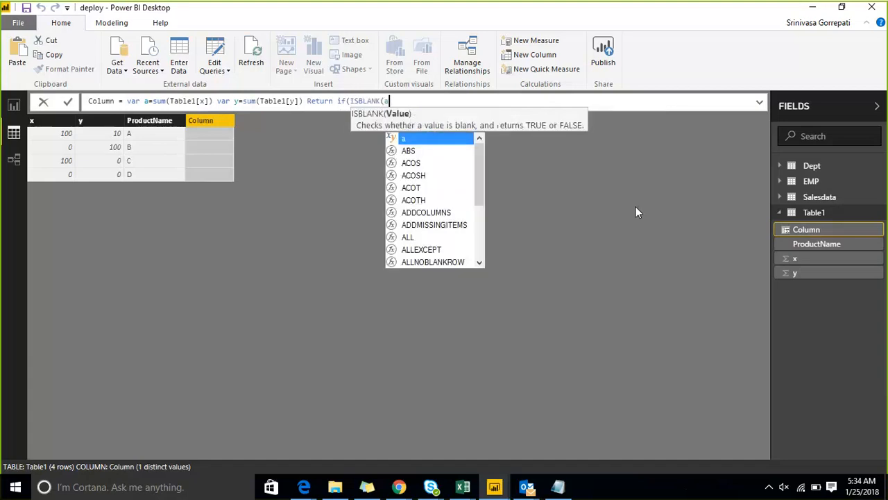
pyautogui.write('),')
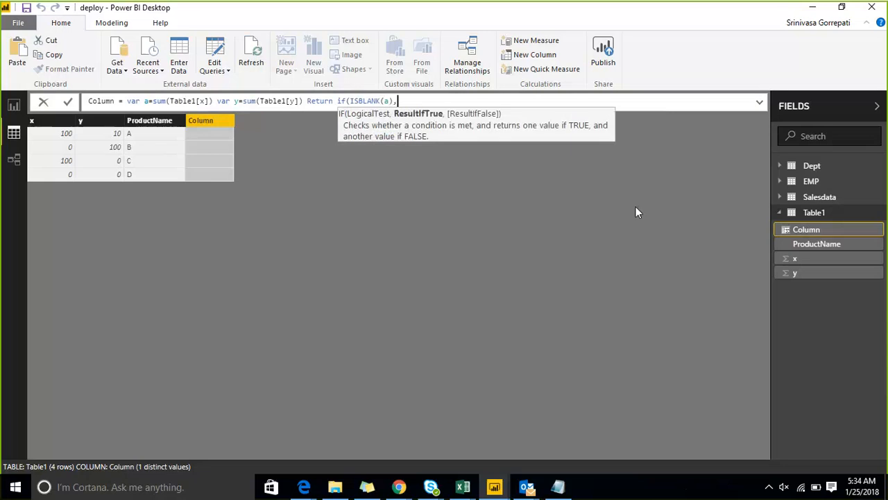
pyautogui.write('0,')
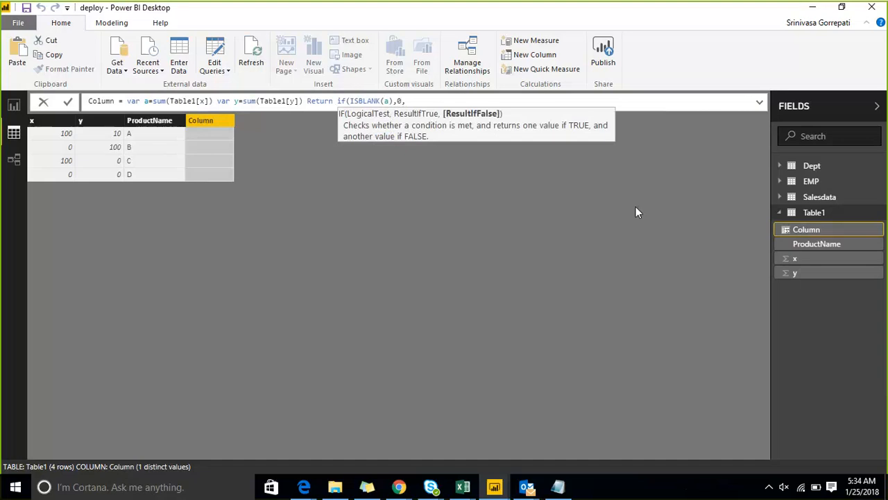
pyautogui.write('if(')
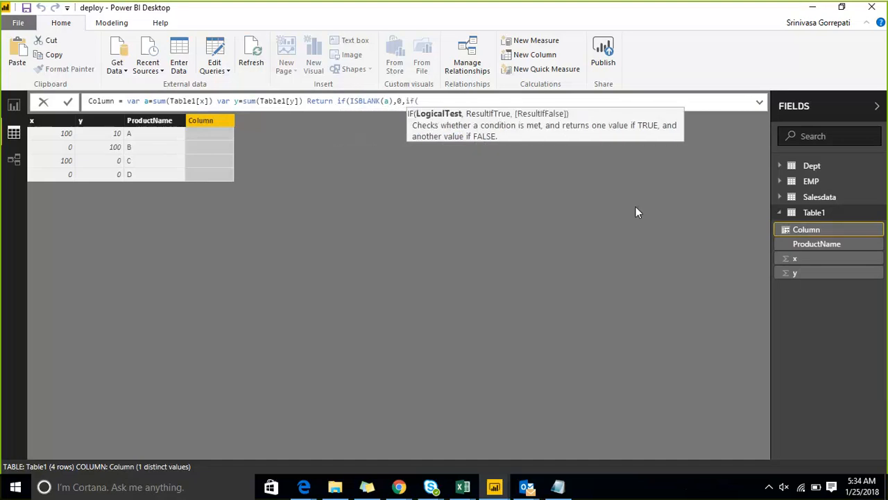
pyautogui.write('isb')
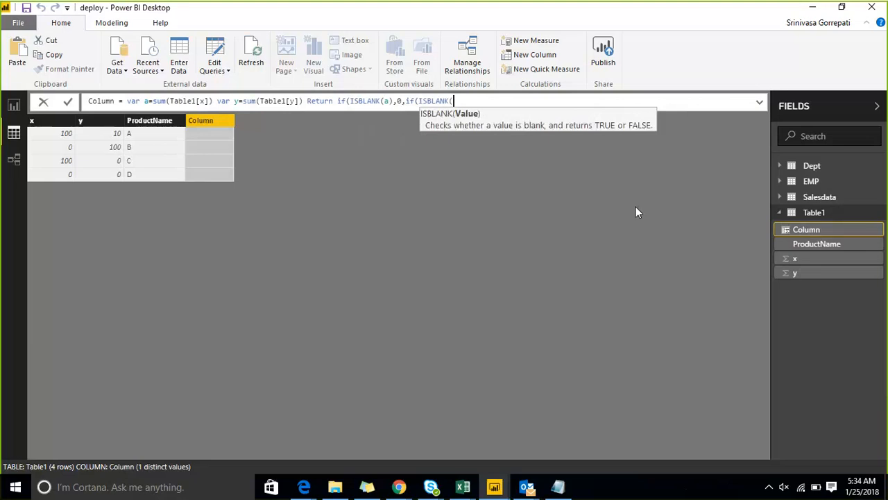
# Nest a second condition in the formula, if(ISBLANK(y),1, so a blank y gives 1.
pyautogui.write('b')
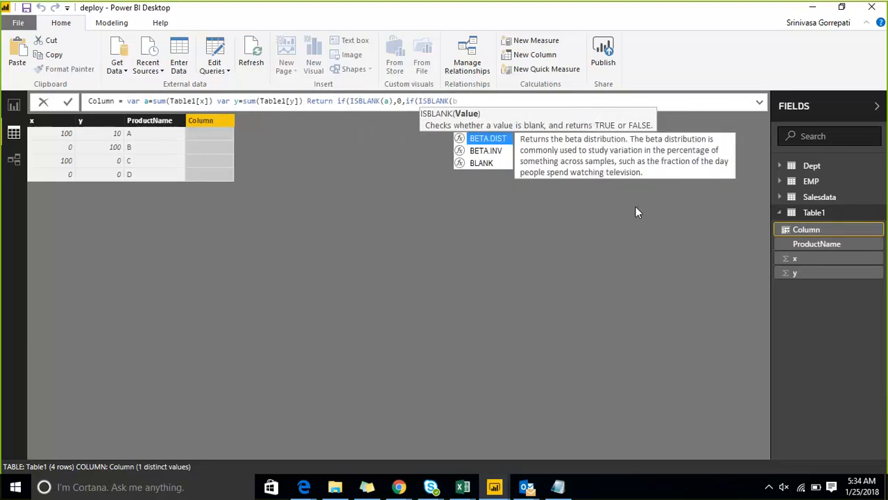
pyautogui.write(')')
pyautogui.press('BackSpace')
pyautogui.press('BackSpace')
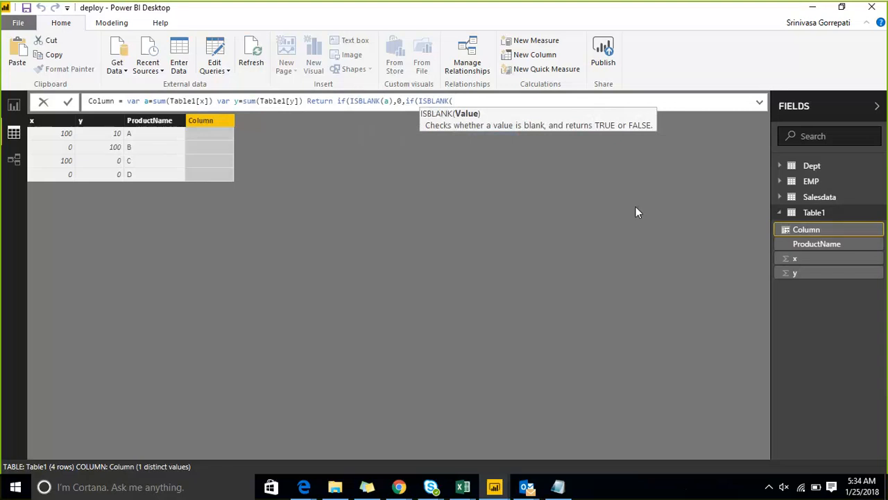
pyautogui.write('y')
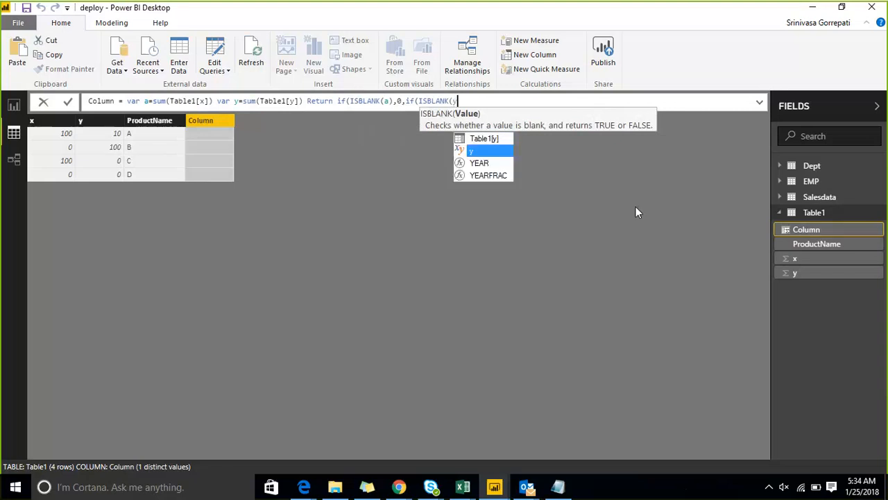
pyautogui.press('Escape')
pyautogui.write(')')
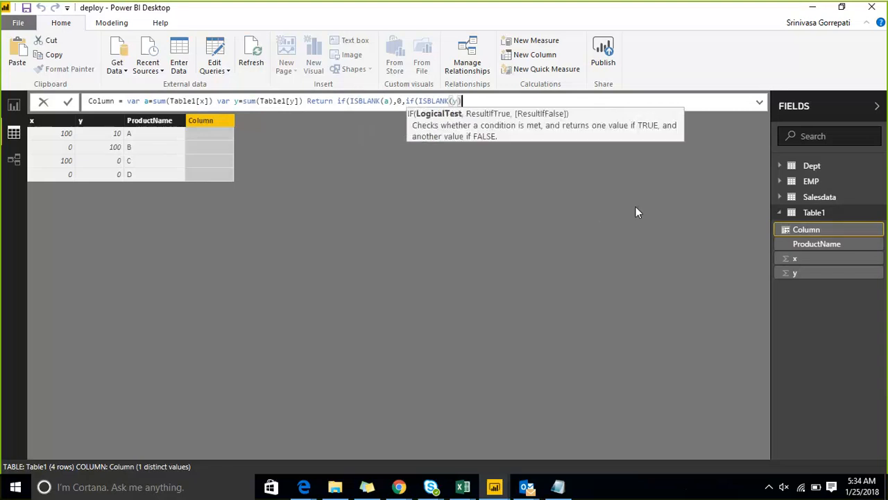
pyautogui.write(',')
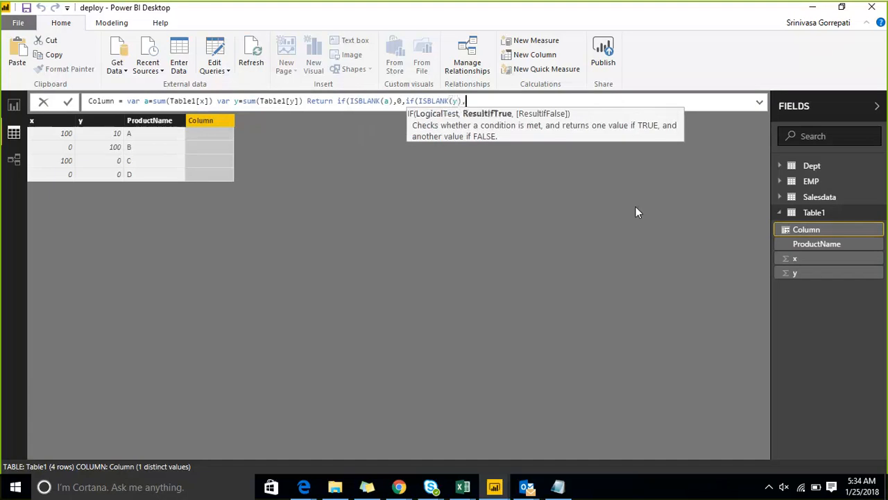
pyautogui.write('1,')
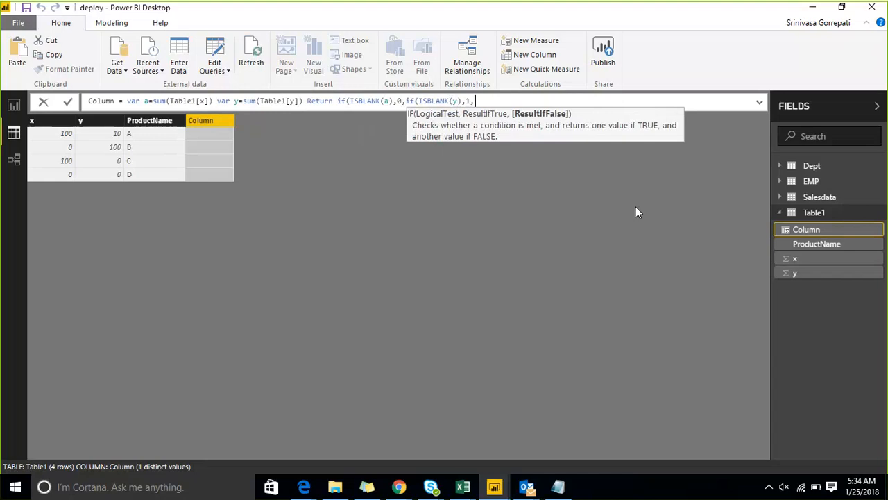
pyautogui.write('a/y')
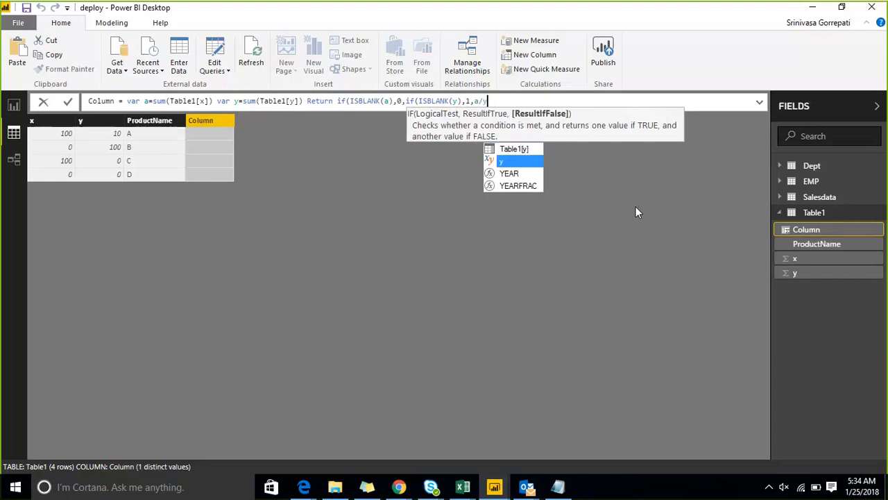
pyautogui.write(')')
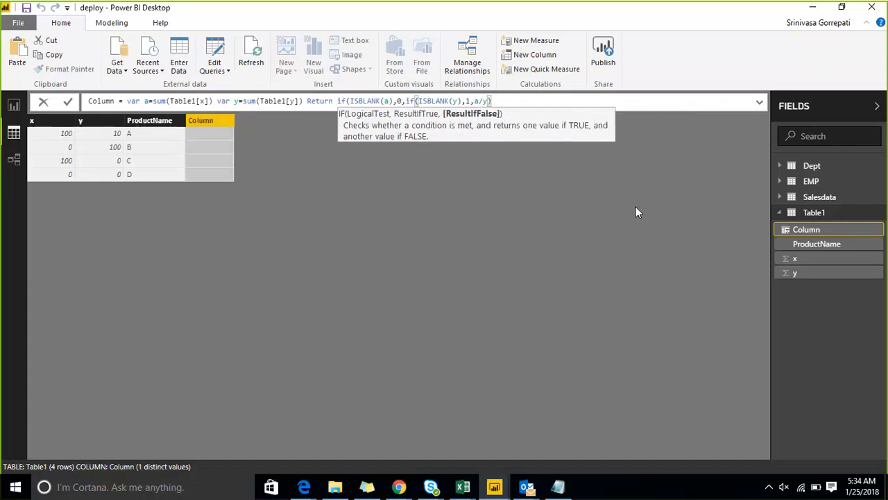
pyautogui.write('))')
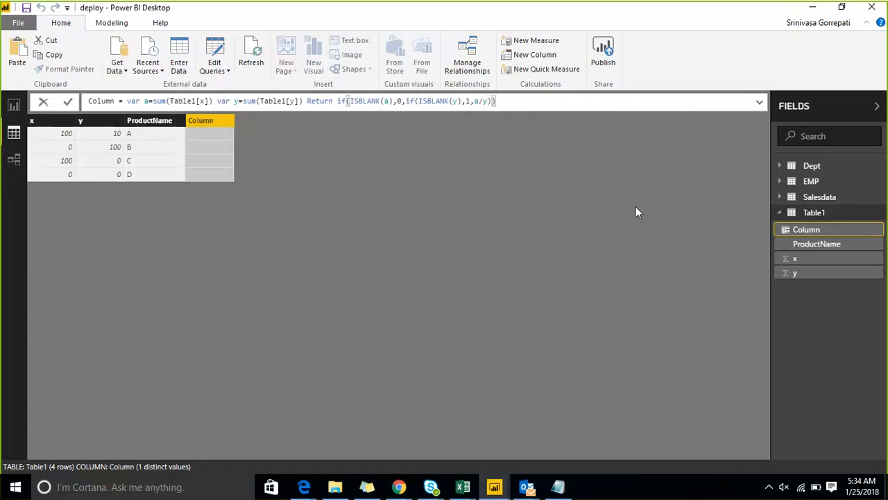
# Finish the formula with a/y as the fallback result, close both IFs and commit the column.
pyautogui.press('Return')
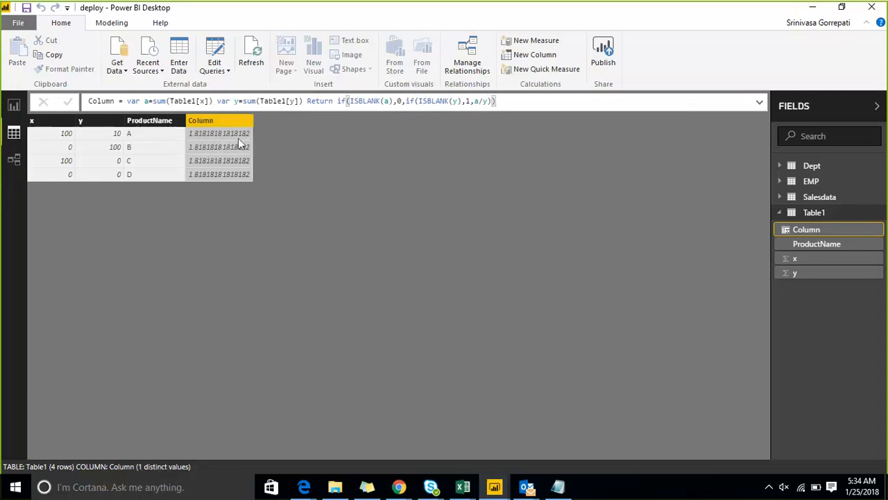
# Copy the formula's expression following the equals sign and delete the calculated column from Table1.
pyautogui.moveTo(125, 101); pyautogui.dragTo(88, 100)
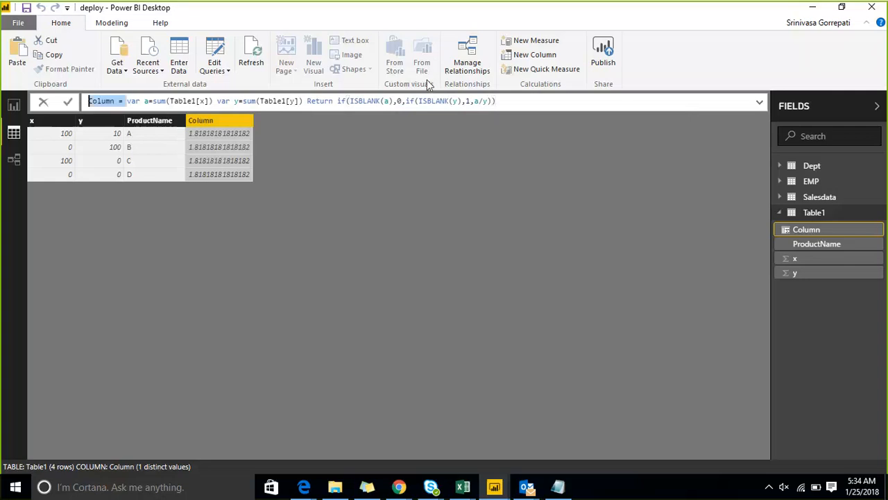
pyautogui.keyDown('shift'); pyautogui.click(497, 102); pyautogui.keyUp('shift')
pyautogui.hotkey('ctrl', 'c')
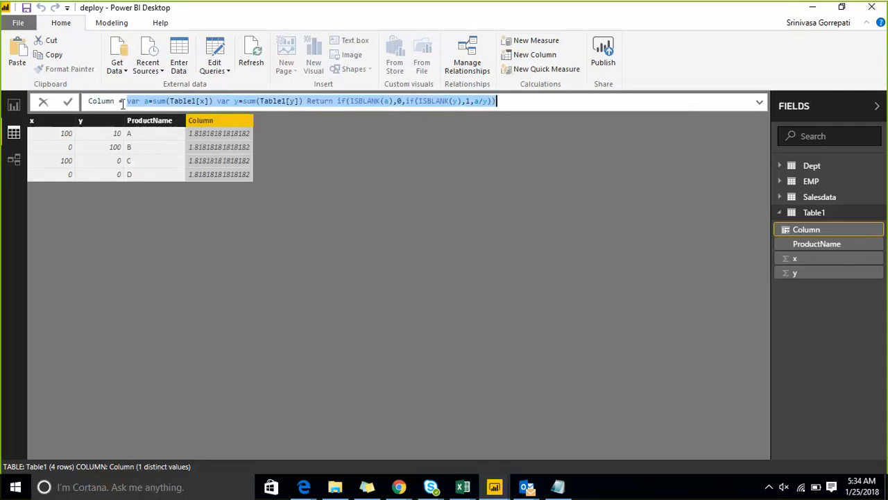
pyautogui.click(877, 232)
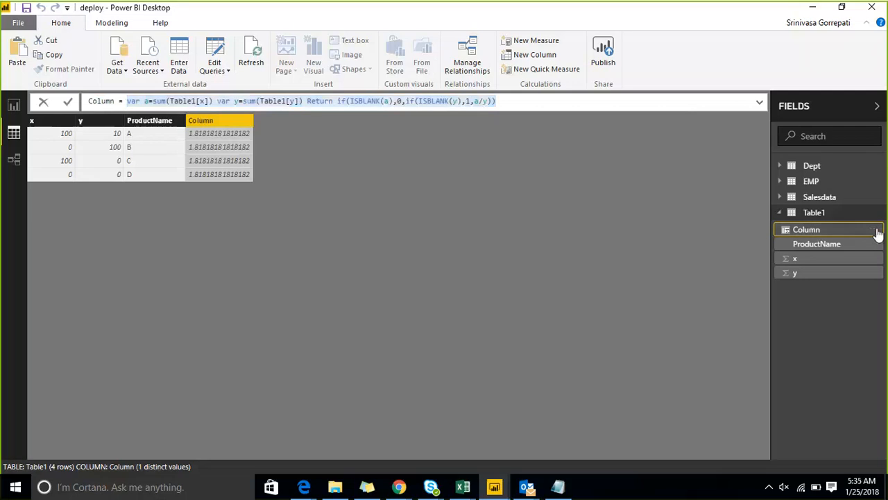
pyautogui.click(874, 232)
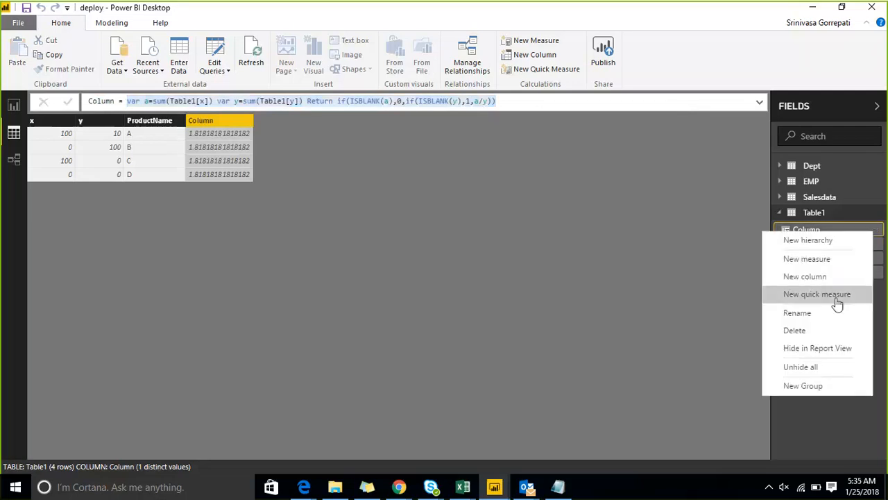
pyautogui.click(834, 331)
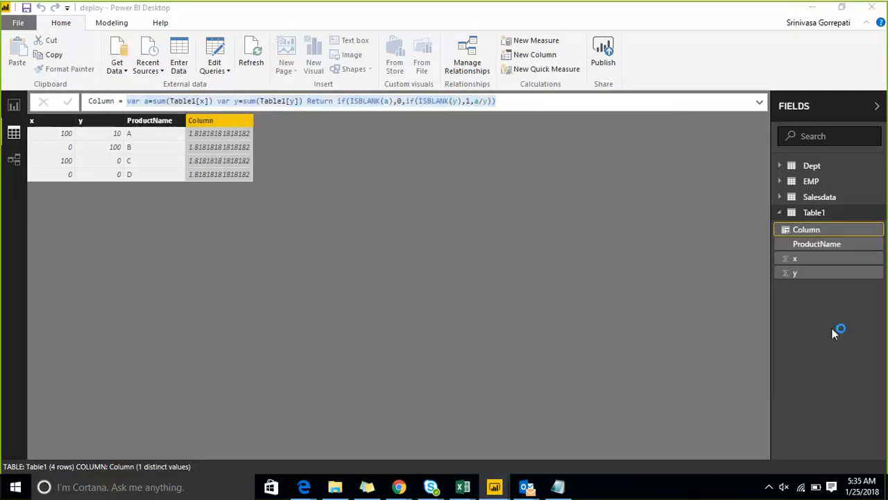
pyautogui.click(496, 264)
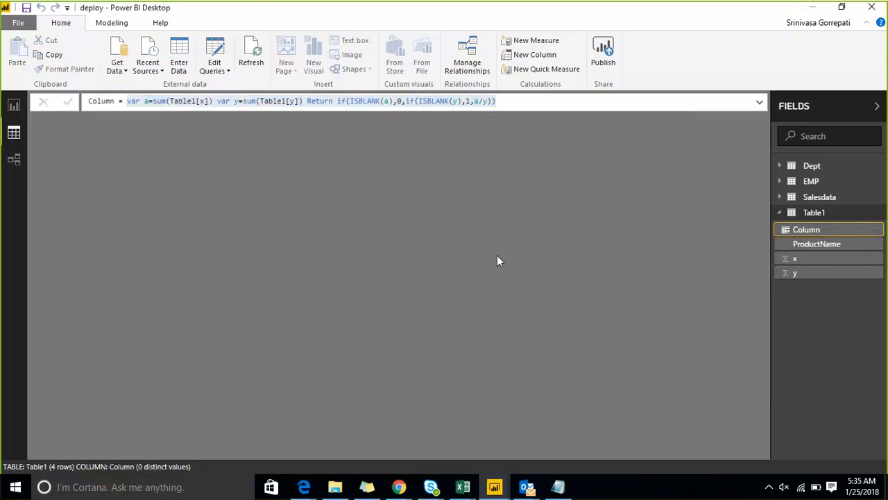
# Add a new measure to Table1 and commit it with the copied variable-based IF expression.
pyautogui.click(878, 215)
pyautogui.click(865, 224)
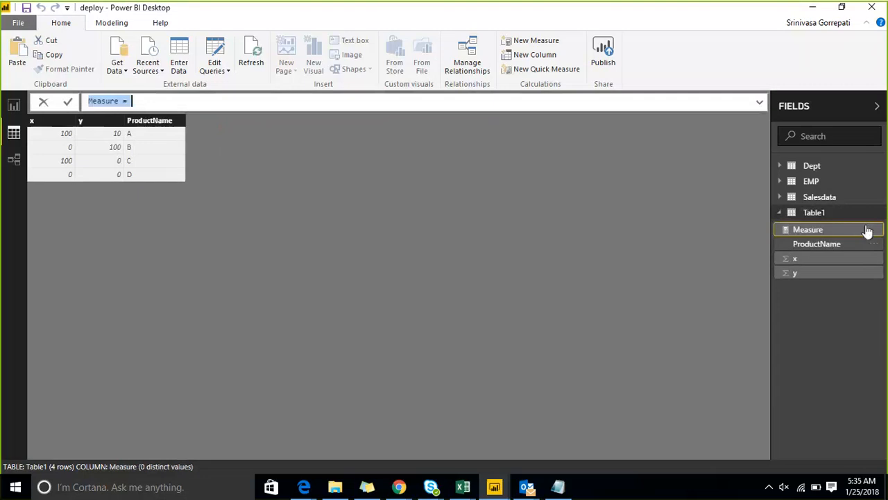
pyautogui.click(302, 102)
pyautogui.hotkey('ctrl', 'v')
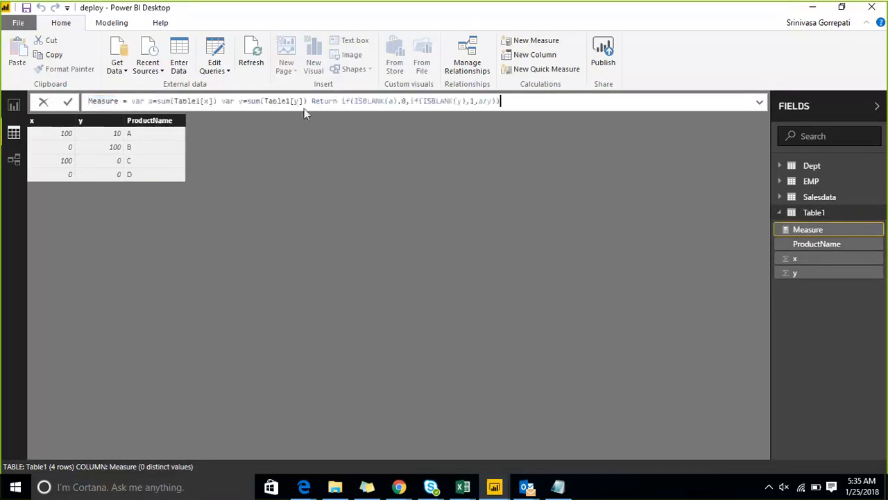
pyautogui.press('Return')
# Switch to the report view and delete the broken visual on Page 5.
pyautogui.click(13, 106)
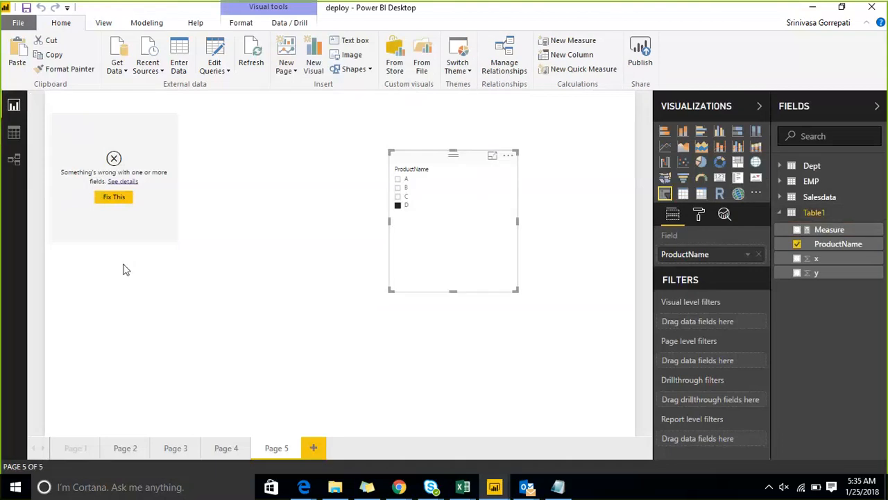
pyautogui.click(145, 138)
pyautogui.press('Delete')
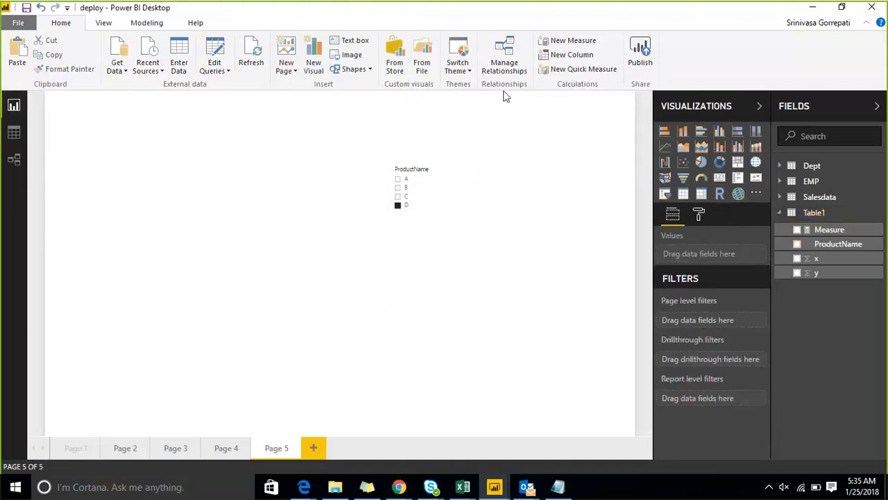
# Add a table visual with ProductName and Measure, and place it in the deleted visual's spot.
pyautogui.click(684, 194)
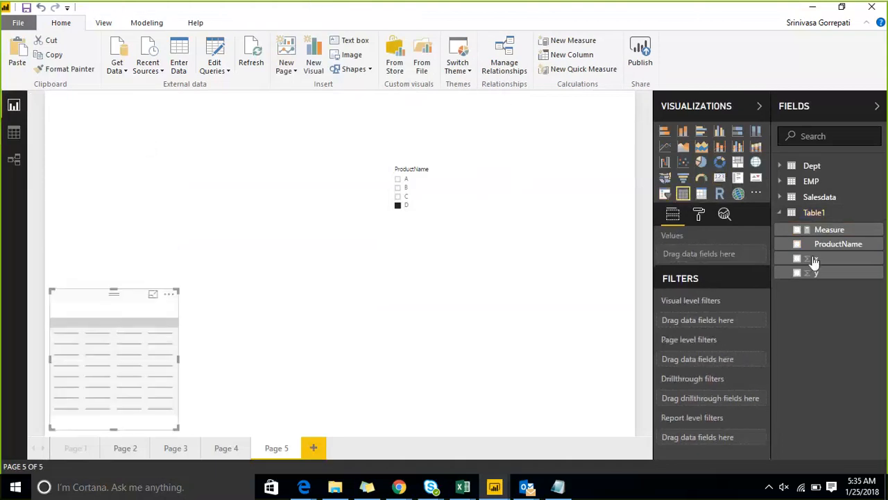
pyautogui.click(797, 243)
pyautogui.click(797, 229)
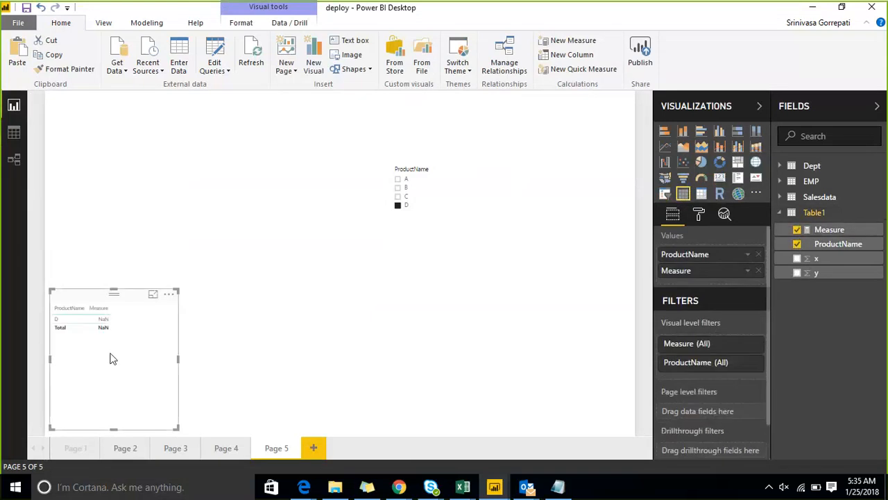
pyautogui.moveTo(95, 303); pyautogui.dragTo(96, 182)
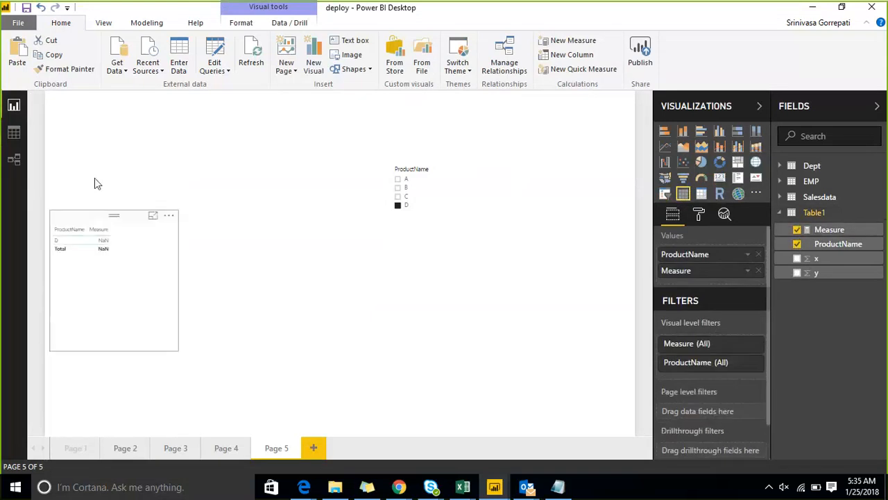
# Clear product D from the ProductName slicer and sort the table by Measure in ascending order.
pyautogui.click(398, 207)
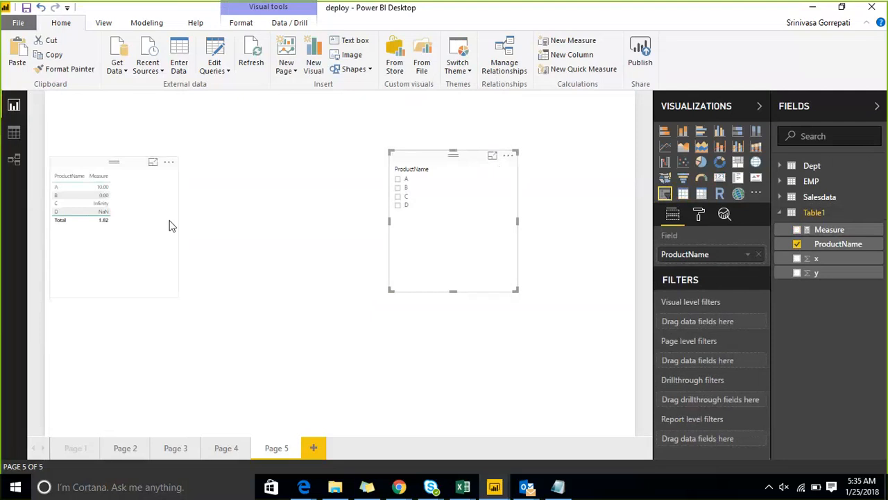
pyautogui.click(99, 176)
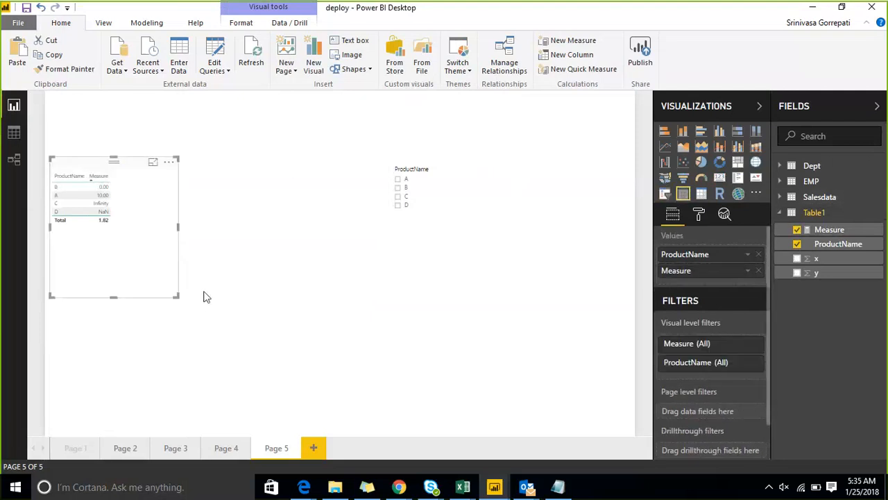
# Shrink the table visual and move the ProductName slicer close beside it.
pyautogui.moveTo(180, 302); pyautogui.dragTo(156, 256)
pyautogui.moveTo(427, 170); pyautogui.dragTo(241, 154)
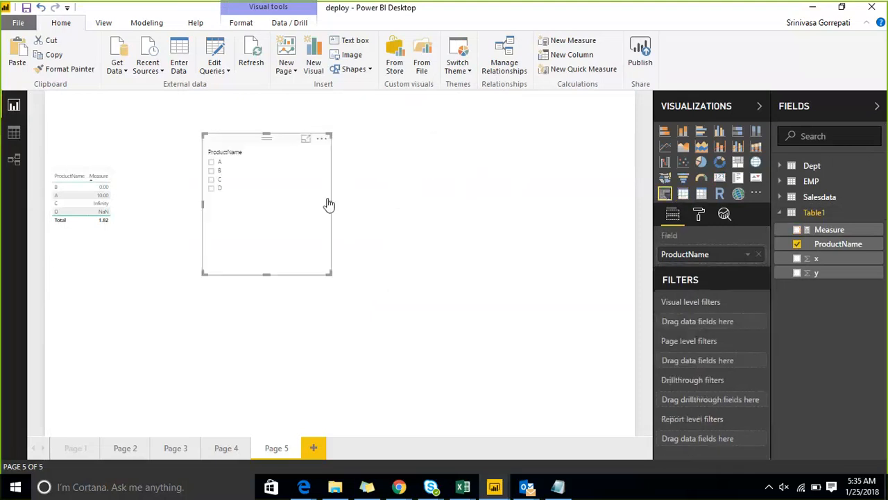
pyautogui.click(466, 250)
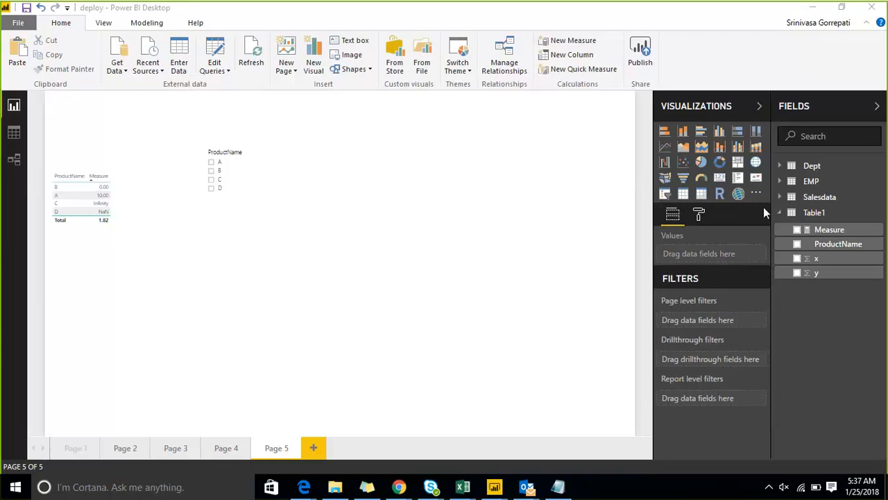
# Collapse the list of Table1's fields.
pyautogui.click(784, 213)
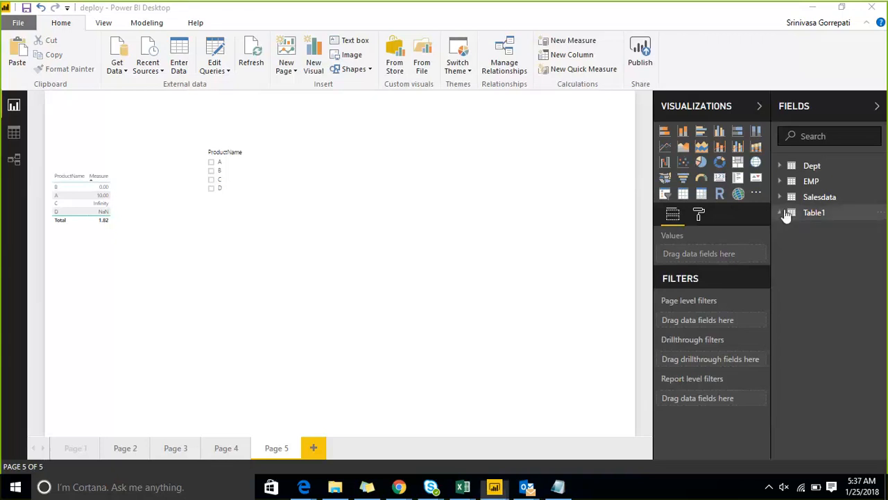
# Create a new measure in the Dept table and name it Dept_Count.
pyautogui.click(791, 166)
pyautogui.click(880, 167)
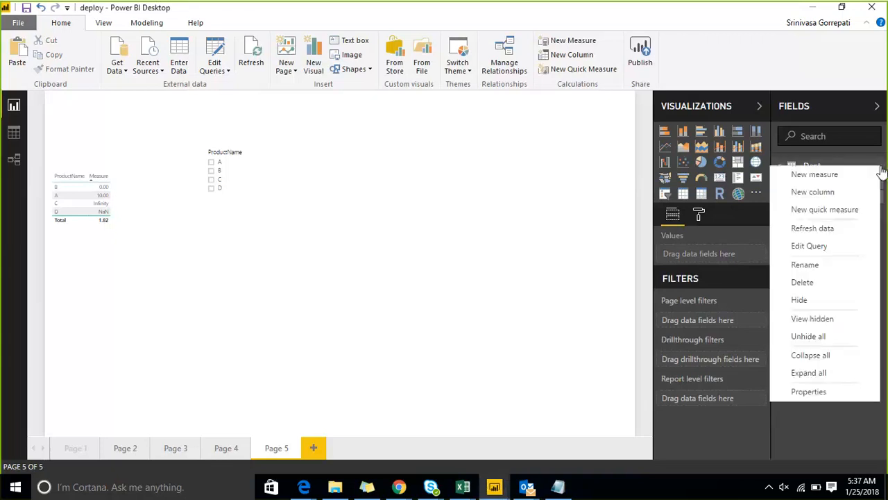
pyautogui.click(834, 176)
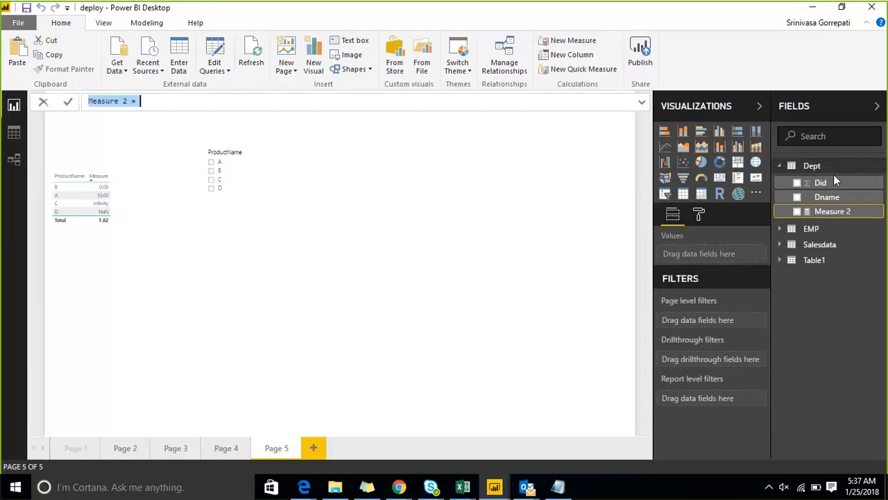
pyautogui.press('Left')
pyautogui.press('Right')
pyautogui.press('Right')
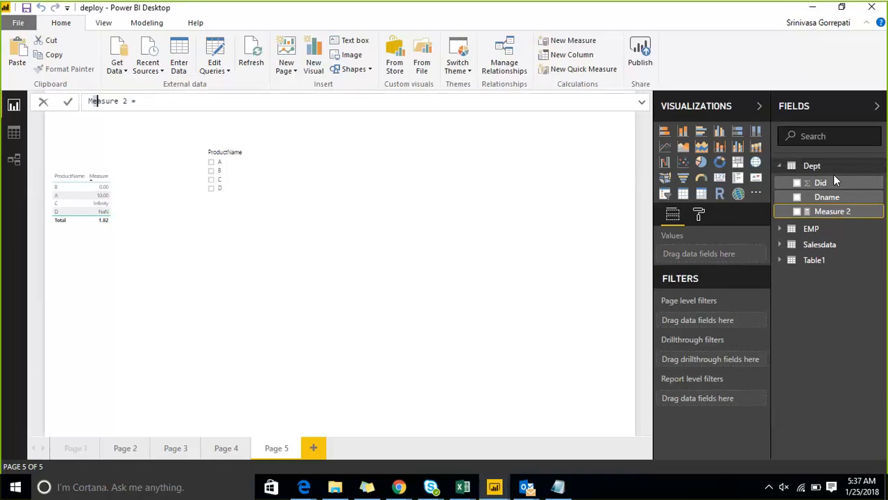
pyautogui.press('Right')
pyautogui.press('Right')
pyautogui.press('Right')
pyautogui.press('Right')
pyautogui.press('Right')
pyautogui.press('Right')
pyautogui.press('Right')
pyautogui.hotkey('shift', 'Home')
pyautogui.write('Dept')
pyautogui.write('_Cou')
pyautogui.write('nrt')
pyautogui.press('BackSpace')
pyautogui.press('BackSpace')
pyautogui.write('t = COUNT(')
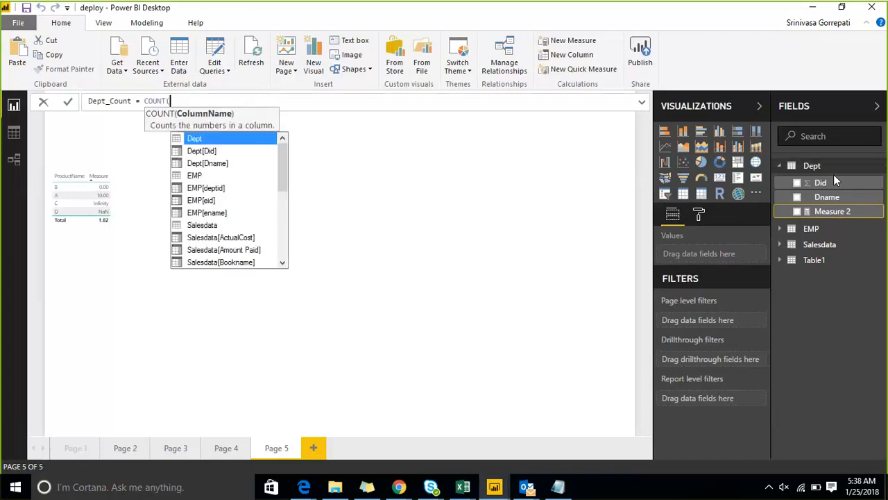
pyautogui.write('dep')
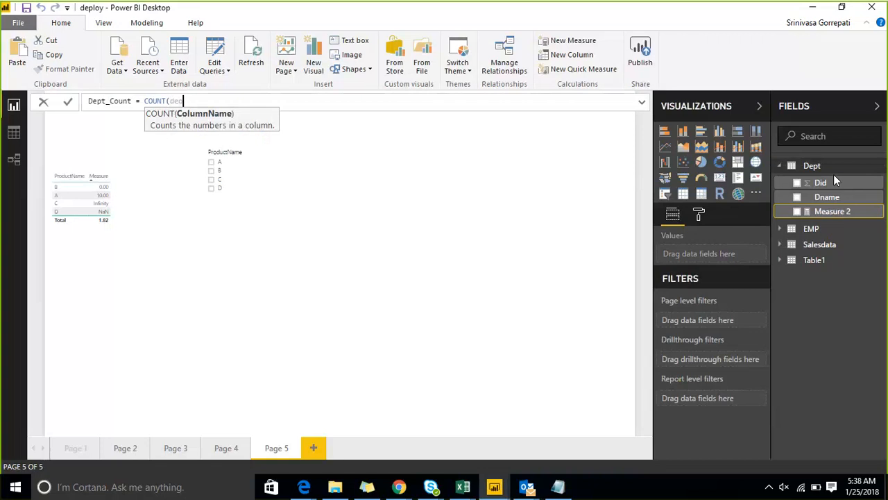
# Define Dept_Count as COUNT(Dept[Did]) and collapse the Dept table's fields.
pyautogui.press('BackSpace')
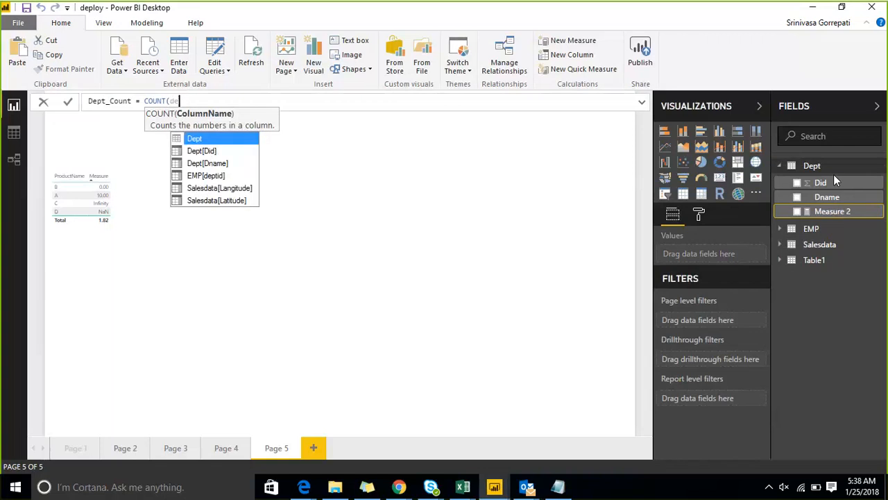
pyautogui.press('Down')
pyautogui.press('Tab')
pyautogui.write(')')
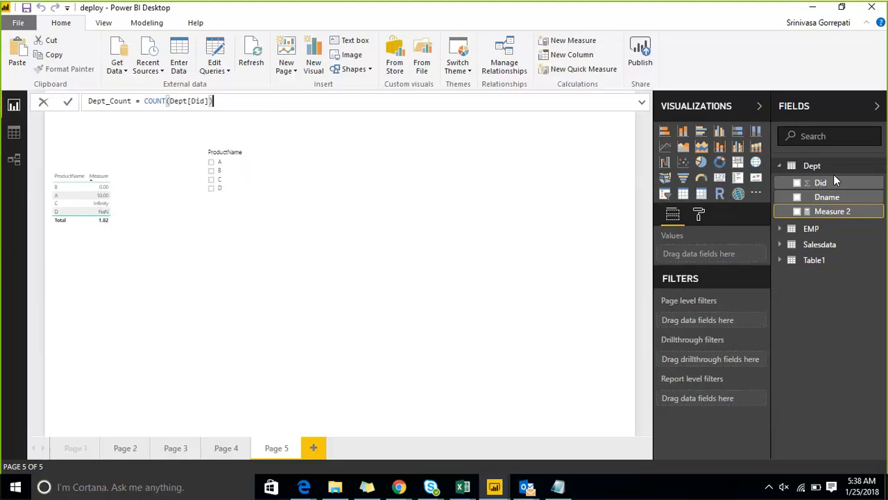
pyautogui.press('Return')
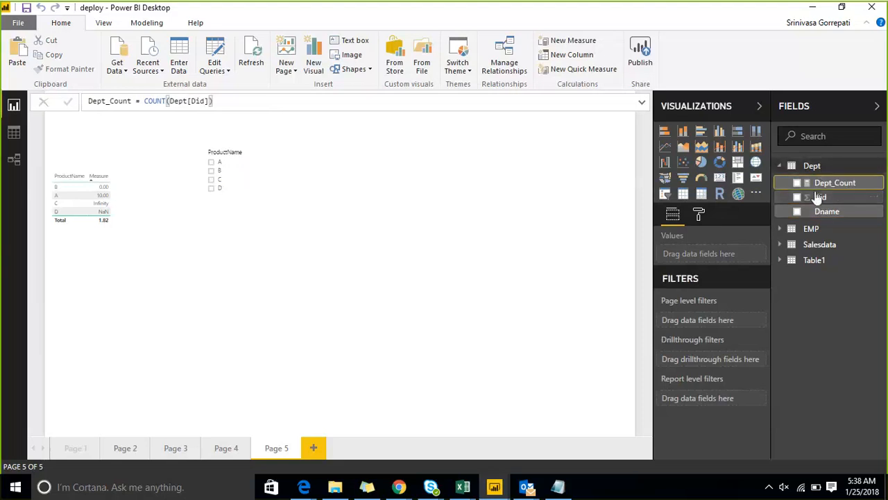
pyautogui.click(779, 165)
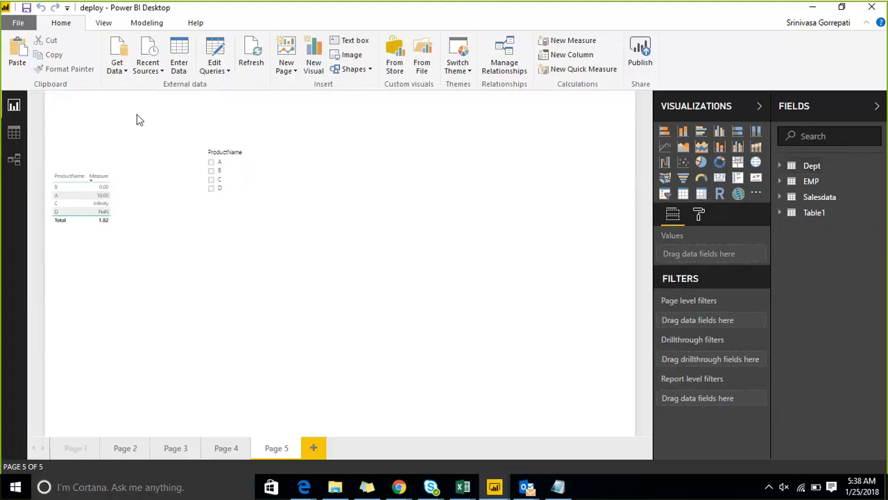
# Start a new manually entered table and name it MeasureTable.
pyautogui.click(179, 70)
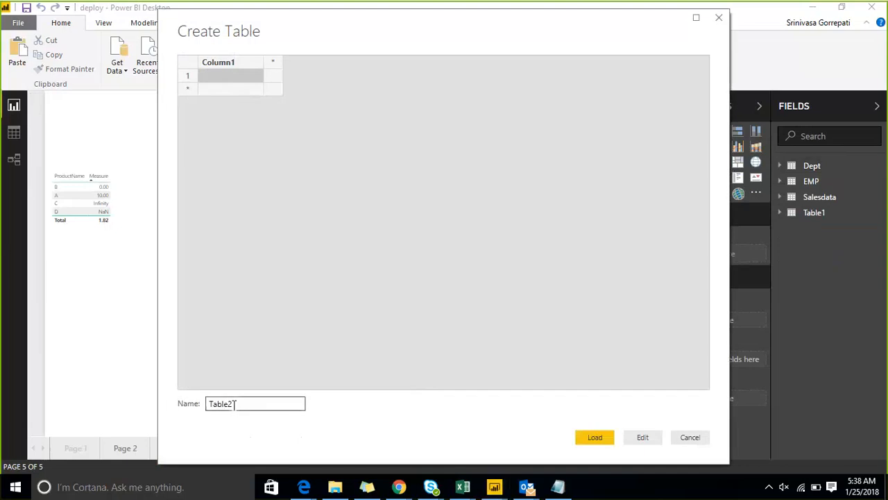
pyautogui.click(190, 402)
pyautogui.write('Mea')
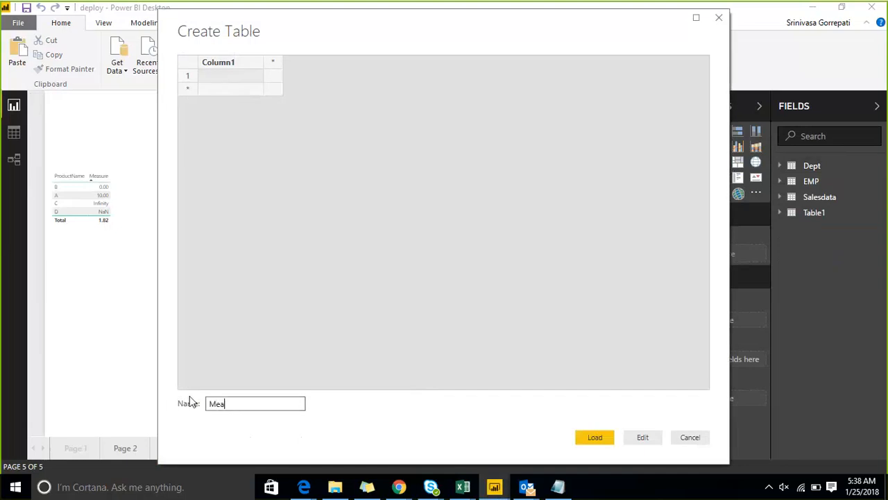
pyautogui.write('sureTable')
# Enter a in the first row of Column1 and load the table into the model.
pyautogui.doubleClick(212, 66)
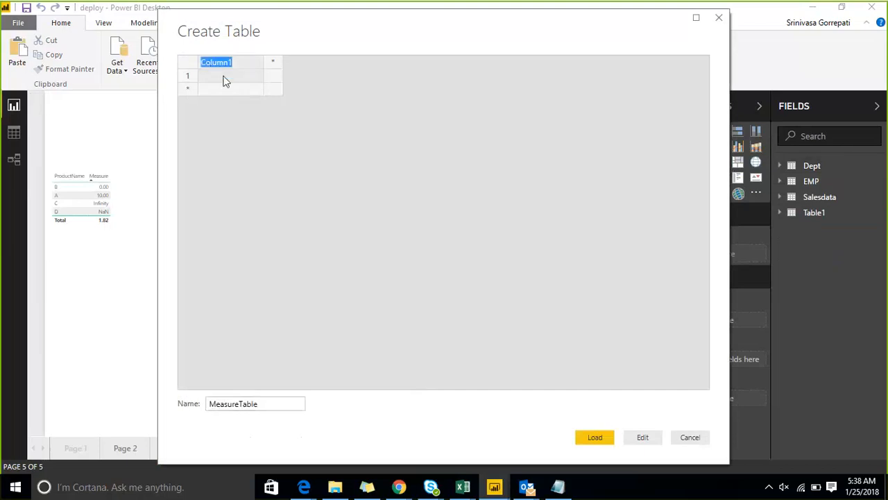
pyautogui.click(223, 82)
pyautogui.write('a')
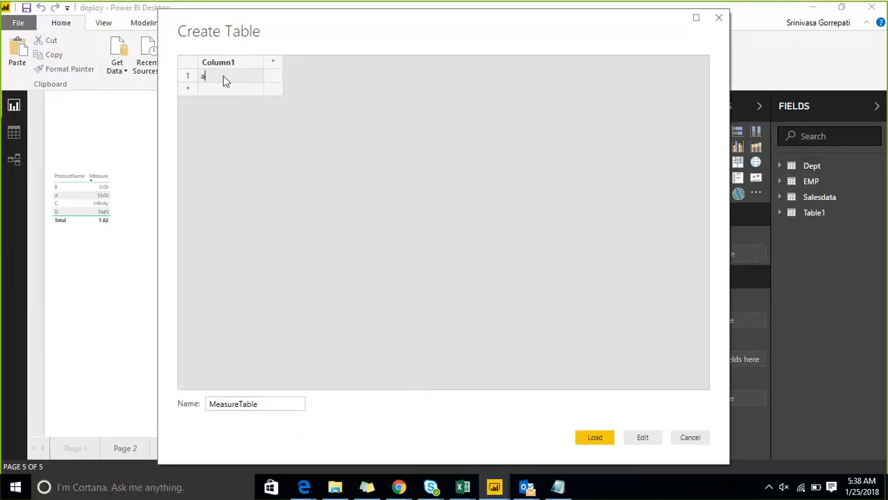
pyautogui.click(589, 438)
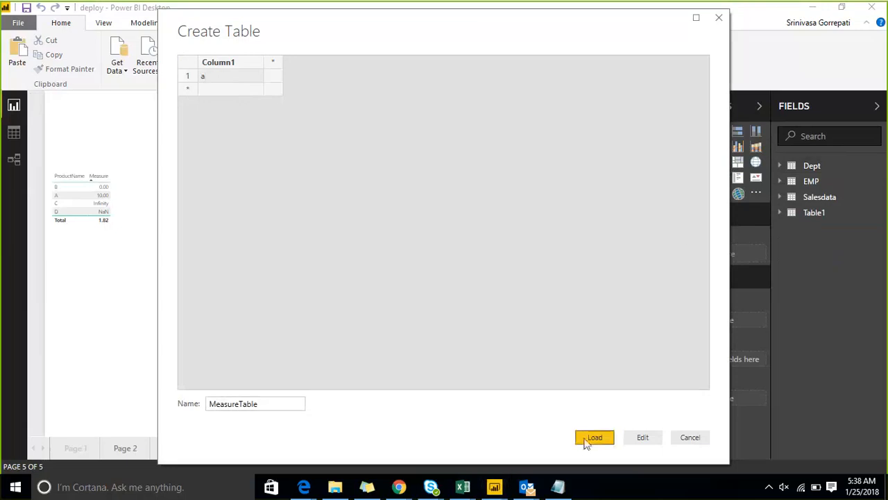
pyautogui.click(588, 438)
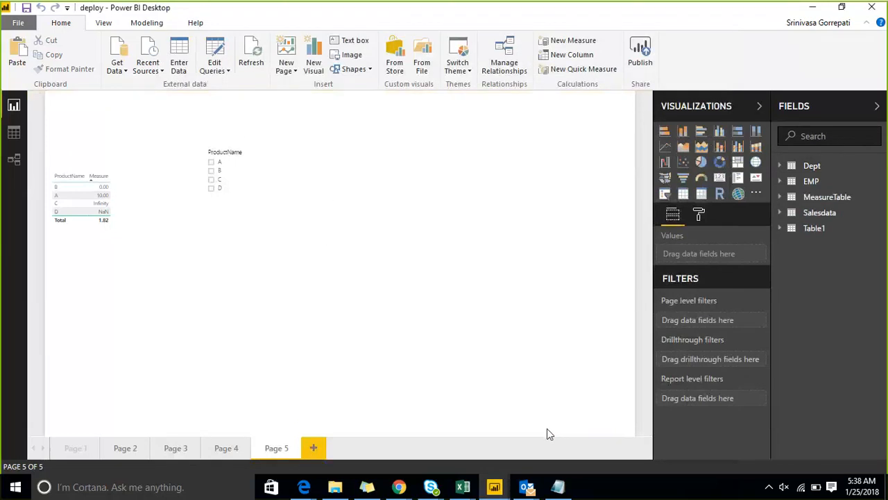
# Hide Column1 of MeasureTable and turn on the display of hidden fields.
pyautogui.click(782, 198)
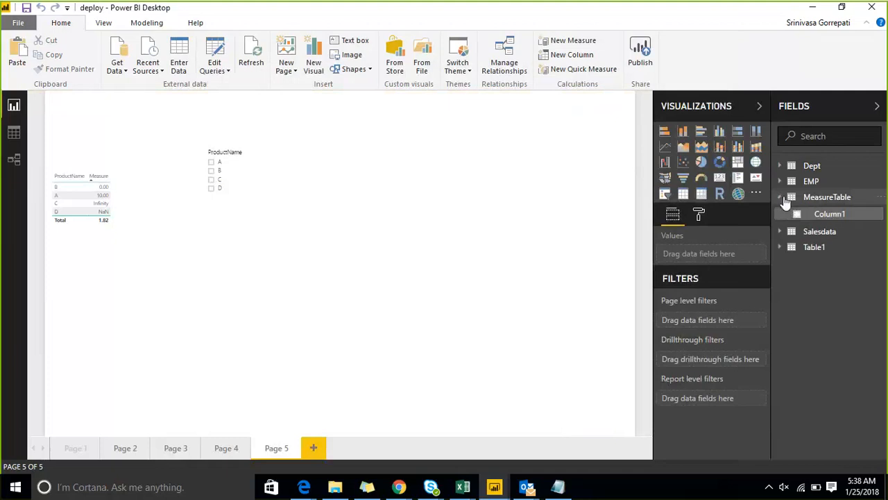
pyautogui.rightClick(874, 213)
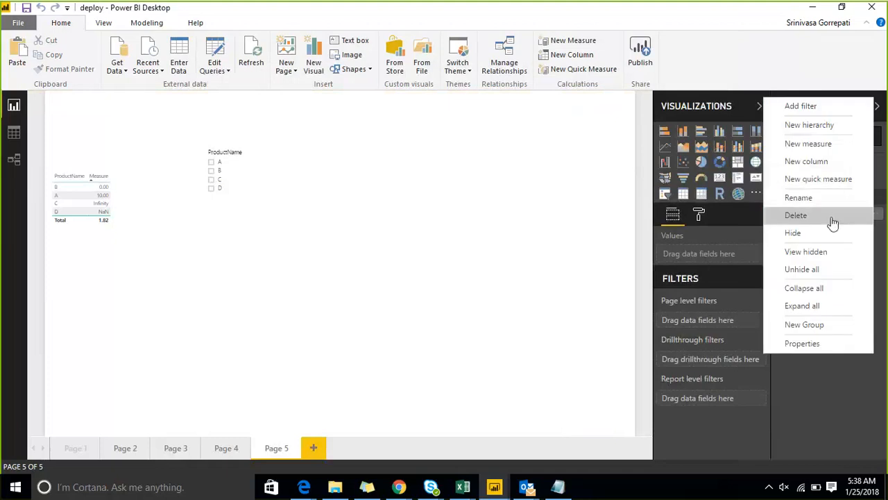
pyautogui.click(792, 233)
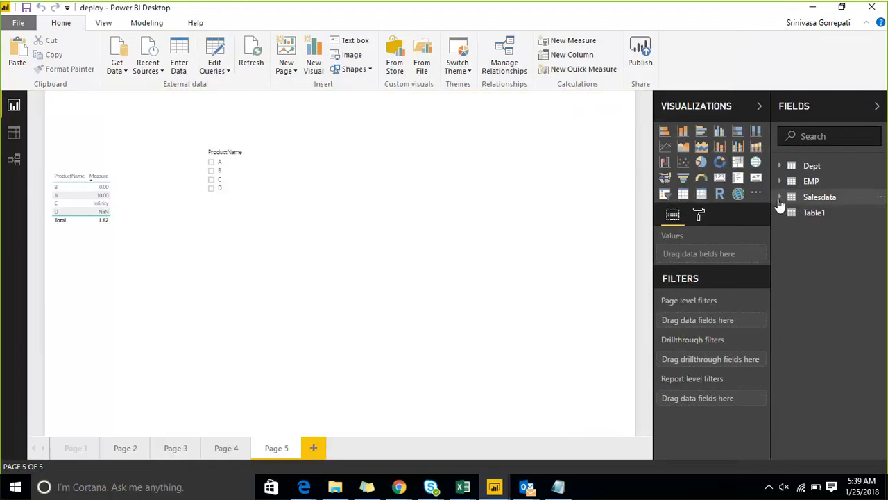
pyautogui.click(879, 197)
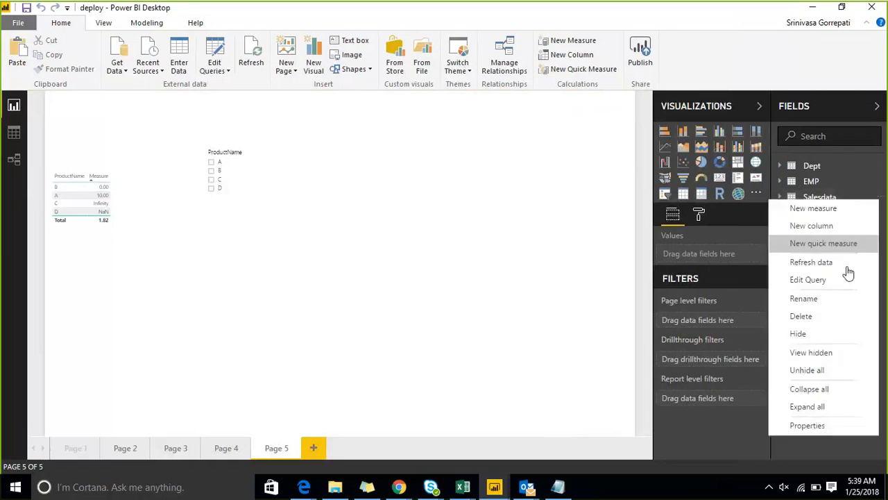
pyautogui.click(848, 354)
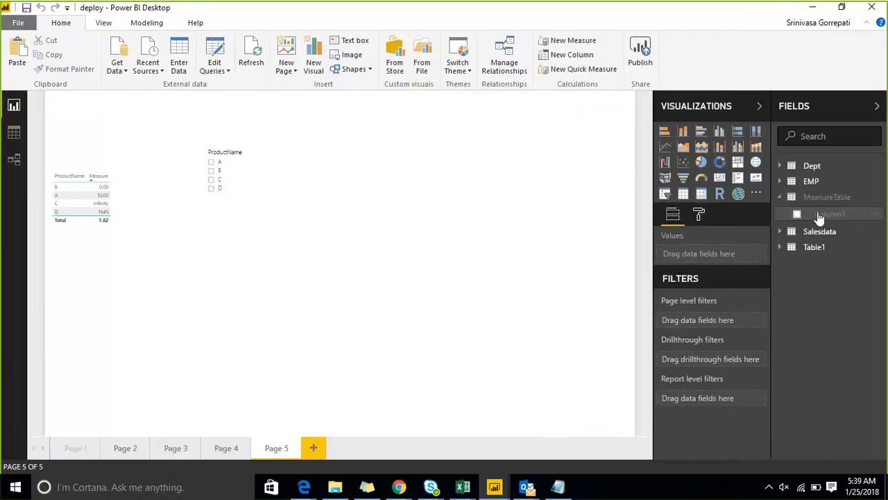
# Unhide Column1 of MeasureTable, and hide it again.
pyautogui.click(875, 219)
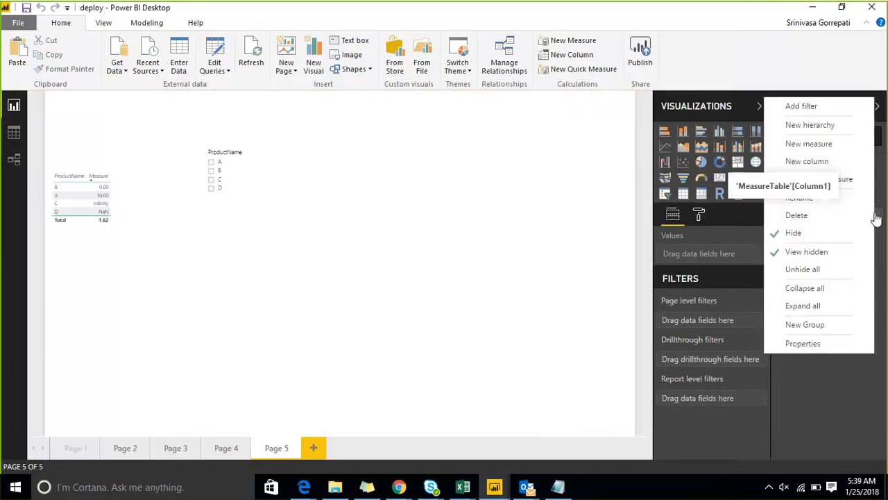
pyautogui.click(778, 236)
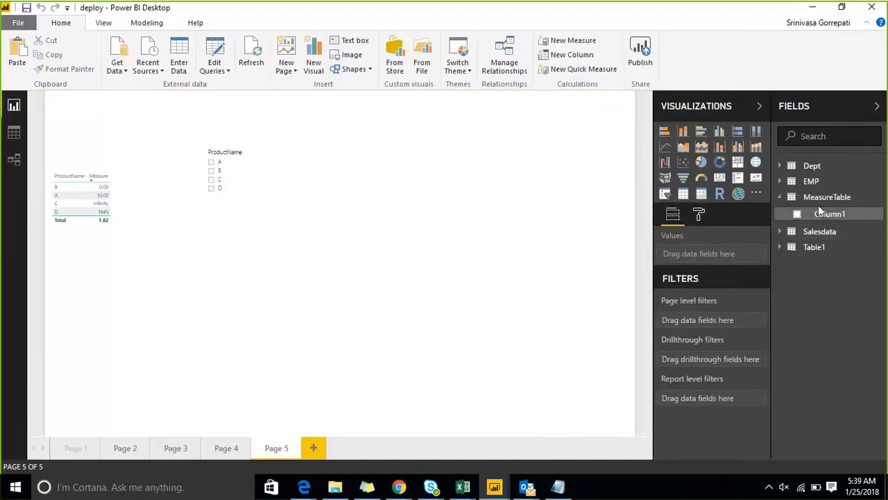
pyautogui.click(878, 219)
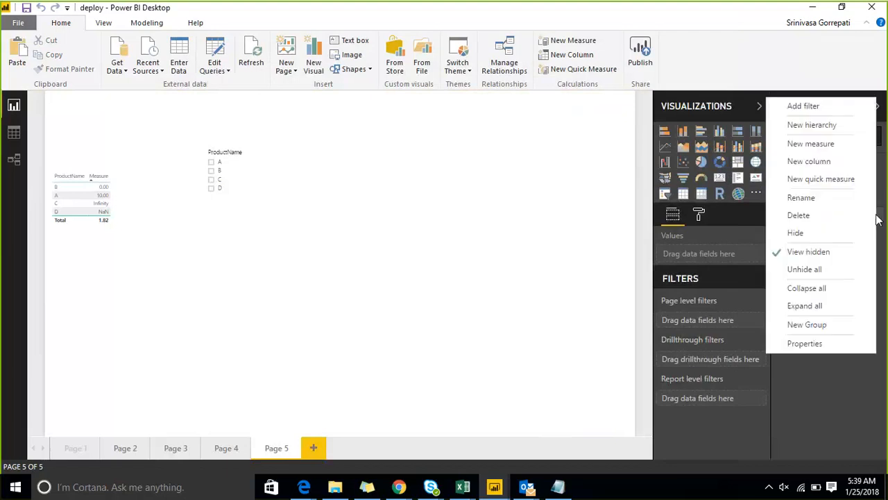
pyautogui.click(845, 232)
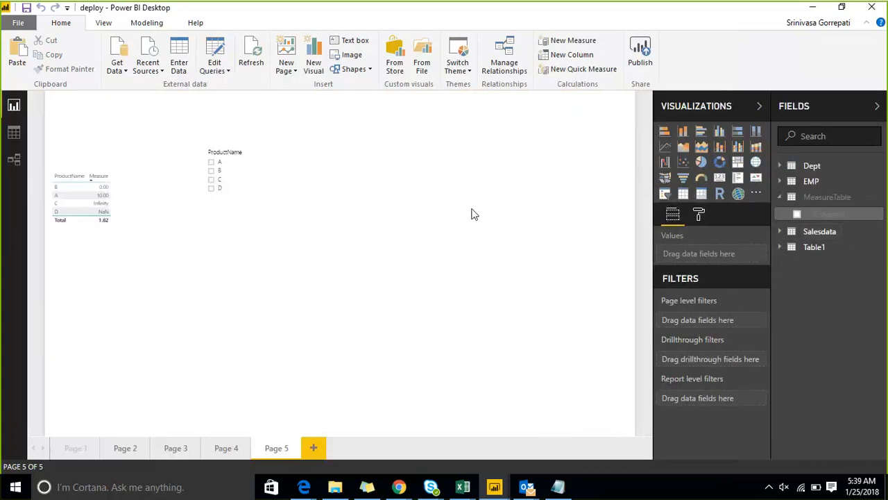
# Change the home table of the Dept_Count measure from Dept to MeasureTable.
pyautogui.click(779, 166)
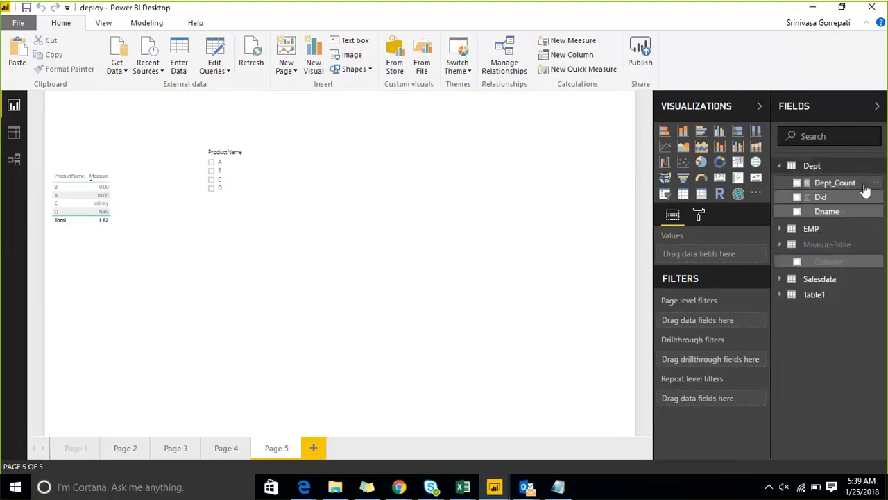
pyautogui.click(875, 184)
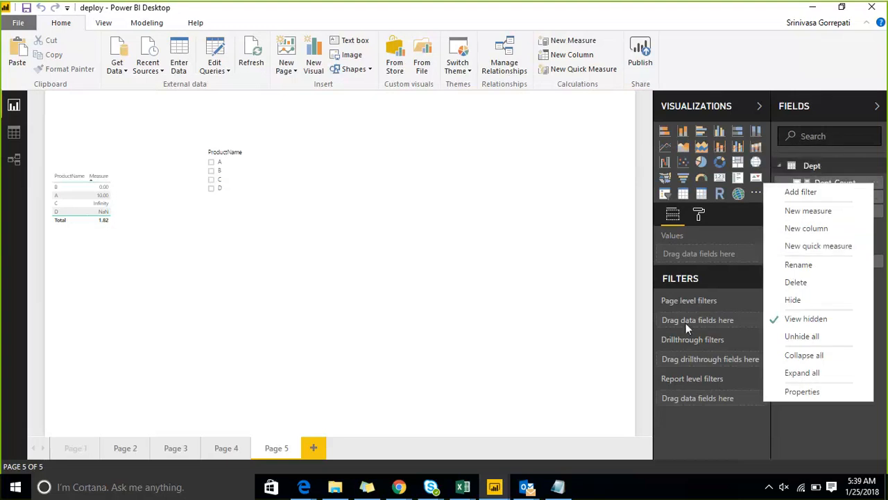
pyautogui.click(606, 300)
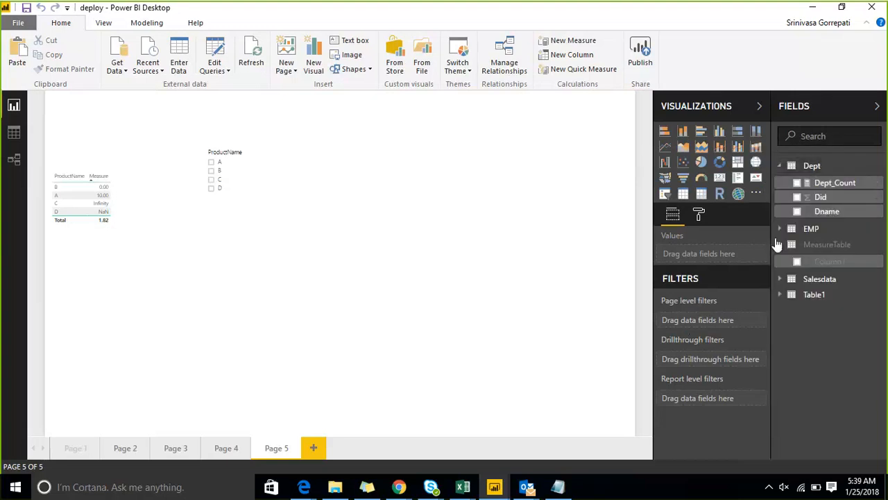
pyautogui.click(825, 189)
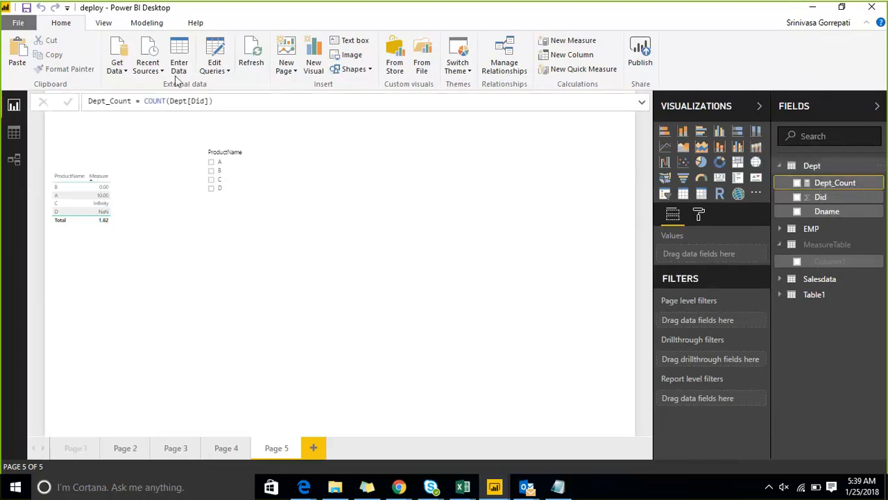
pyautogui.click(146, 23)
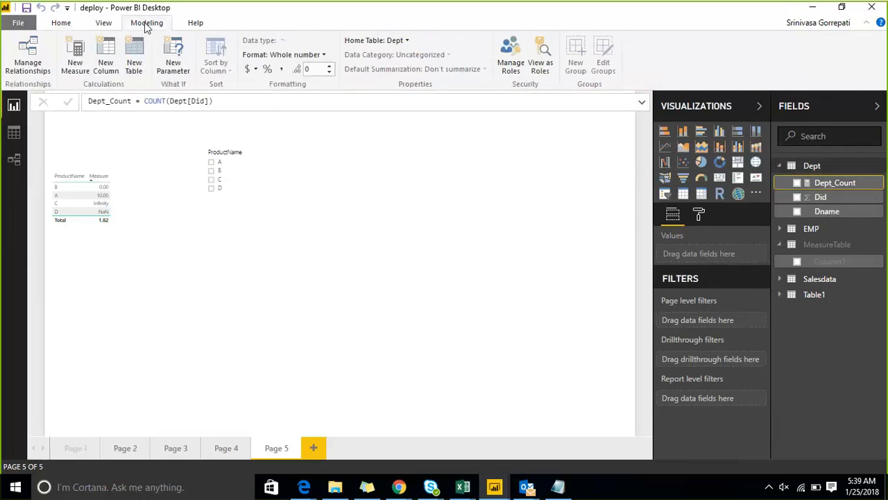
pyautogui.click(408, 41)
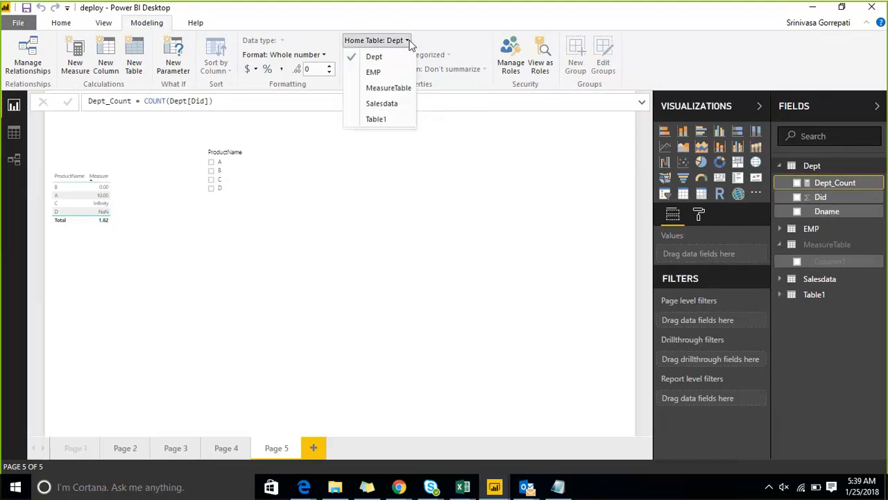
pyautogui.click(390, 88)
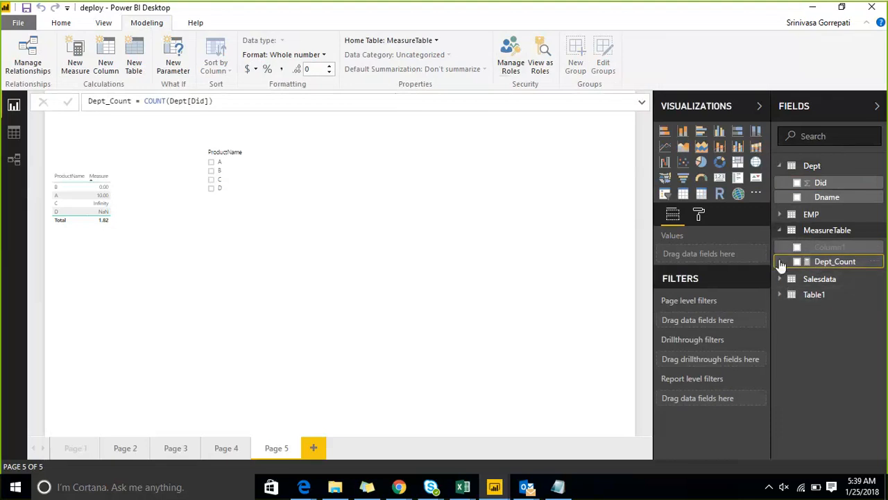
# Expand Table1 and move its Measure to MeasureTable by changing its home table.
pyautogui.click(780, 295)
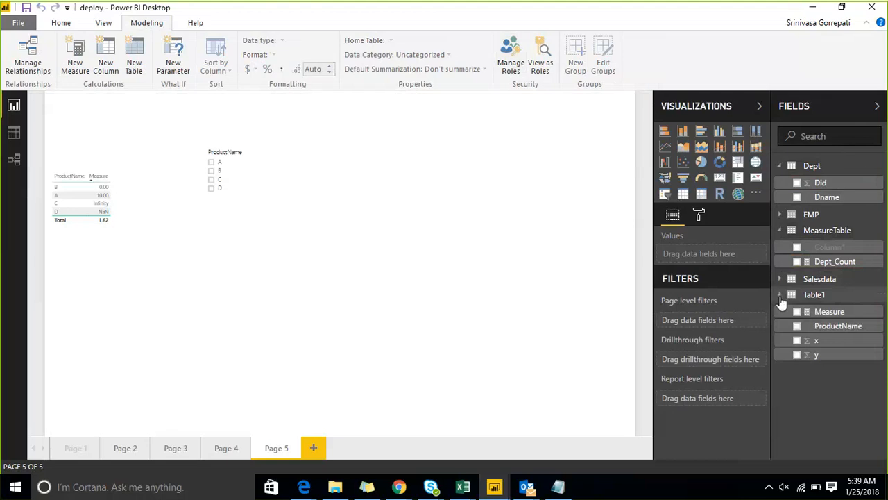
pyautogui.click(825, 312)
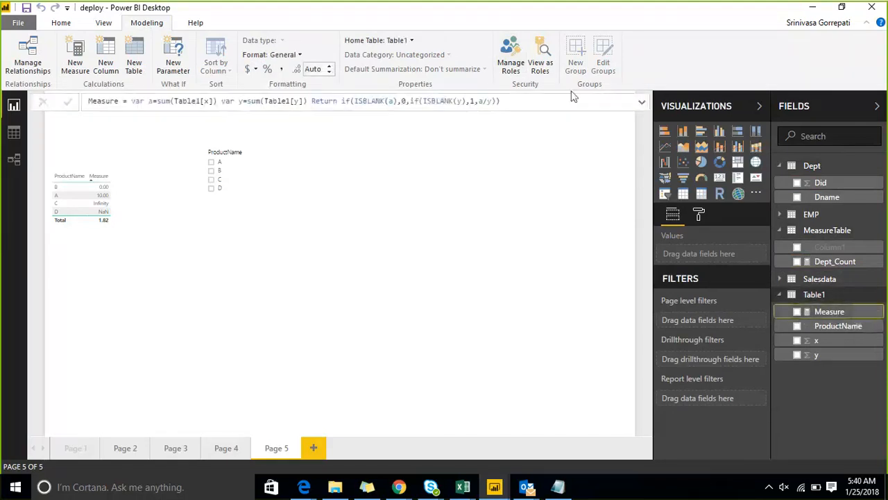
pyautogui.click(396, 40)
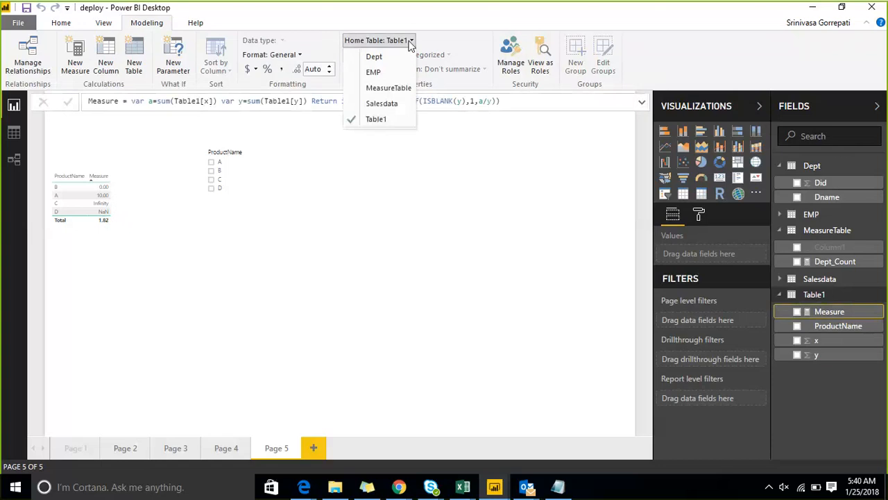
pyautogui.click(402, 88)
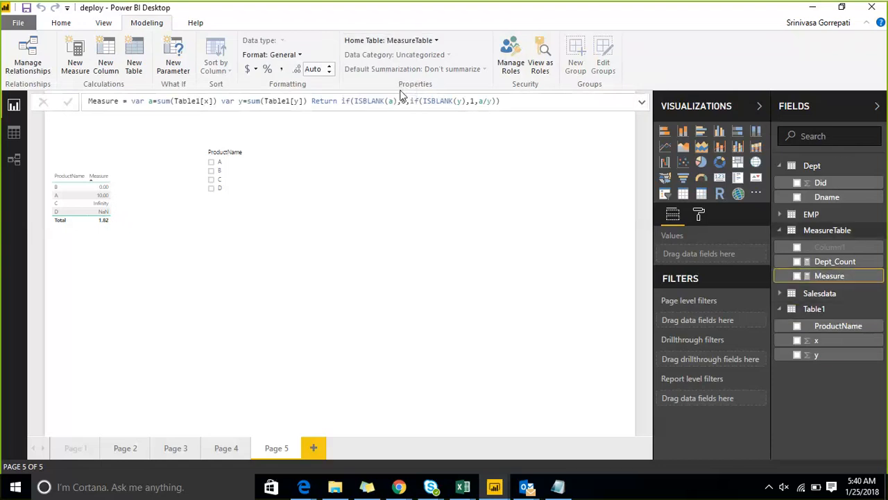
# Refresh the field list by closing and reopening it, and minimize the visualization options.
pyautogui.click(841, 112)
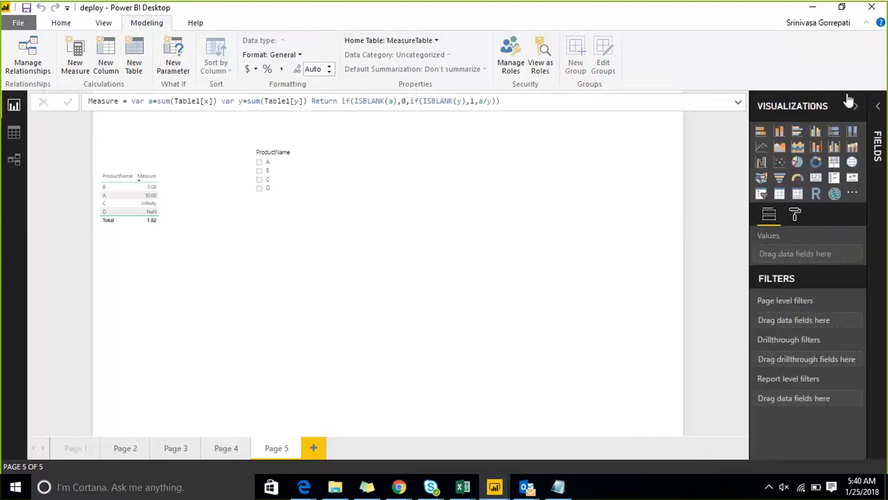
pyautogui.click(851, 102)
pyautogui.click(877, 110)
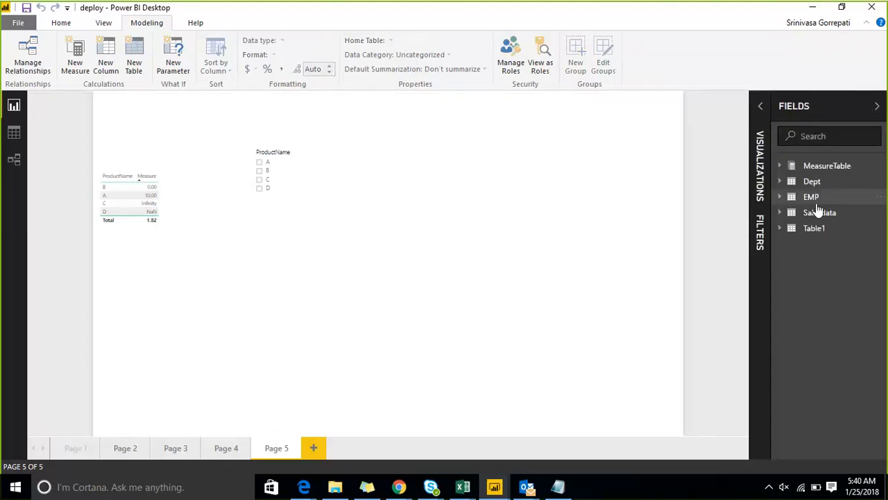
pyautogui.click(694, 10)
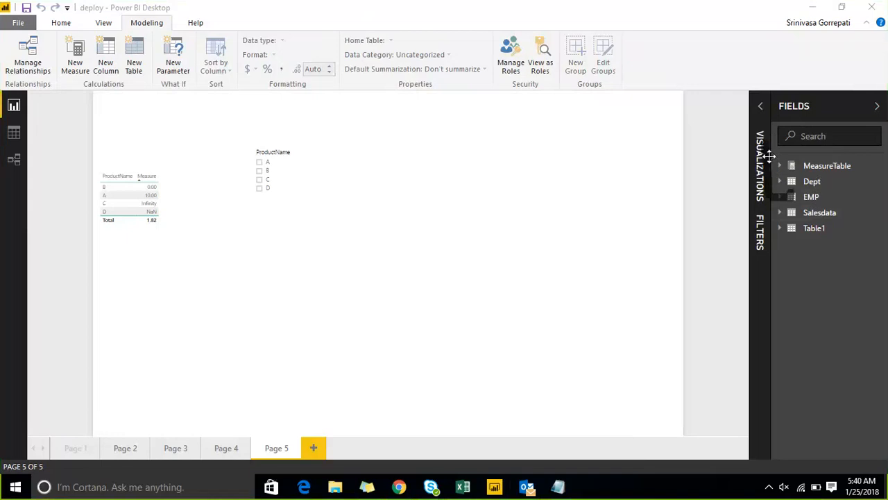
pyautogui.moveTo(780, 141)
pyautogui.mouseDown()
pyautogui.moveTo(785, 188)
pyautogui.moveTo(817, 186)
pyautogui.moveTo(867, 135)
pyautogui.moveTo(793, 135)
pyautogui.mouseUp()
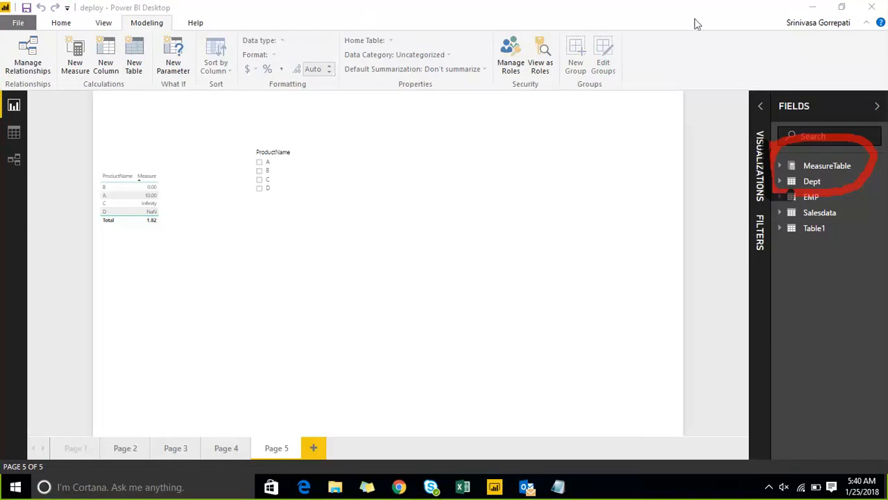
# Expand MeasureTable and Salesdata and examine the measures and columns each table contains.
pyautogui.click(780, 167)
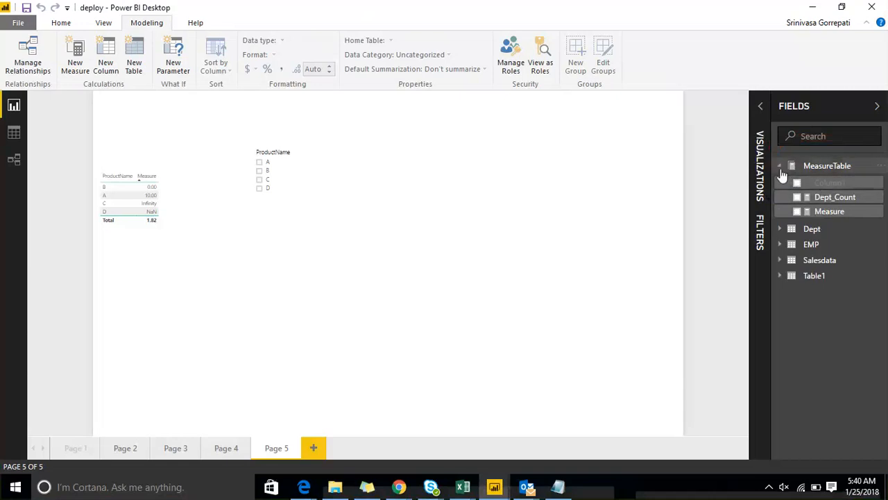
pyautogui.click(781, 168)
pyautogui.click(781, 169)
pyautogui.click(779, 262)
pyautogui.scroll(-1, 807, 277)
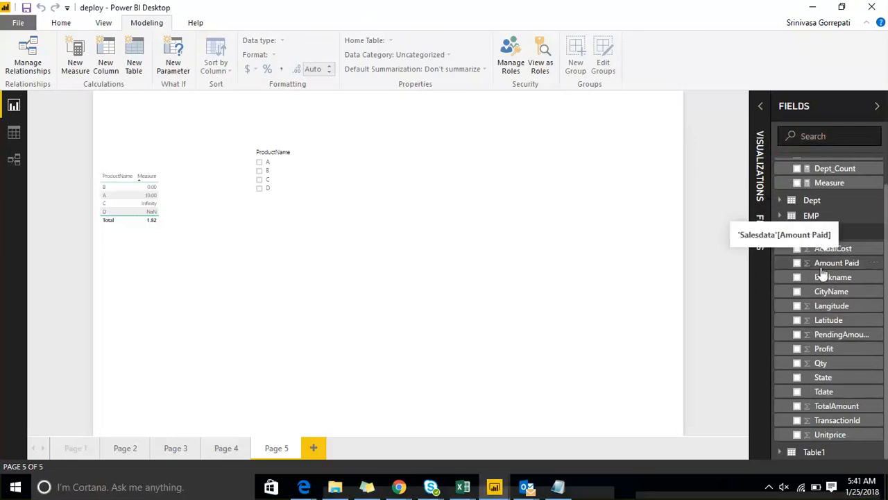
pyautogui.scroll(-1, 860, 288)
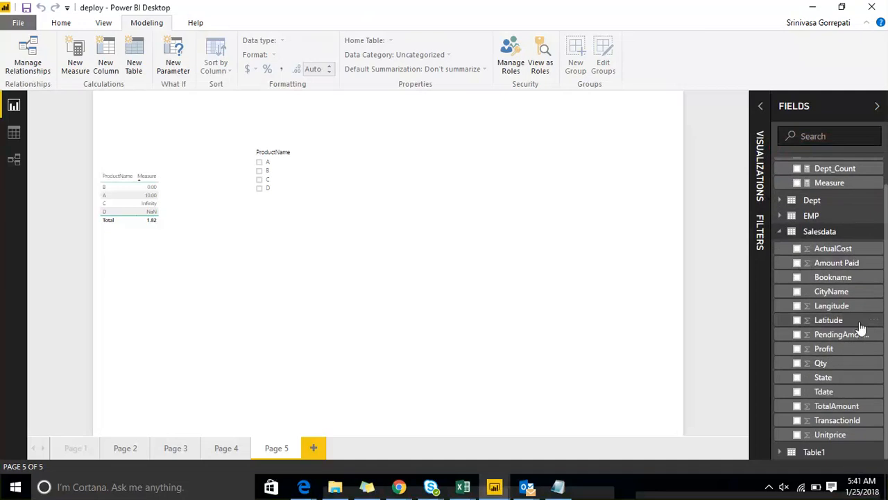
pyautogui.scroll(1, 853, 284)
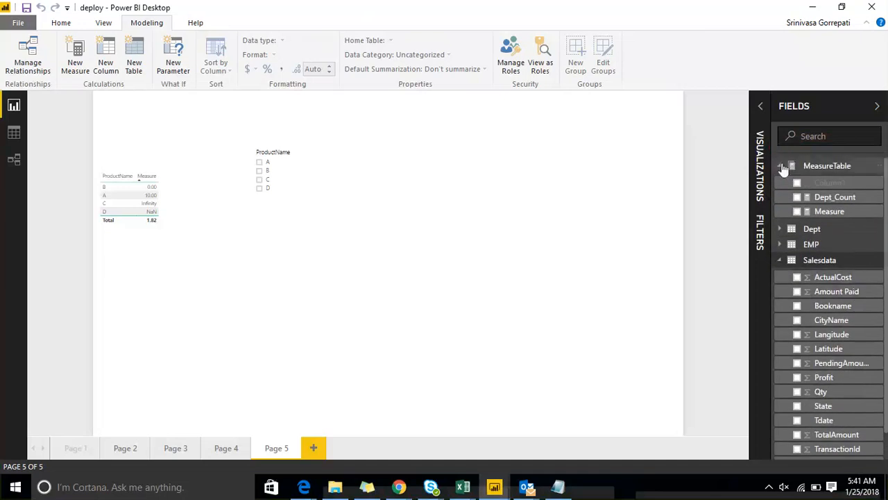
pyautogui.click(780, 167)
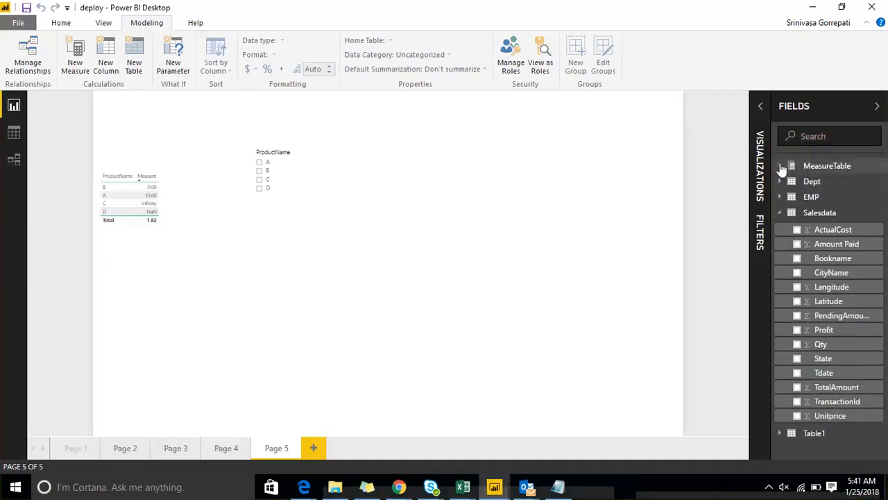
pyautogui.click(780, 166)
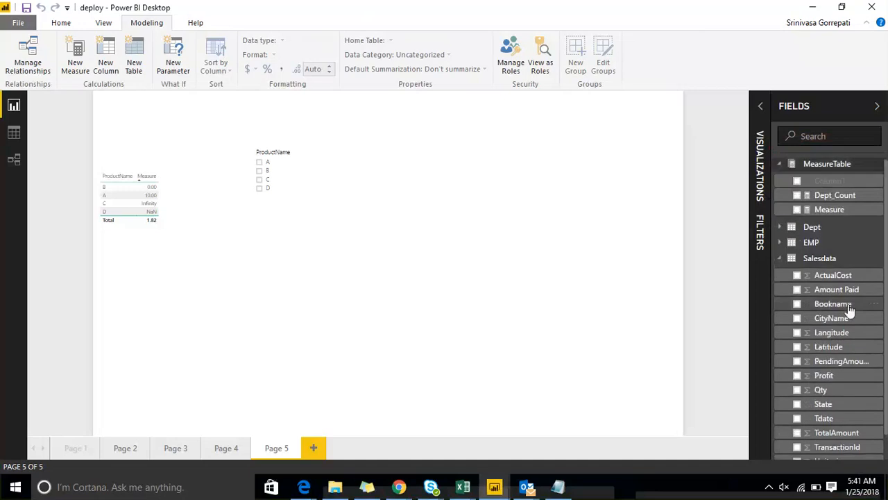
pyautogui.scroll(-1, 805, 278)
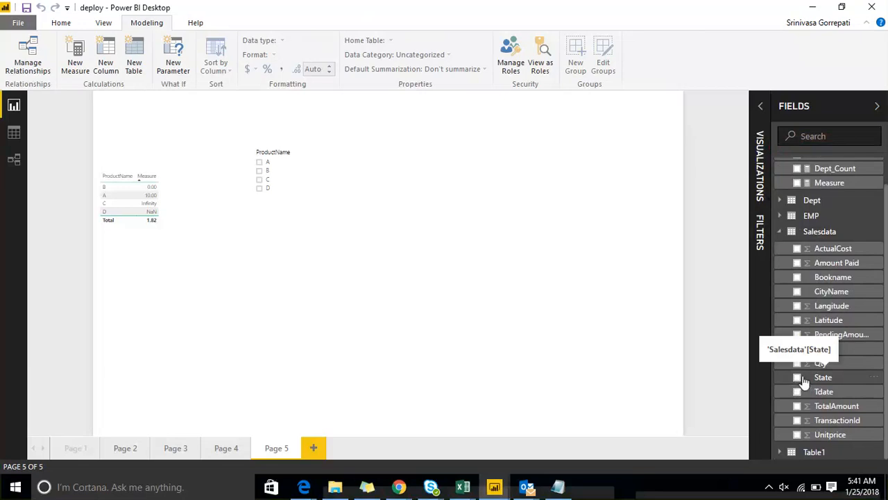
pyautogui.scroll(1, 847, 278)
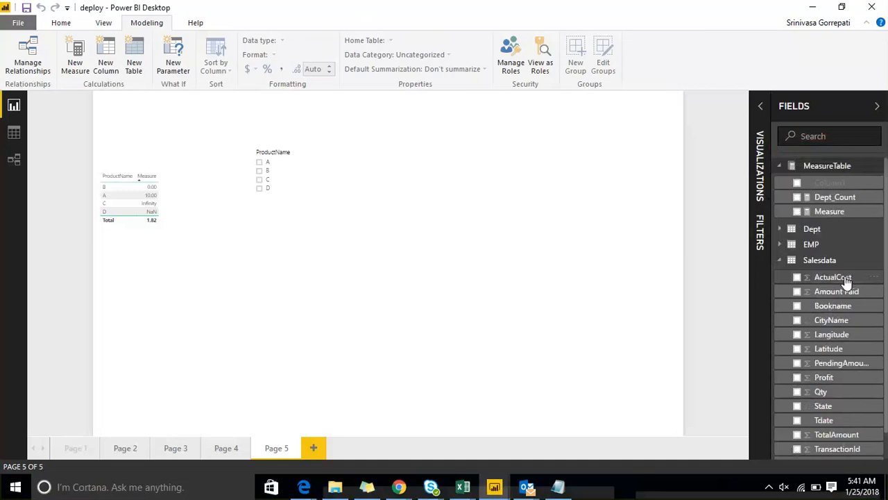
# Collapse Salesdata, check the contents of MeasureTable once more, and collapse it.
pyautogui.click(781, 261)
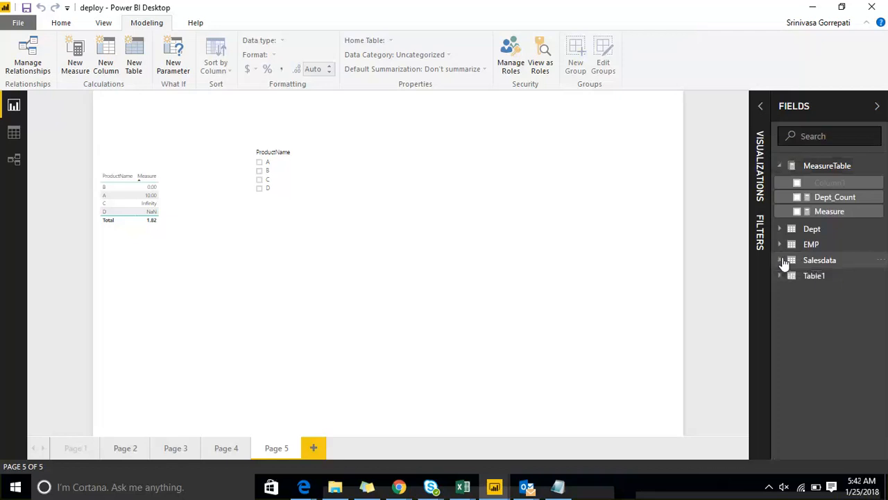
pyautogui.click(779, 167)
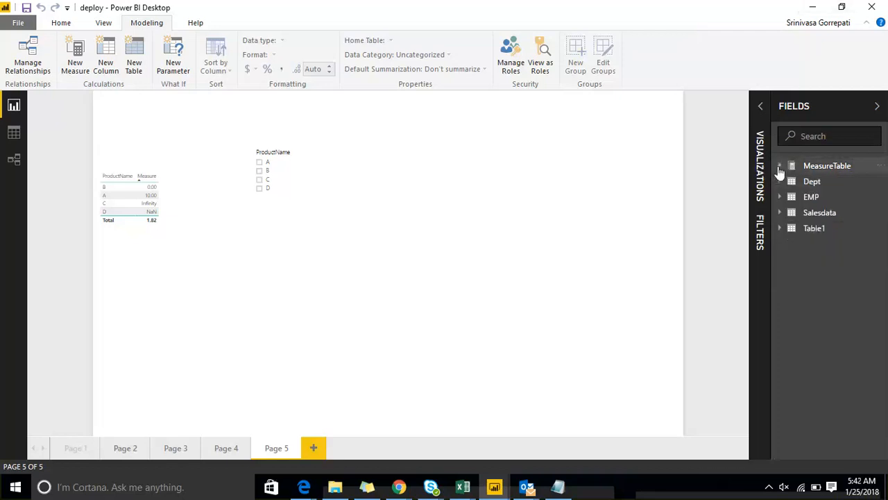
pyautogui.click(779, 167)
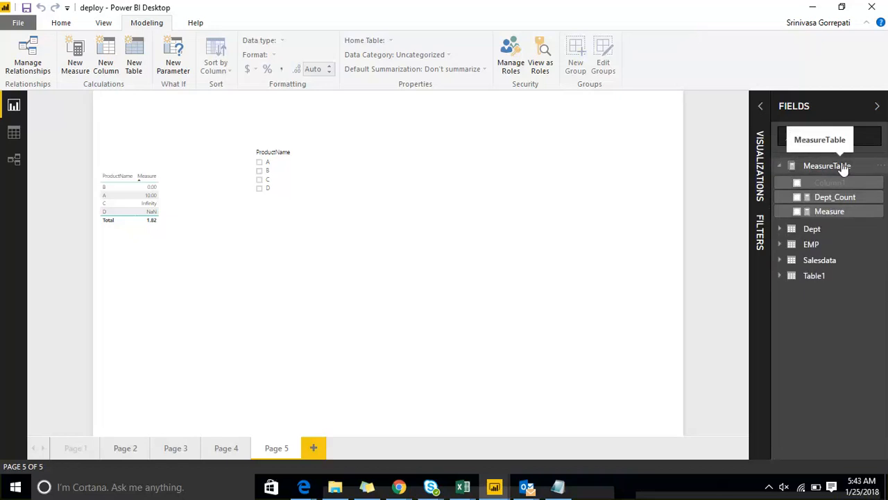
pyautogui.click(781, 168)
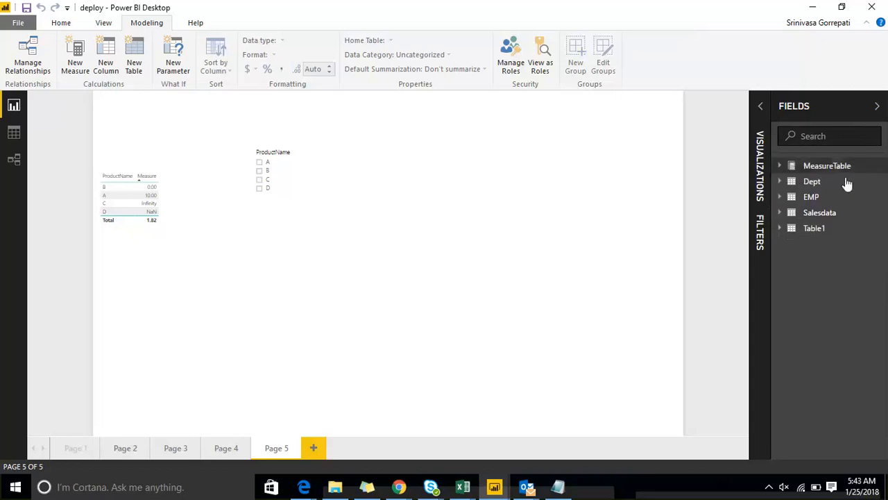
# Expand Salesdata and add a new measure to it with the formula SUM(Salesdata[Profit]).
pyautogui.click(783, 217)
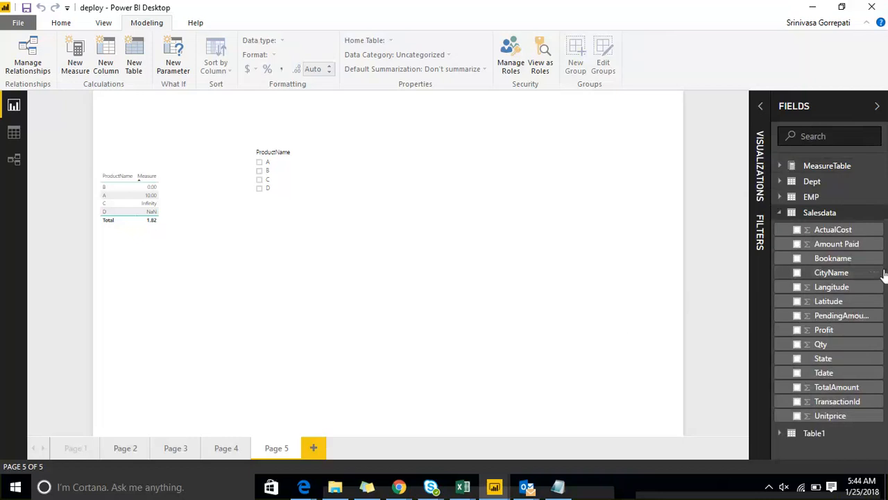
pyautogui.click(880, 214)
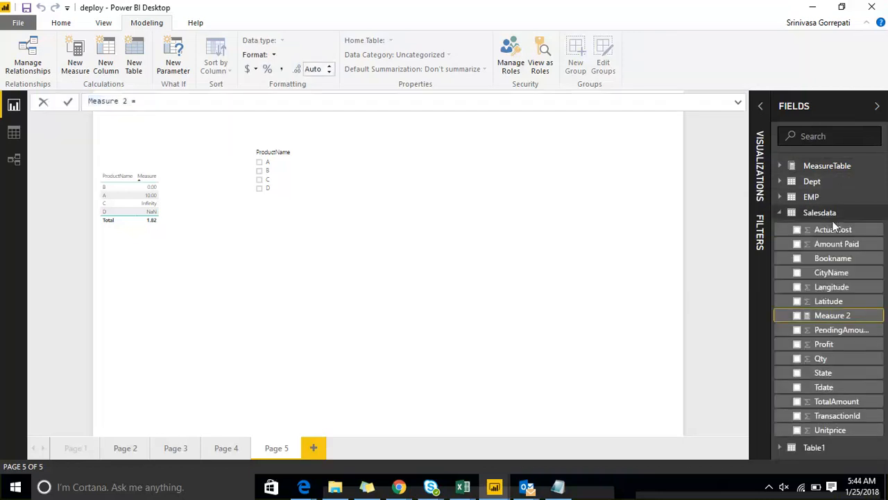
pyautogui.write('SUM(')
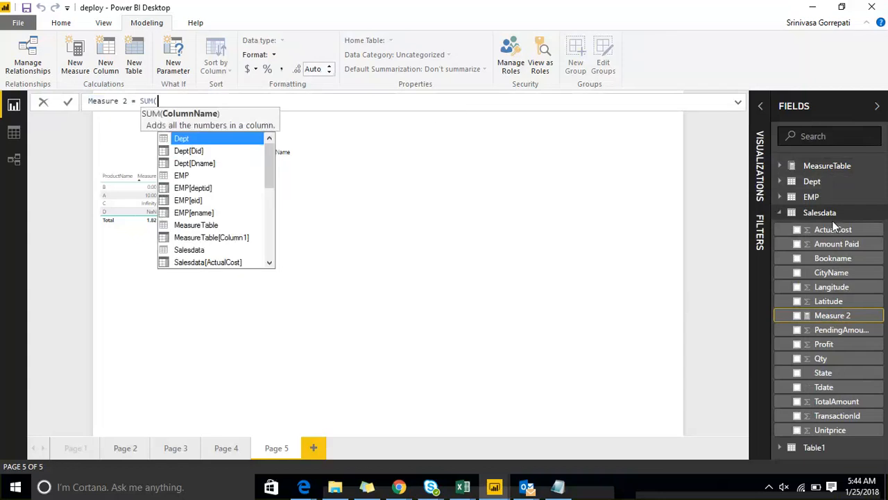
pyautogui.write('pro')
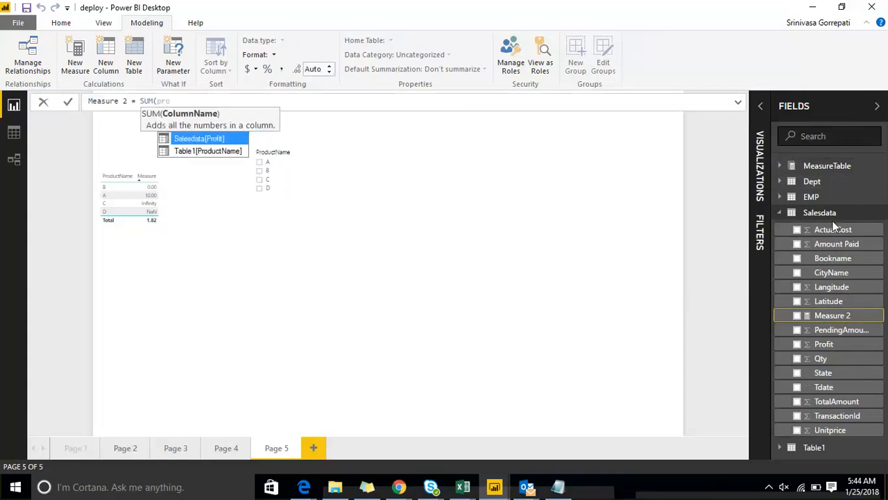
pyautogui.press('Tab')
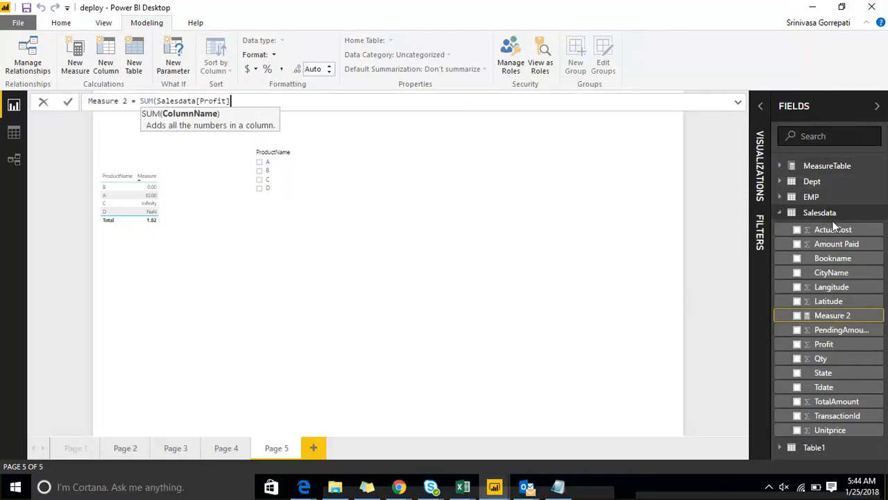
pyautogui.write(')')
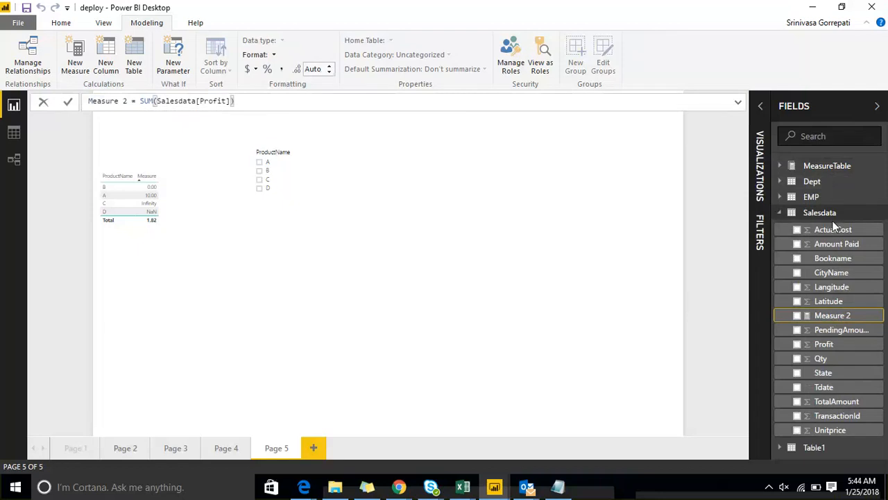
# Rename the new Profit sum measure to M_measure in its formula and commit it.
pyautogui.press('Left')
pyautogui.press('Left')
pyautogui.press('Left')
pyautogui.press('Left')
pyautogui.press('Left')
pyautogui.press('Left')
pyautogui.press('Left')
pyautogui.press('Left')
pyautogui.press('Left')
pyautogui.press('Left')
pyautogui.press('Left')
pyautogui.press('Left')
pyautogui.press('Left')
pyautogui.press('Left')
pyautogui.press('Left')
pyautogui.press('Left')
pyautogui.press('Left')
pyautogui.press('Left')
pyautogui.press('Left')
pyautogui.press('Left')
pyautogui.press('Left')
pyautogui.press('Left')
pyautogui.press('Left')
pyautogui.press('Left')
pyautogui.press('Left')
pyautogui.hotkey('shift', 'Home')
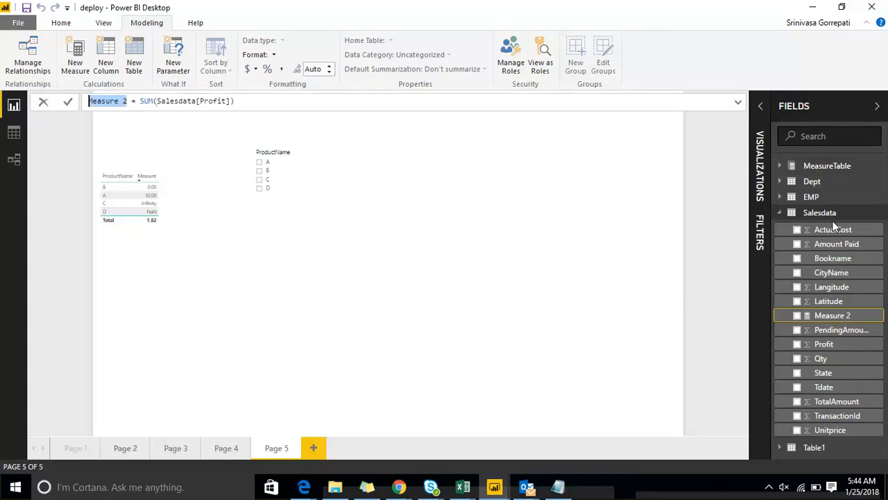
pyautogui.write('M')
pyautogui.write('_measu')
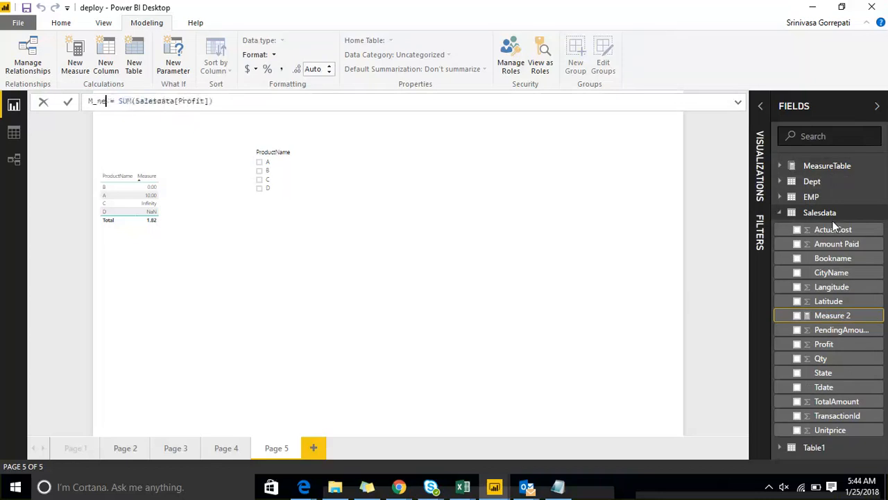
pyautogui.write('re')
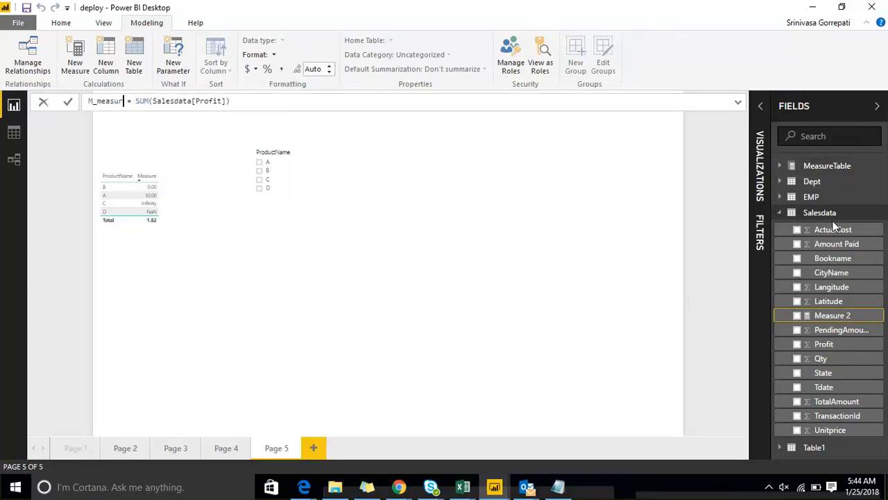
pyautogui.press('Right')
pyautogui.press('Right')
pyautogui.press('Right')
pyautogui.press('Right')
pyautogui.press('Right')
pyautogui.press('Right')
pyautogui.press('Right')
pyautogui.press('Right')
pyautogui.press('Right')
pyautogui.press('Right')
pyautogui.press('Right')
pyautogui.press('Right')
pyautogui.press('Right')
pyautogui.press('Right')
pyautogui.press('Right')
pyautogui.press('Right')
pyautogui.press('Right')
pyautogui.press('Right')
pyautogui.press('Right')
pyautogui.press('Right')
pyautogui.press('Right')
pyautogui.press('Right')
pyautogui.press('Right')
pyautogui.press('Right')
pyautogui.press('Right')
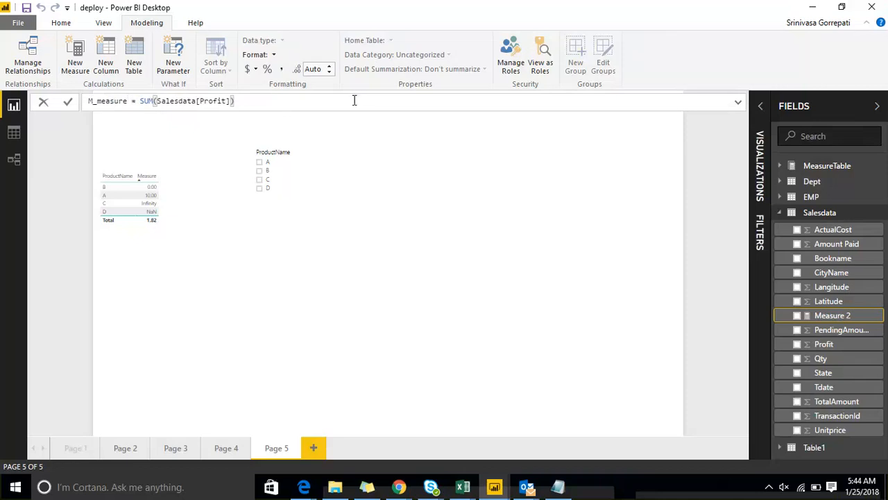
pyautogui.press('Return')
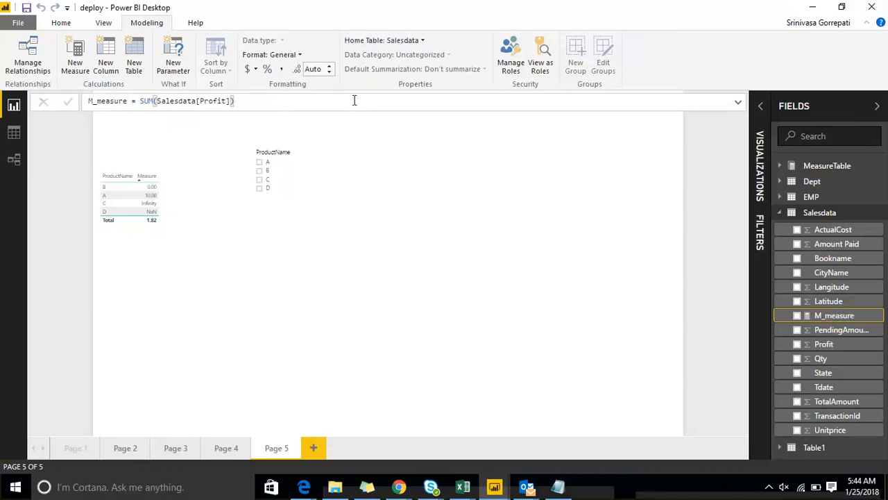
# Change the home table of M_measure from Salesdata to Table1 and refresh the field list.
pyautogui.click(428, 42)
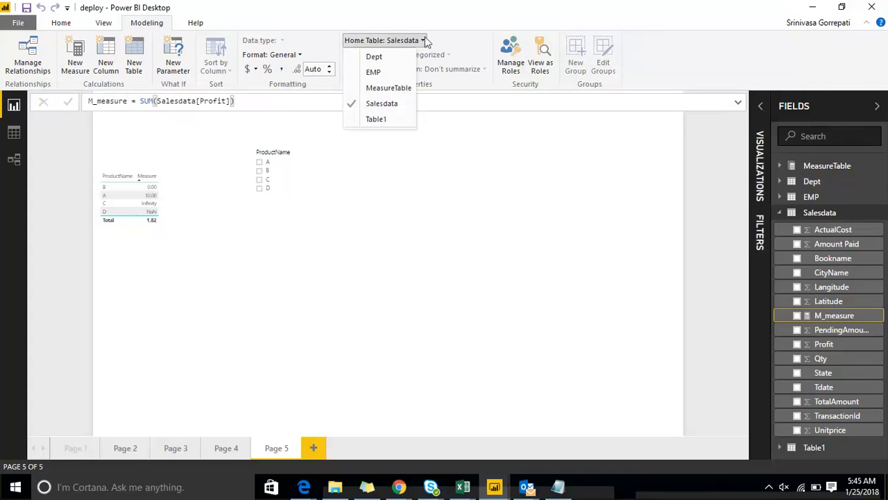
pyautogui.click(374, 122)
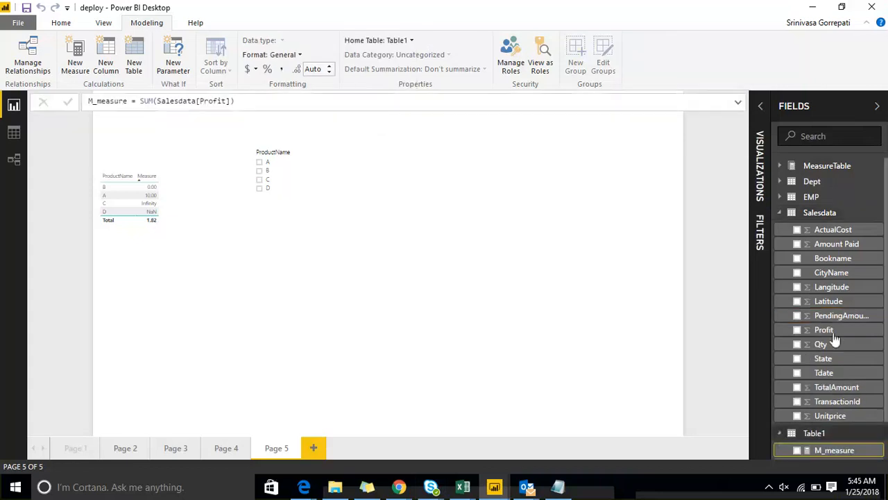
pyautogui.click(781, 167)
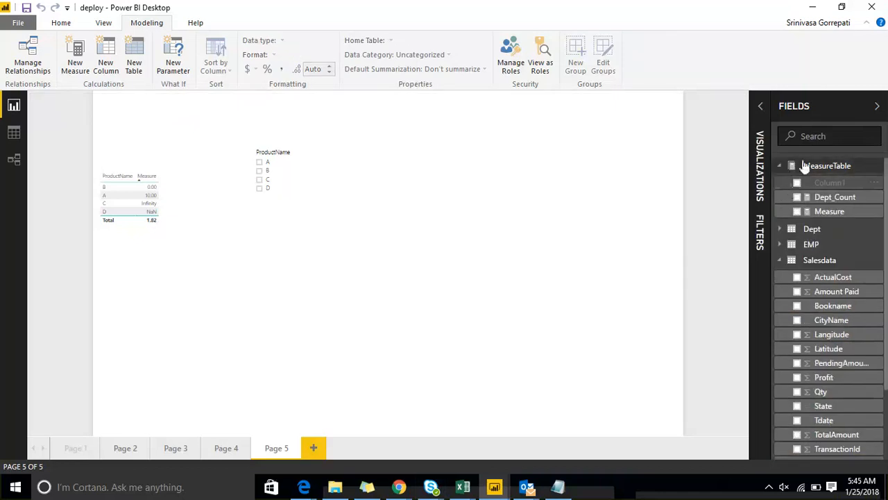
pyautogui.click(832, 104)
pyautogui.click(853, 101)
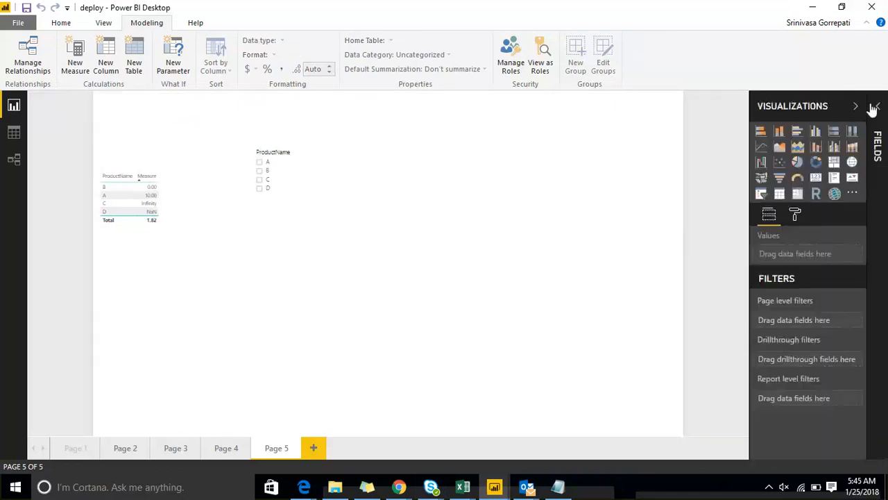
pyautogui.click(870, 109)
# Check MeasureTable, Salesdata and Table1 in the field list to locate the M_measure measure.
pyautogui.click(782, 168)
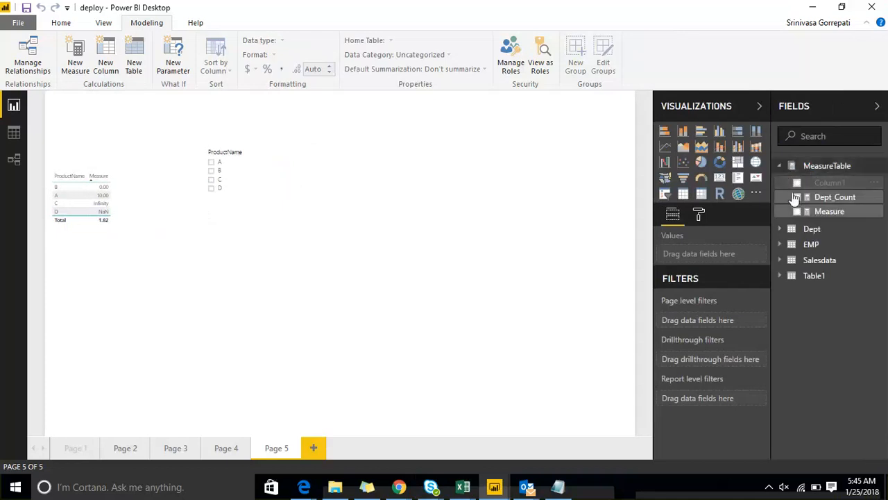
pyautogui.click(839, 215)
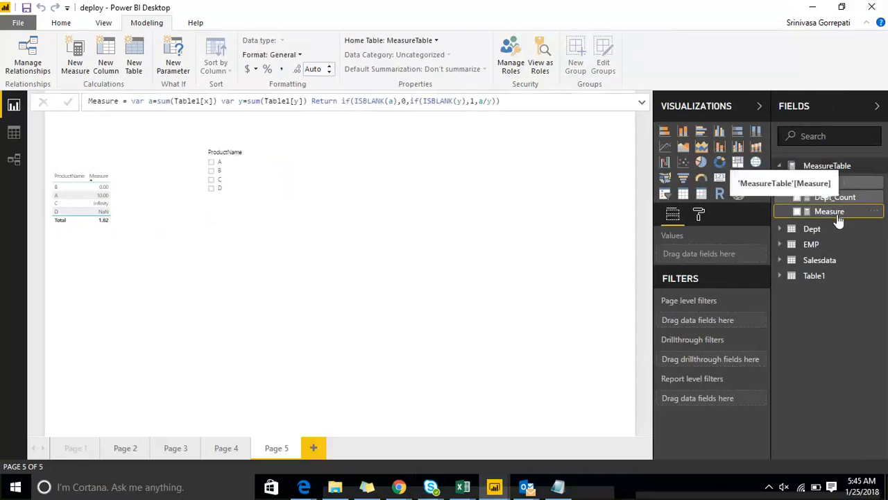
pyautogui.click(778, 261)
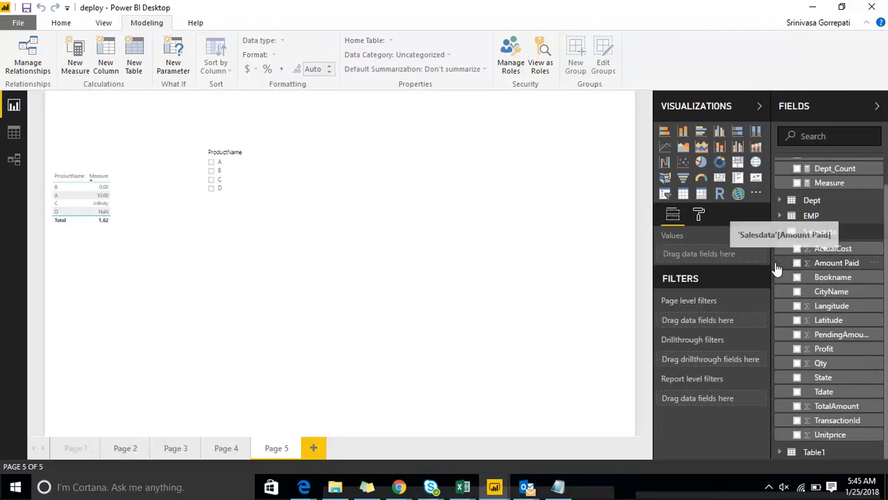
pyautogui.scroll(1, 776, 269)
pyautogui.scroll(-1, 832, 348)
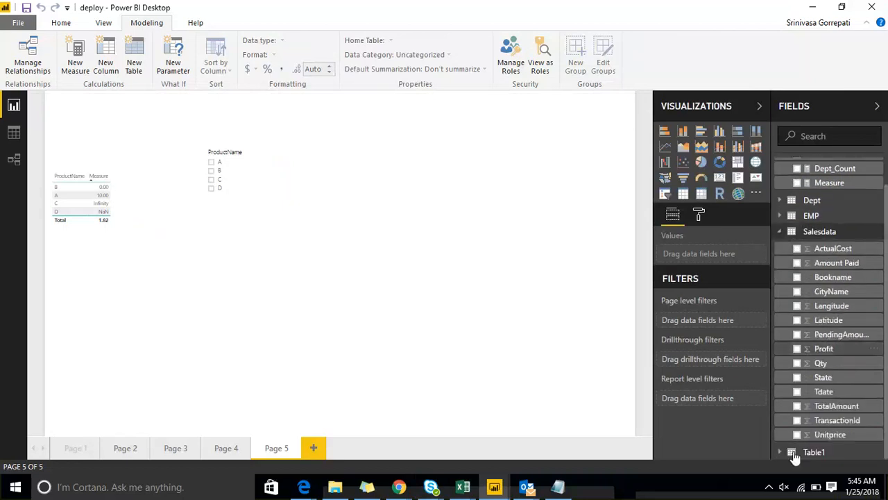
pyautogui.click(795, 456)
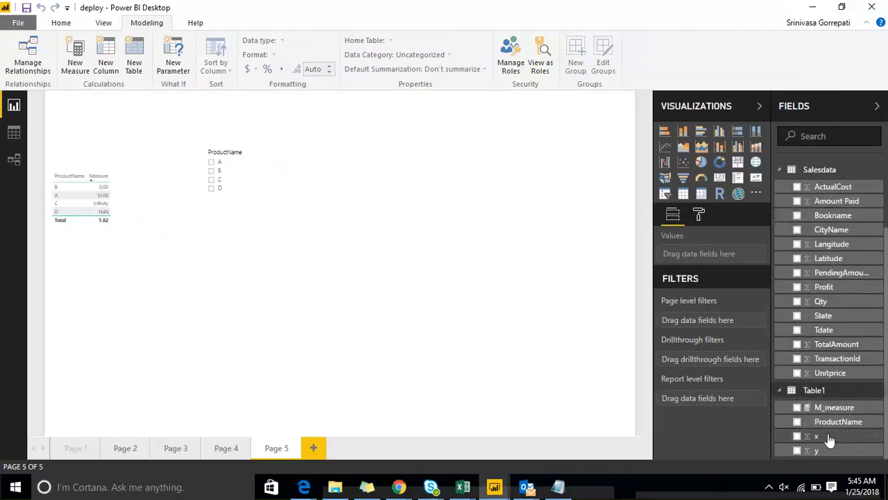
# Change the home table of M_measure to MeasureTable, then refresh the field list by collapsing and reopening it, leaving the visualizations pane collapsed.
pyautogui.click(829, 408)
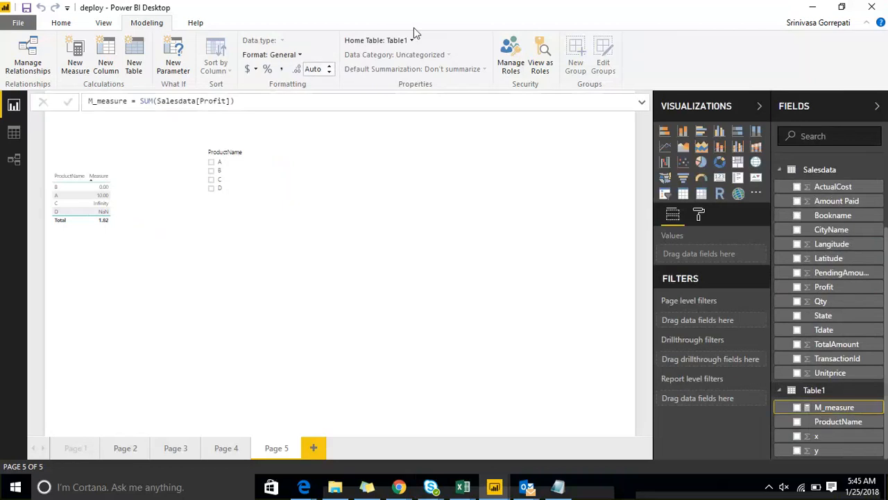
pyautogui.click(845, 7)
pyautogui.click(479, 111)
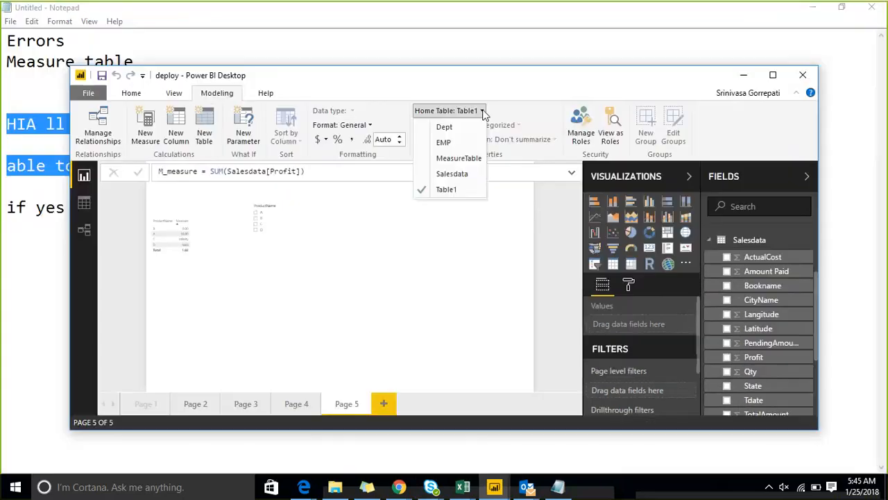
pyautogui.click(466, 164)
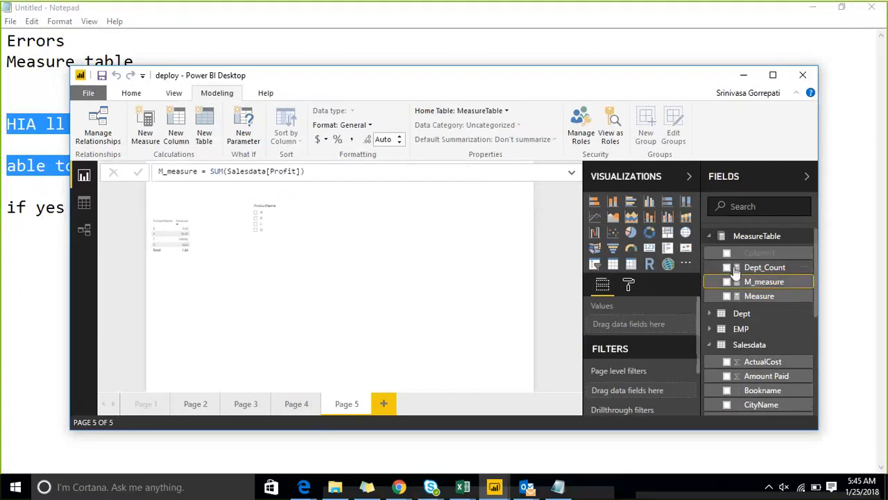
pyautogui.click(777, 77)
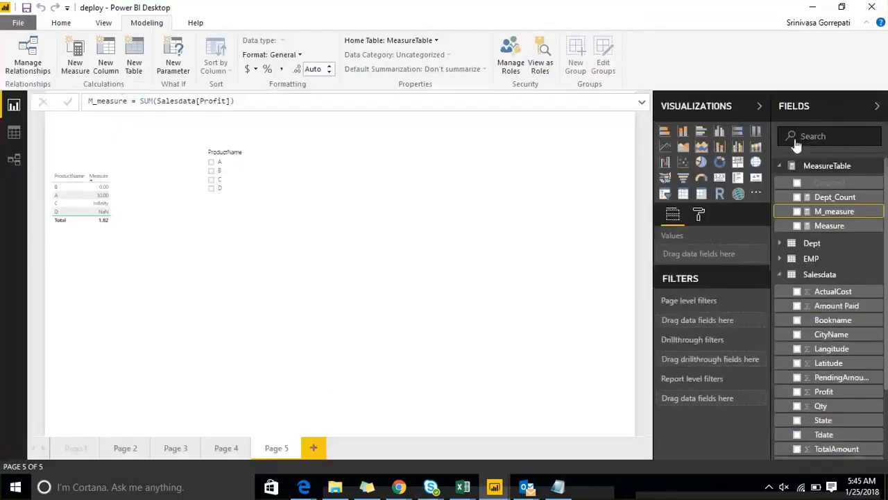
pyautogui.click(833, 113)
pyautogui.click(856, 106)
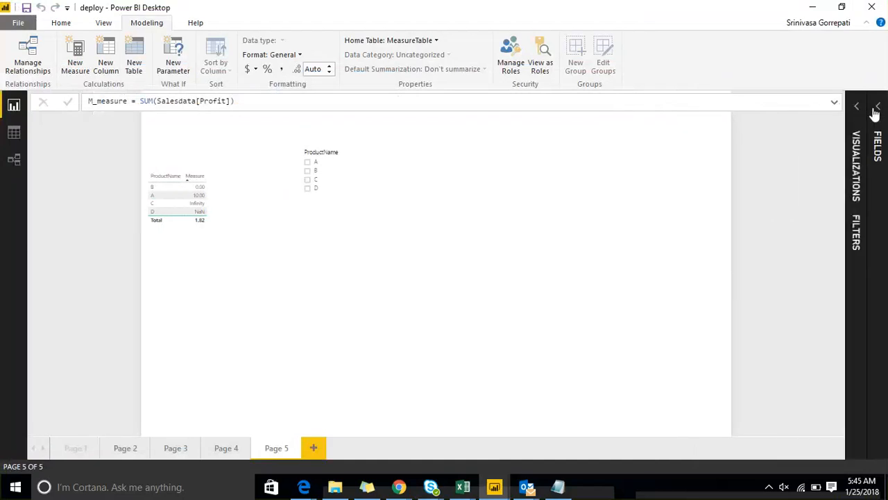
pyautogui.click(874, 107)
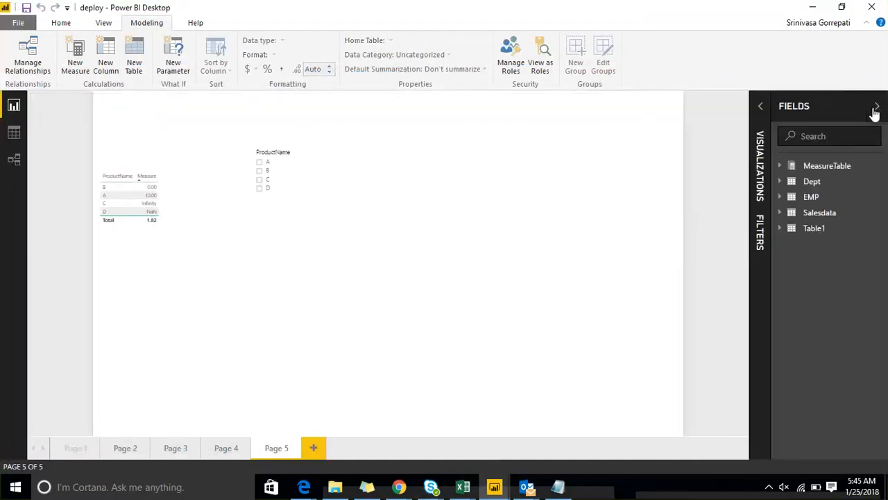
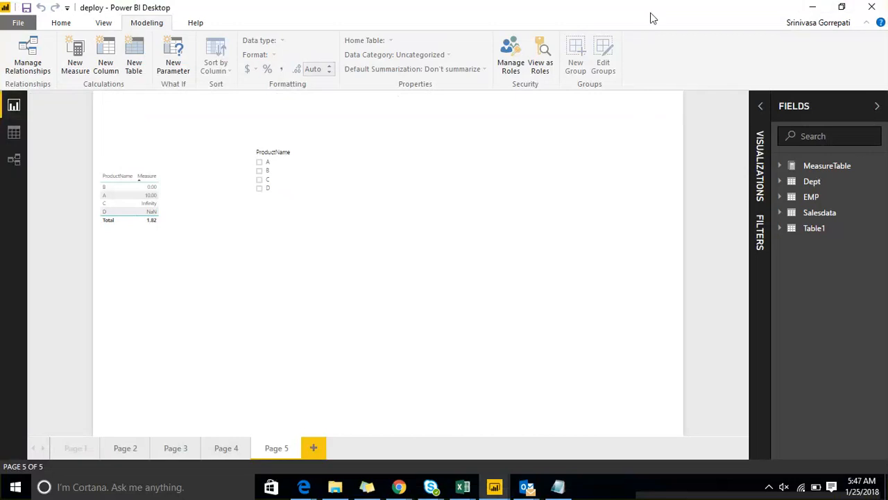
pyautogui.hotkey('ctrl', 'shift', 'd')
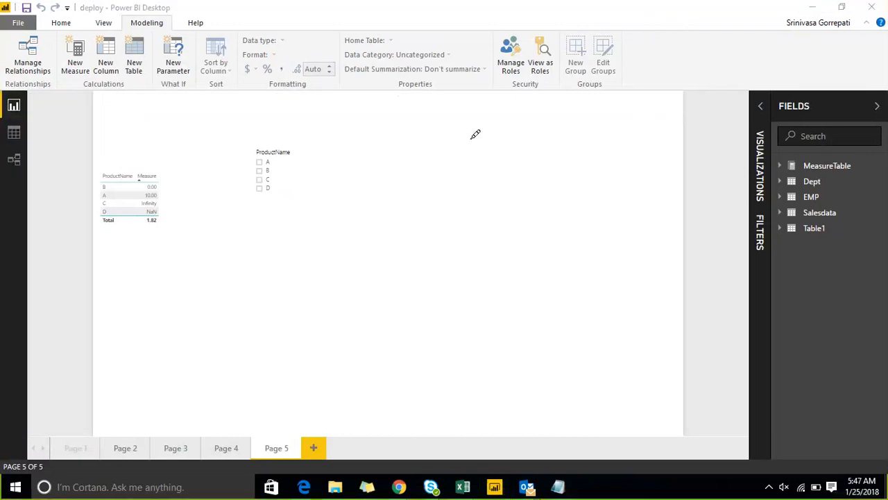
pyautogui.moveTo(447, 187); pyautogui.dragTo(491, 183)
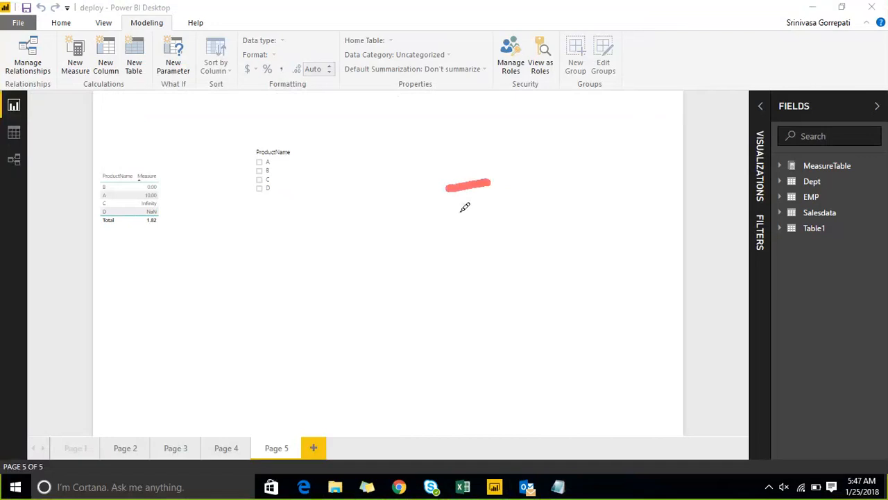
pyautogui.moveTo(458, 210); pyautogui.dragTo(469, 209)
pyautogui.moveTo(538, 165); pyautogui.dragTo(570, 162)
pyautogui.moveTo(544, 202); pyautogui.dragTo(614, 184)
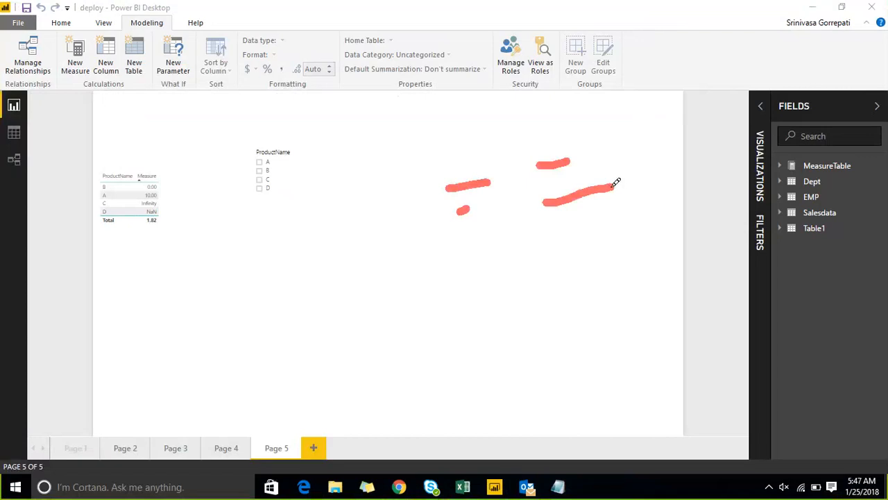
pyautogui.moveTo(557, 252); pyautogui.dragTo(662, 227)
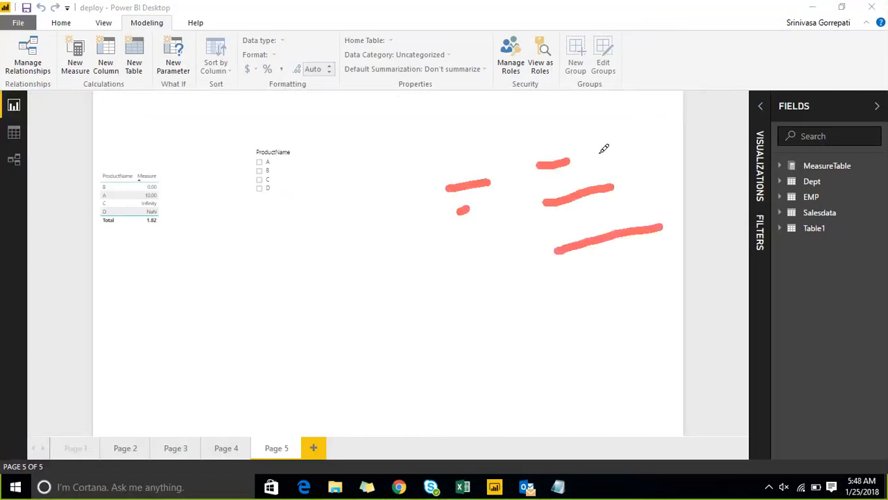
pyautogui.moveTo(623, 126)
pyautogui.mouseDown()
pyautogui.moveTo(670, 148)
pyautogui.moveTo(712, 220)
pyautogui.moveTo(713, 243)
pyautogui.mouseUp()
pyautogui.moveTo(739, 81)
pyautogui.mouseDown()
pyautogui.moveTo(756, 107)
pyautogui.moveTo(811, 11)
pyautogui.moveTo(837, 113)
pyautogui.mouseUp()
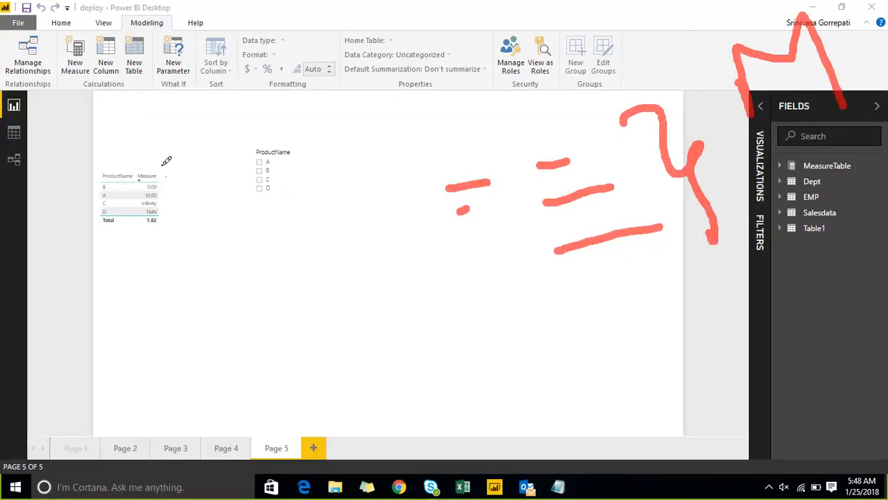
pyautogui.moveTo(215, 221)
pyautogui.mouseDown()
pyautogui.moveTo(253, 375)
pyautogui.moveTo(499, 323)
pyautogui.moveTo(458, 139)
pyautogui.moveTo(213, 206)
pyautogui.moveTo(215, 222)
pyautogui.moveTo(257, 244)
pyautogui.moveTo(274, 213)
pyautogui.moveTo(288, 243)
pyautogui.mouseUp()
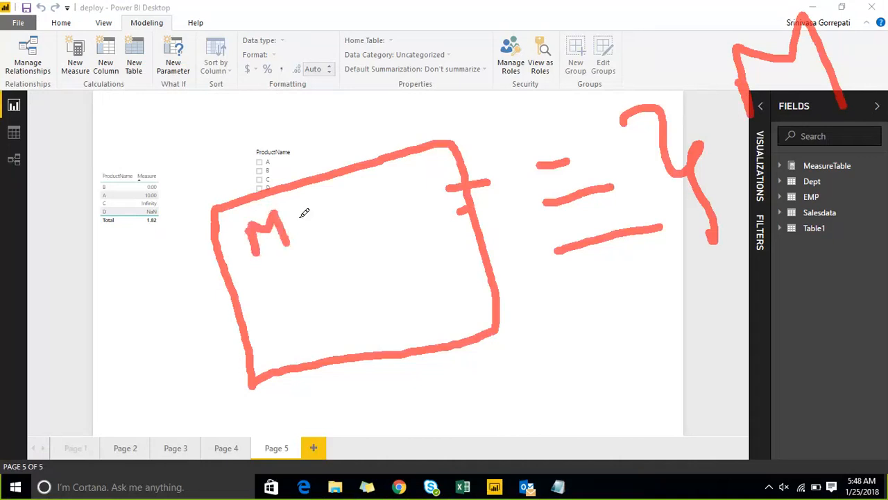
pyautogui.moveTo(304, 213)
pyautogui.mouseDown()
pyautogui.moveTo(308, 236)
pyautogui.moveTo(314, 202)
pyautogui.mouseUp()
pyautogui.moveTo(321, 201)
pyautogui.mouseDown()
pyautogui.moveTo(333, 193)
pyautogui.moveTo(335, 222)
pyautogui.moveTo(341, 202)
pyautogui.moveTo(338, 224)
pyautogui.mouseUp()
pyautogui.moveTo(394, 195); pyautogui.dragTo(452, 174)
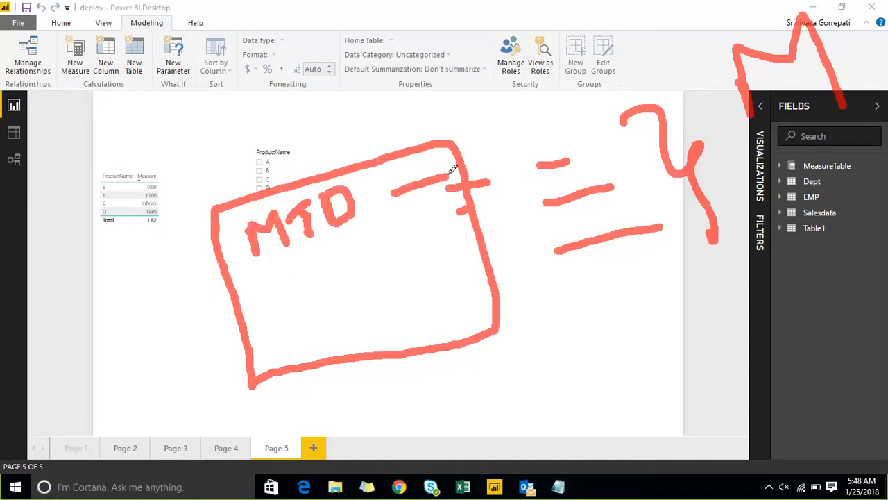
pyautogui.moveTo(268, 278)
pyautogui.mouseDown()
pyautogui.moveTo(292, 289)
pyautogui.moveTo(298, 271)
pyautogui.moveTo(290, 316)
pyautogui.mouseUp()
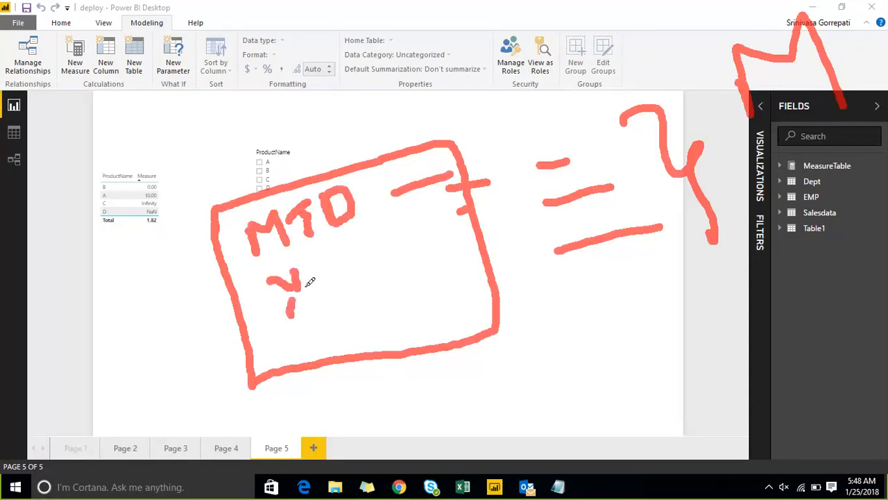
pyautogui.moveTo(329, 265)
pyautogui.mouseDown()
pyautogui.moveTo(334, 297)
pyautogui.moveTo(348, 250)
pyautogui.moveTo(358, 294)
pyautogui.mouseUp()
pyautogui.moveTo(354, 251); pyautogui.dragTo(371, 301)
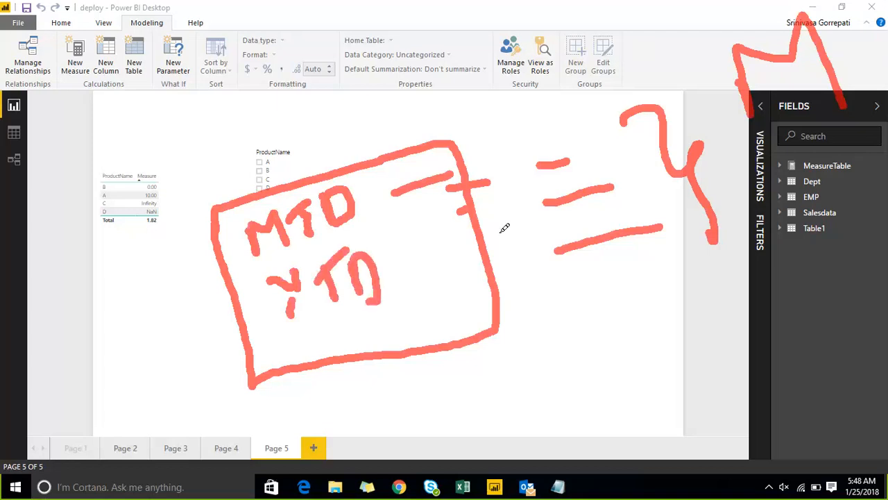
pyautogui.moveTo(504, 232); pyautogui.dragTo(428, 258)
pyautogui.moveTo(289, 320); pyautogui.dragTo(312, 343)
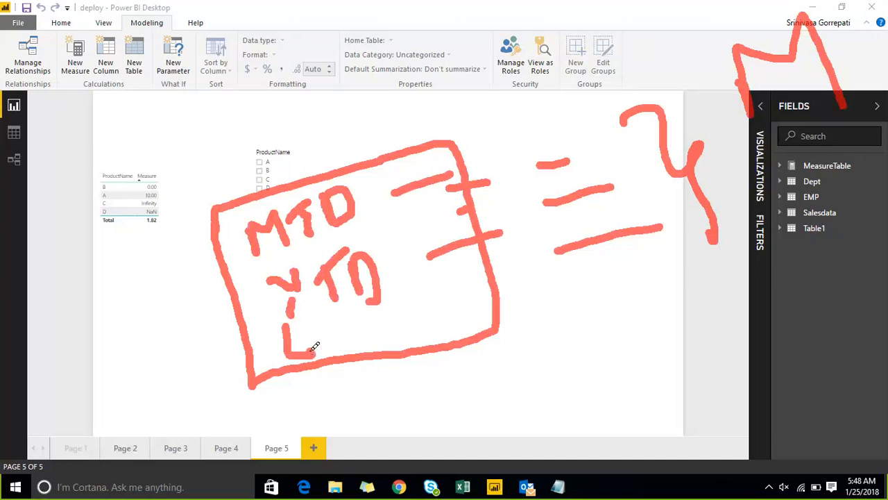
pyautogui.moveTo(430, 308); pyautogui.dragTo(497, 290)
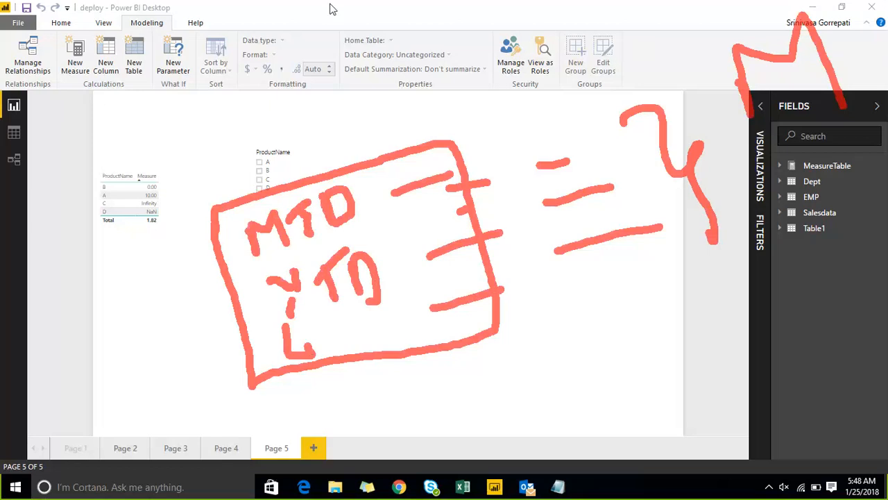
pyautogui.press('Escape')
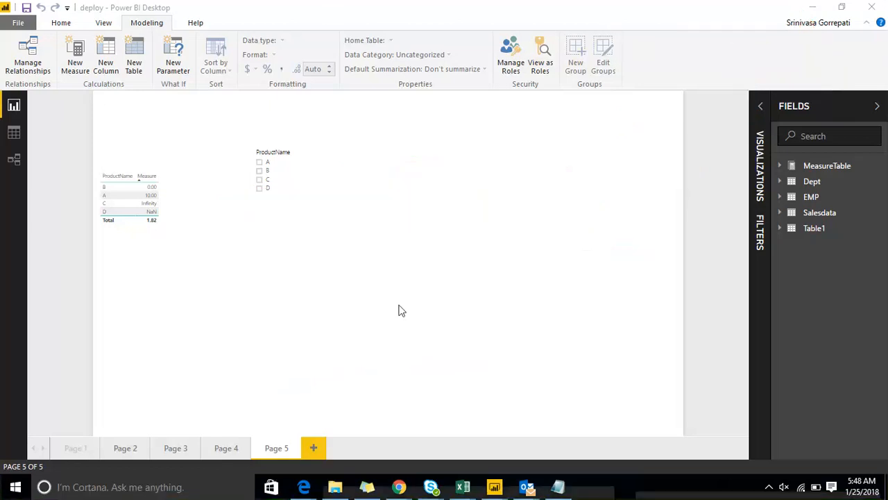
# Add a new report page and insert an empty table visual on it.
pyautogui.click(313, 448)
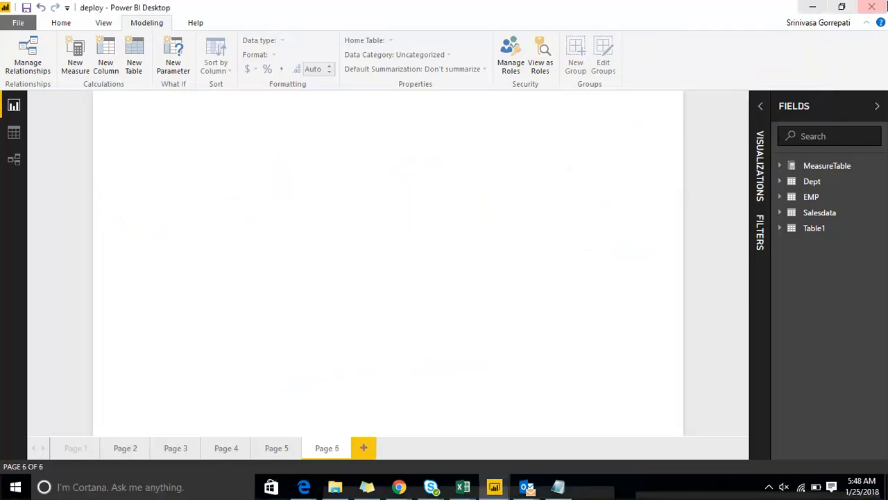
pyautogui.click(760, 106)
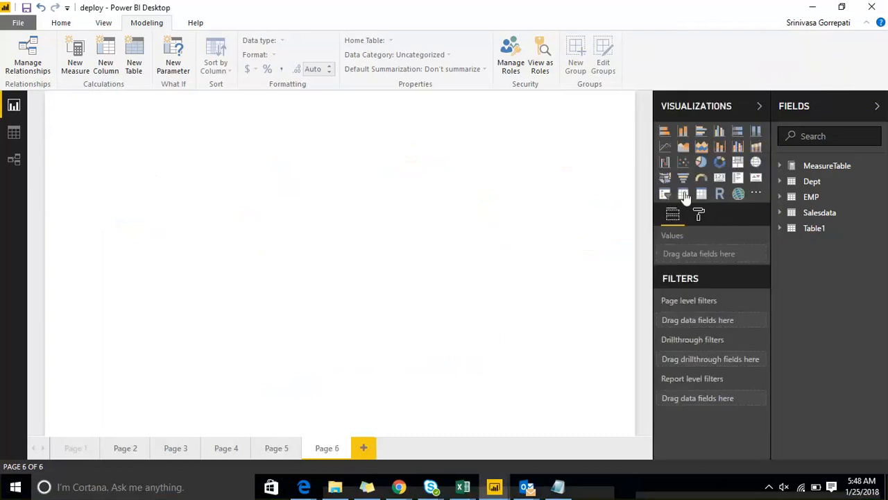
pyautogui.click(683, 194)
# Fill the table visual with Dept_Count, Measure and M_measure from MeasureTable, and move it towards the middle of the page.
pyautogui.click(788, 166)
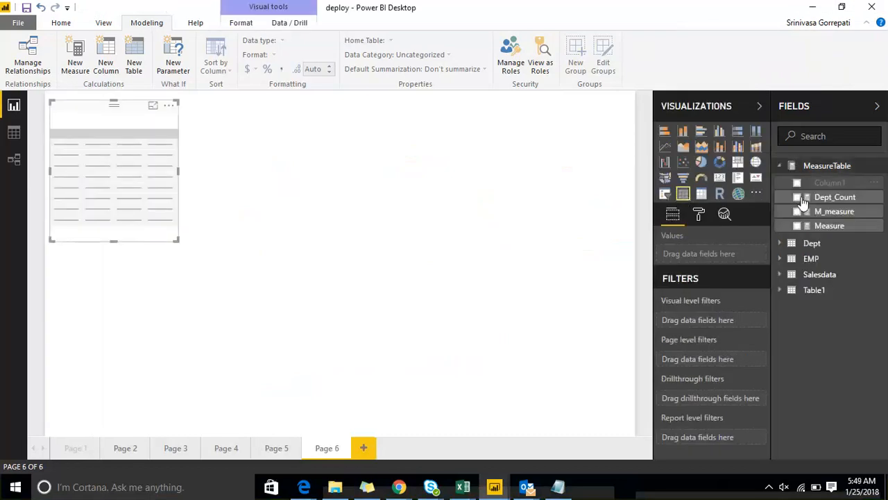
pyautogui.click(797, 197)
pyautogui.click(834, 211)
pyautogui.click(797, 225)
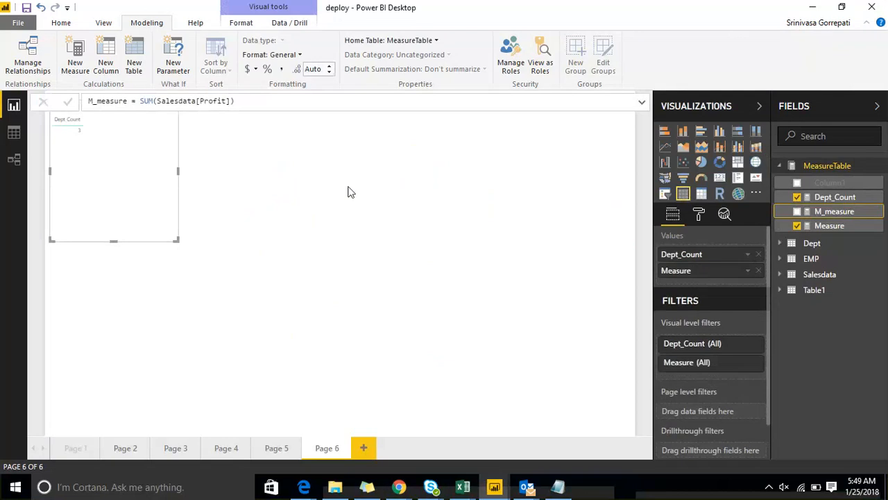
pyautogui.click(798, 212)
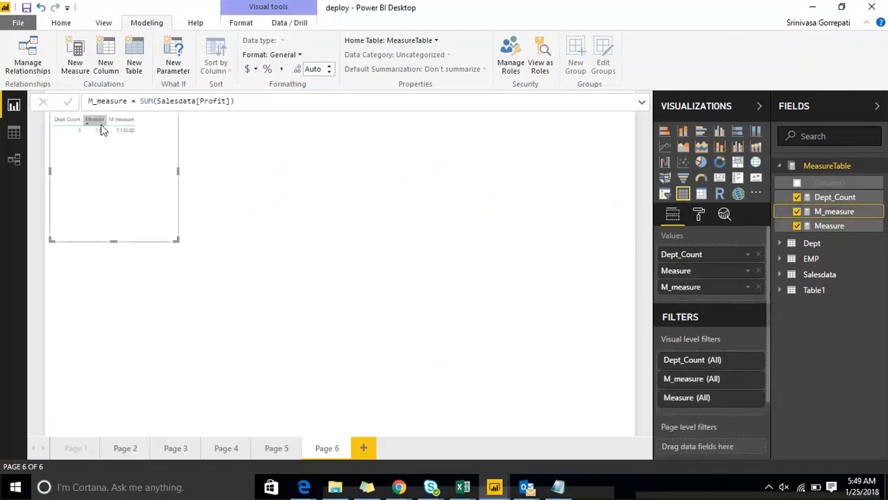
pyautogui.moveTo(132, 164); pyautogui.dragTo(292, 221)
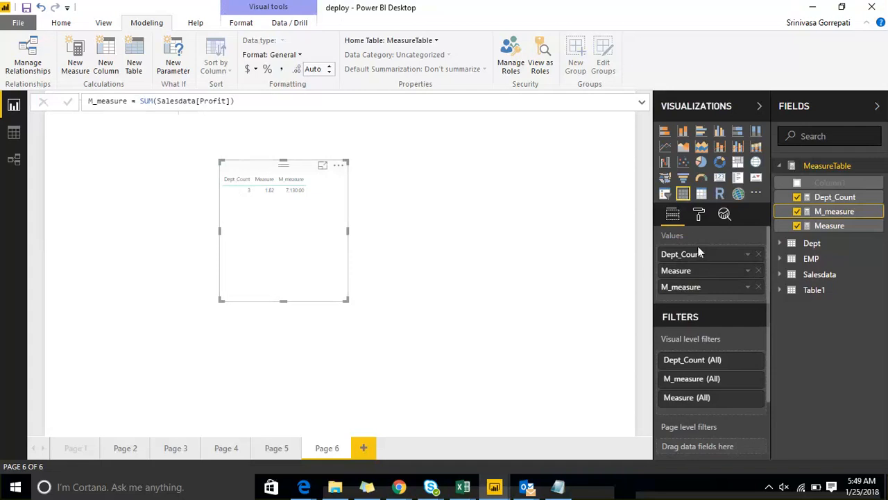
# Convert the table visual to a matrix and try to move its measures from Values to Columns.
pyautogui.click(702, 196)
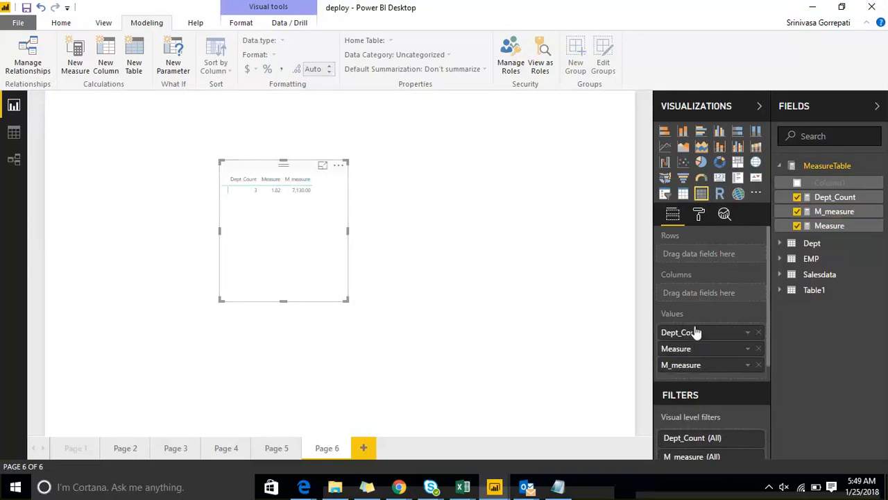
pyautogui.moveTo(691, 351); pyautogui.dragTo(695, 299)
pyautogui.moveTo(694, 363); pyautogui.dragTo(692, 287)
pyautogui.moveTo(692, 334); pyautogui.dragTo(696, 301)
pyautogui.click(744, 15)
pyautogui.moveTo(420, 184); pyautogui.dragTo(510, 178)
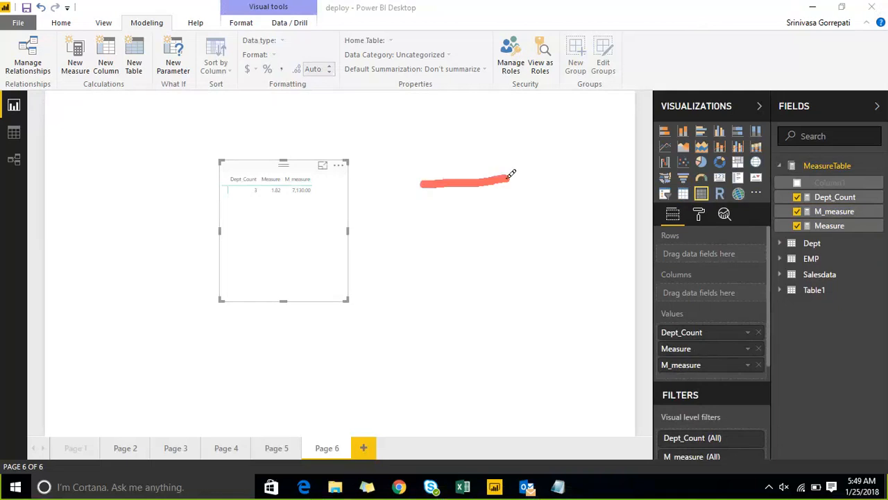
pyautogui.moveTo(432, 221); pyautogui.dragTo(538, 210)
pyautogui.moveTo(433, 264); pyautogui.dragTo(524, 250)
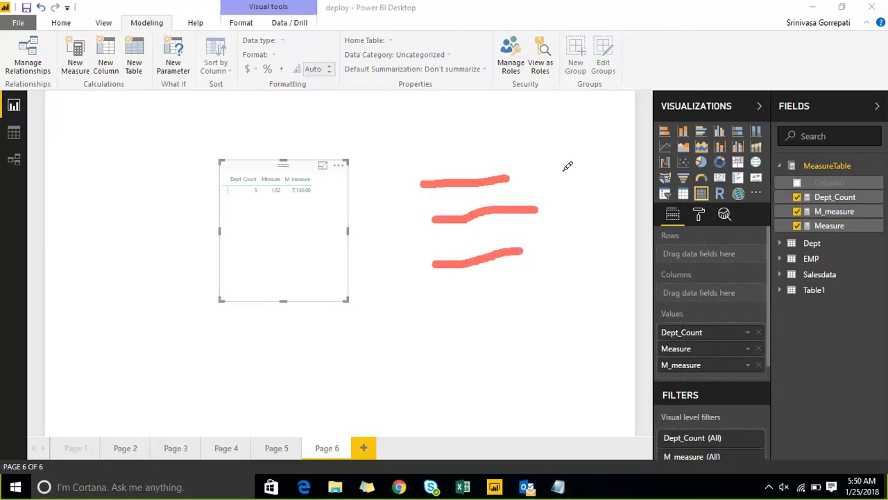
pyautogui.moveTo(561, 171); pyautogui.dragTo(628, 161)
pyautogui.moveTo(572, 205); pyautogui.dragTo(629, 194)
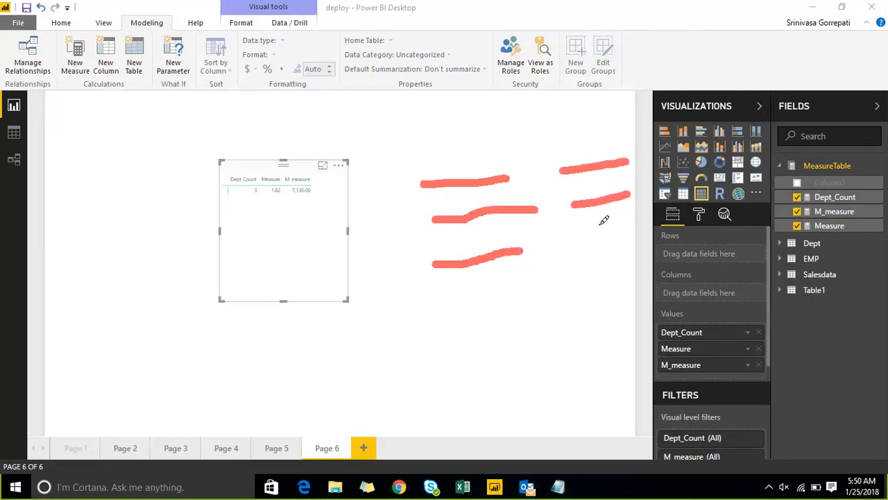
pyautogui.moveTo(567, 252); pyautogui.dragTo(629, 239)
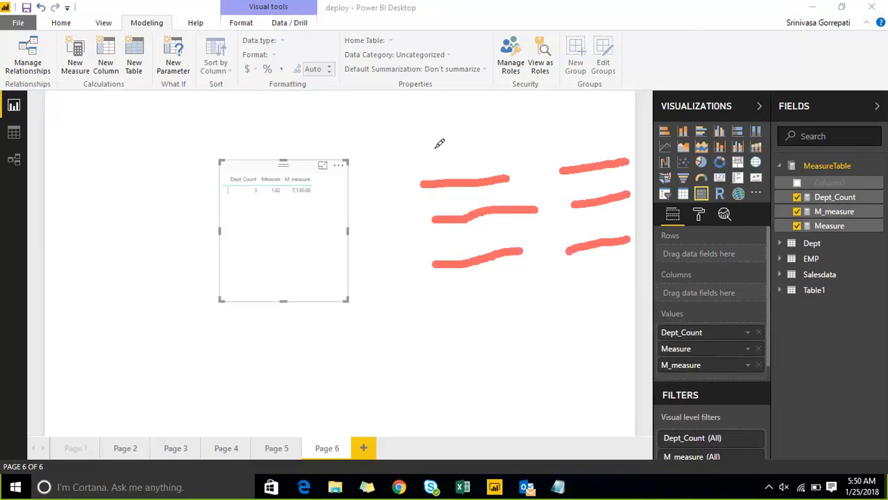
pyautogui.moveTo(399, 150)
pyautogui.mouseDown()
pyautogui.moveTo(421, 314)
pyautogui.moveTo(627, 279)
pyautogui.moveTo(677, 142)
pyautogui.moveTo(567, 120)
pyautogui.moveTo(374, 154)
pyautogui.mouseUp()
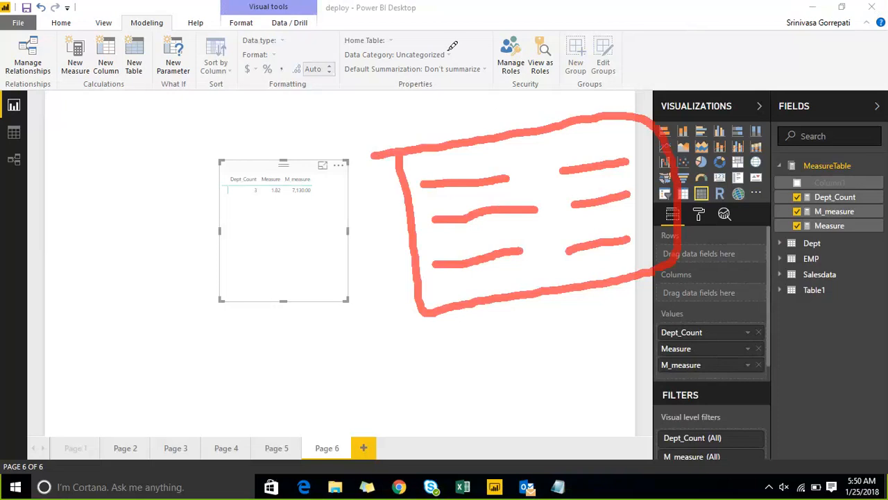
pyautogui.moveTo(489, 122)
pyautogui.mouseDown()
pyautogui.moveTo(476, 70)
pyautogui.moveTo(635, 1)
pyautogui.mouseUp()
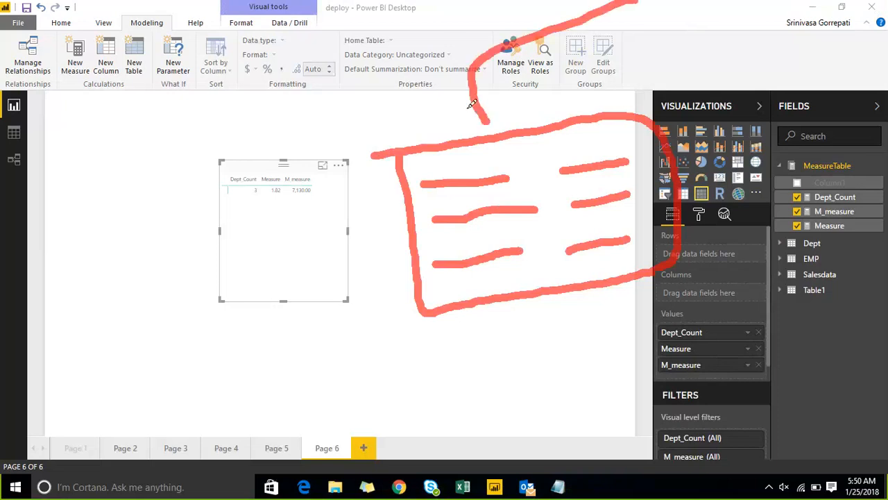
pyautogui.moveTo(451, 116); pyautogui.dragTo(482, 120)
pyautogui.moveTo(512, 91); pyautogui.dragTo(485, 118)
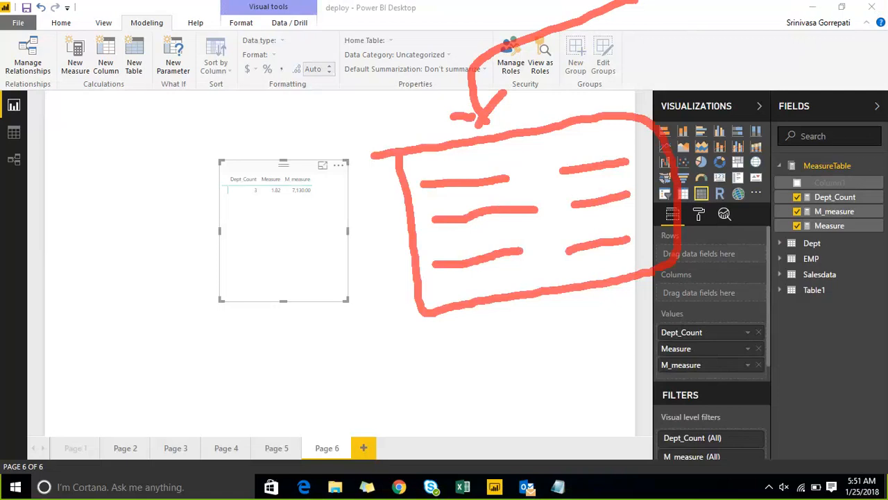
pyautogui.press('Escape')
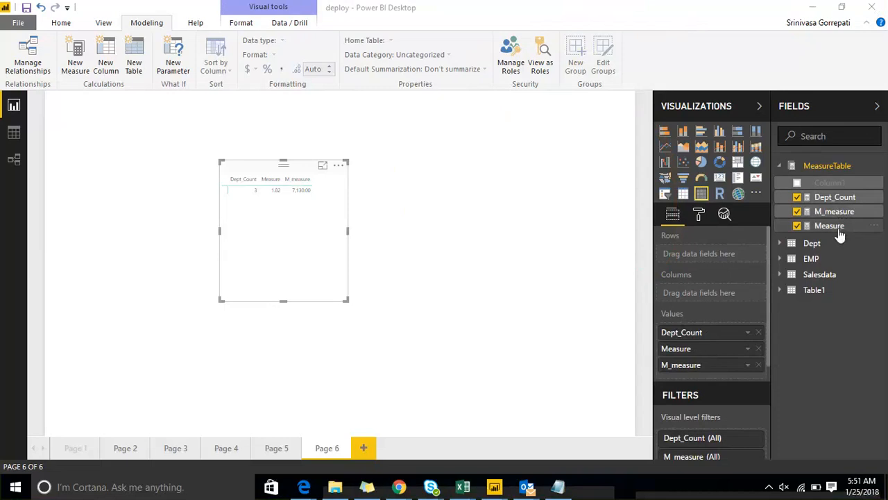
# Rename the Dept_Count measure in MeasureTable to P.
pyautogui.click(876, 201)
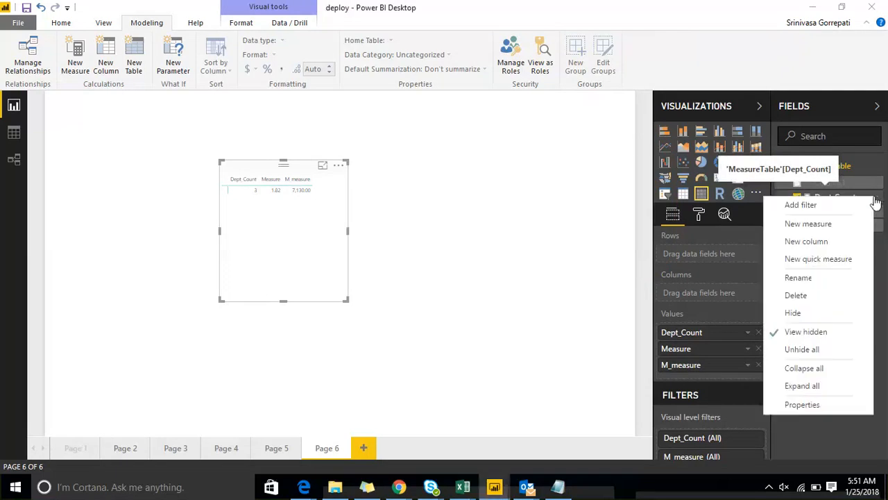
pyautogui.click(821, 283)
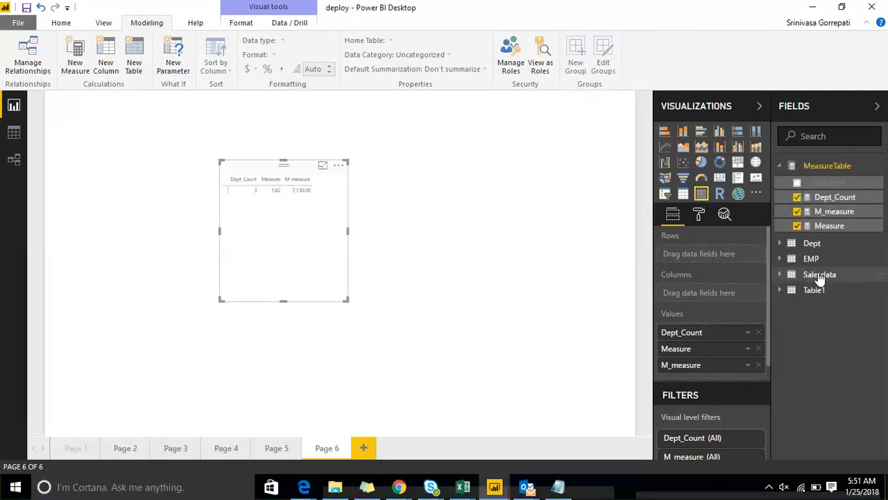
pyautogui.write('F')
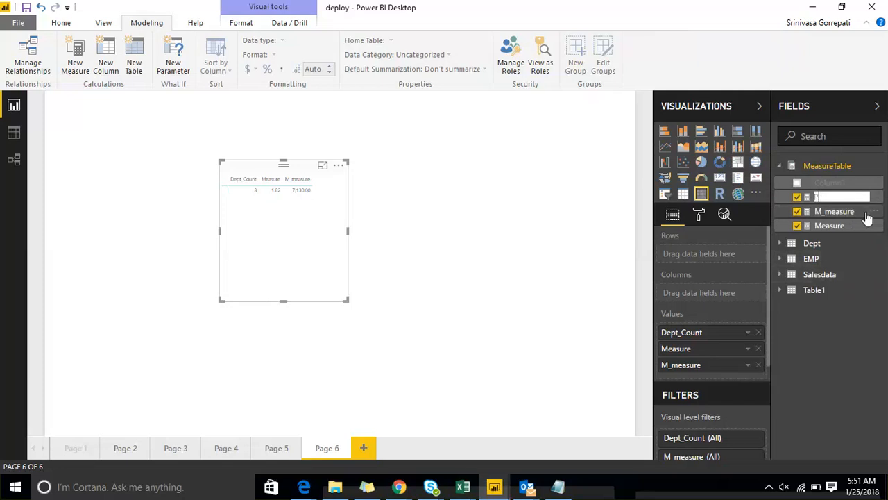
pyautogui.click(876, 197)
pyautogui.click(588, 236)
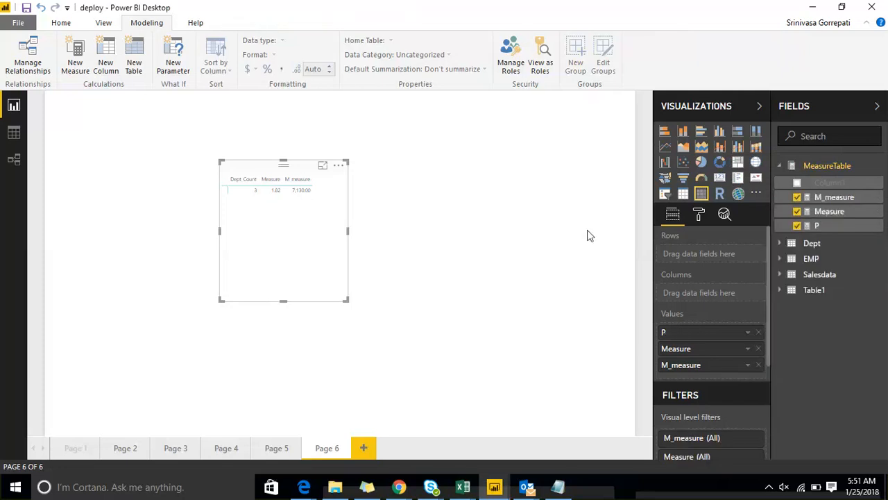
# Rename the measure named Measure in MeasureTable to Q.
pyautogui.click(876, 215)
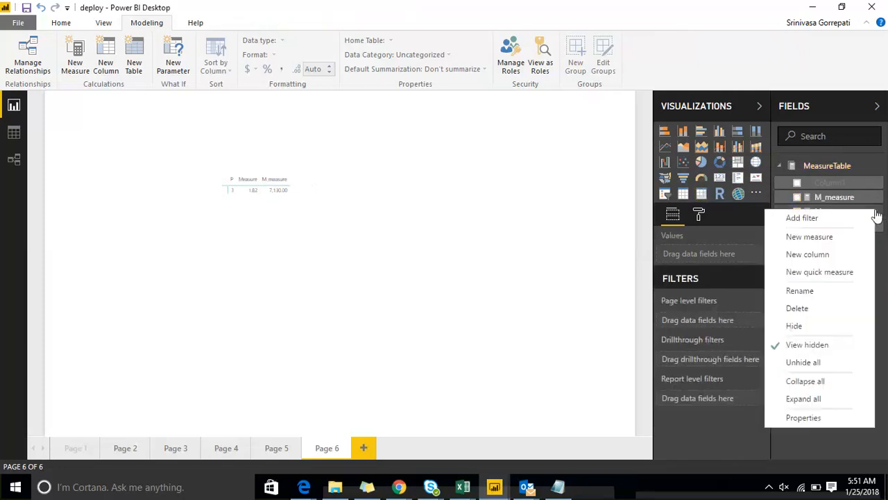
pyautogui.click(807, 292)
pyautogui.write('Q')
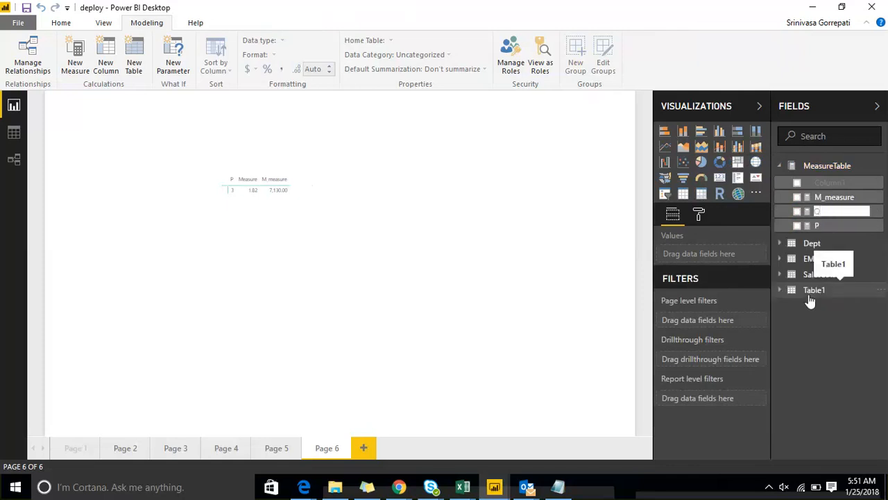
pyautogui.press('Return')
# Rename the M_measure measure in MeasureTable to R.
pyautogui.click(874, 197)
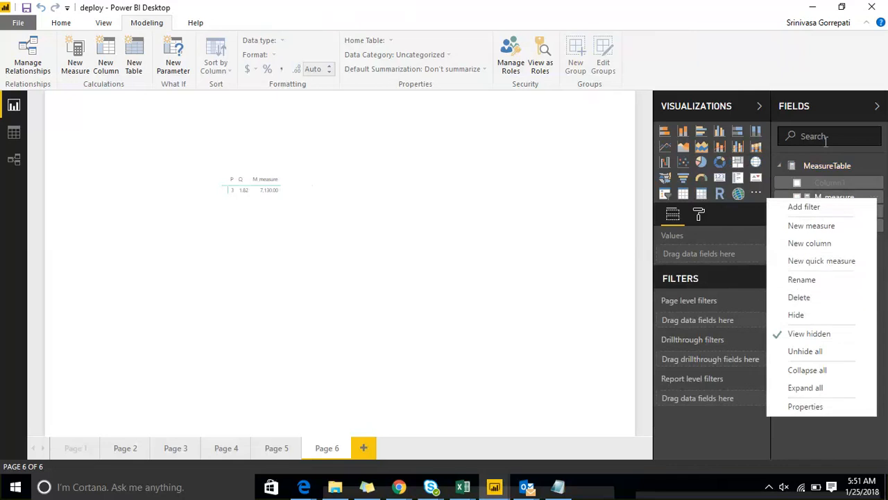
pyautogui.click(798, 292)
pyautogui.write('R')
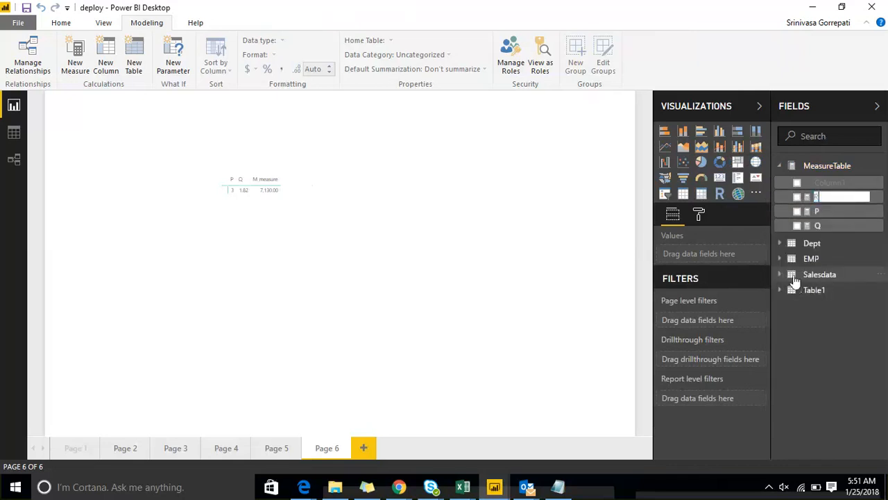
pyautogui.press('Return')
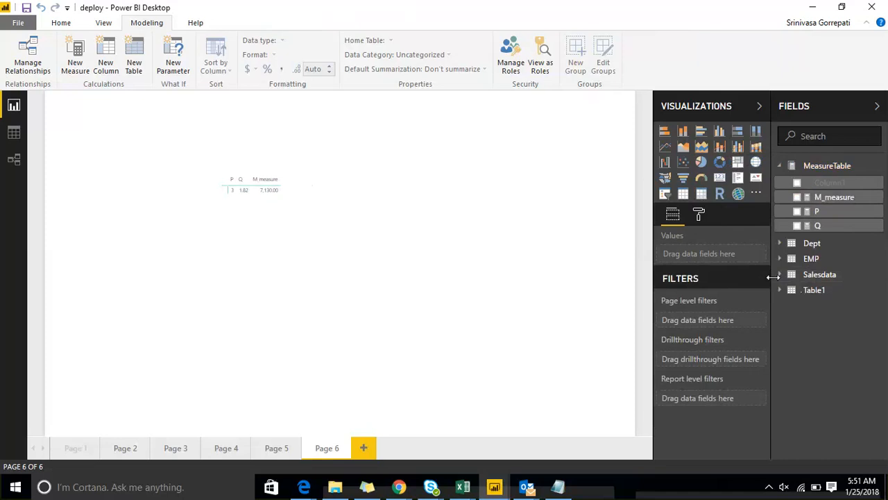
# Delete the matrix visual showing P, Q and R from Page 6.
pyautogui.click(230, 171)
pyautogui.press('Delete')
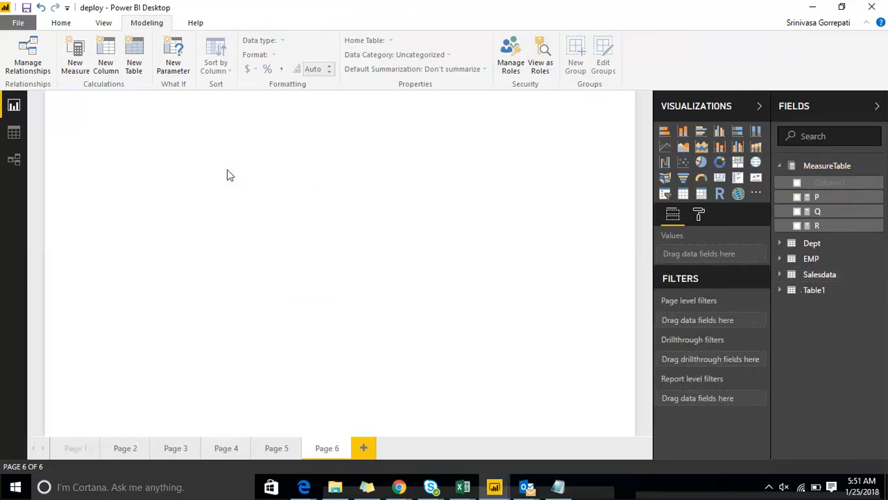
# Start a manually entered data table and name its first column DImDimension.
pyautogui.click(104, 24)
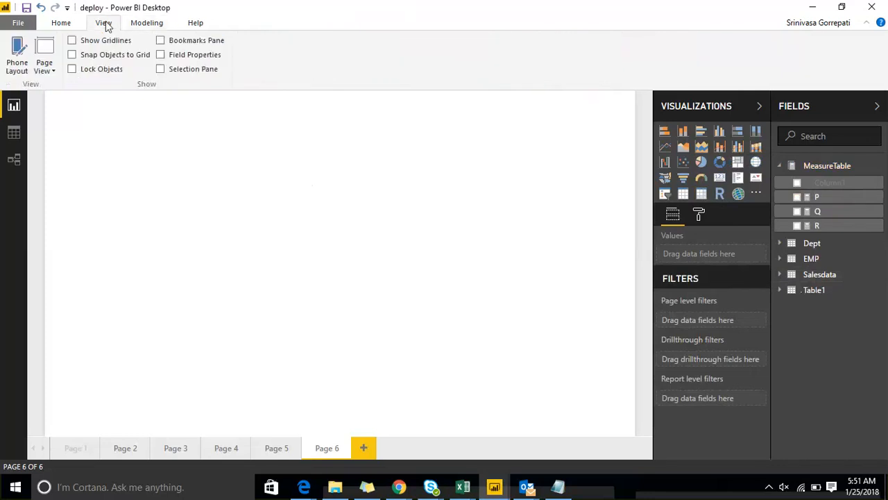
pyautogui.click(69, 24)
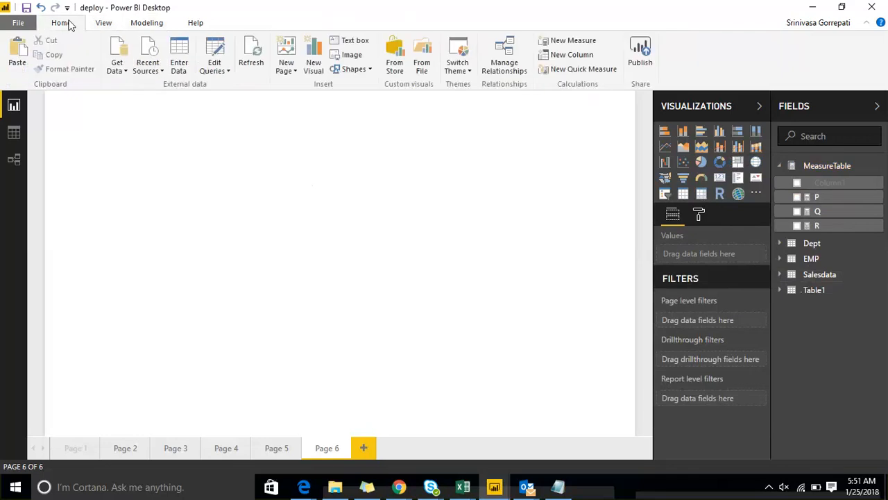
pyautogui.click(137, 24)
pyautogui.click(111, 24)
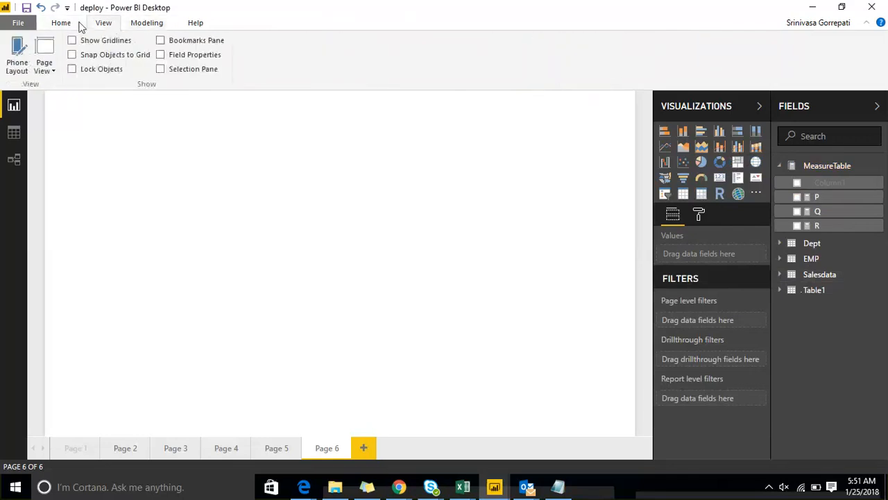
pyautogui.click(77, 24)
pyautogui.click(182, 68)
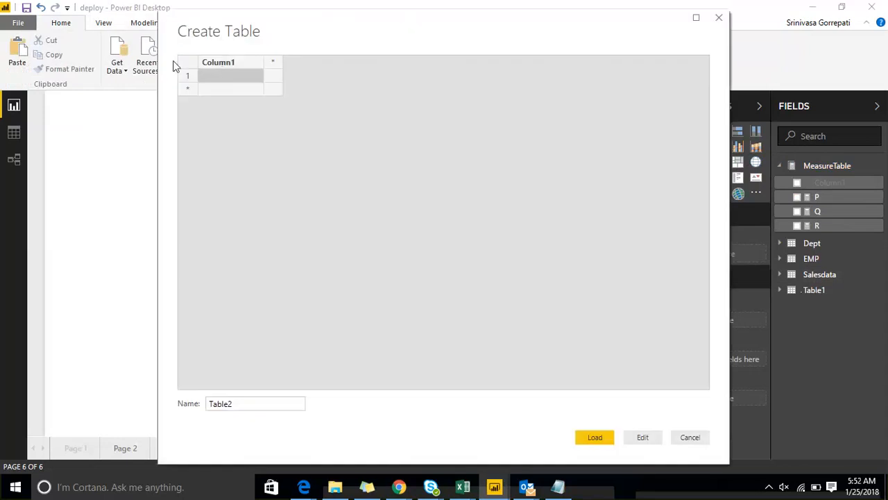
pyautogui.click(222, 64)
pyautogui.doubleClick(222, 64)
pyautogui.write('Dim')
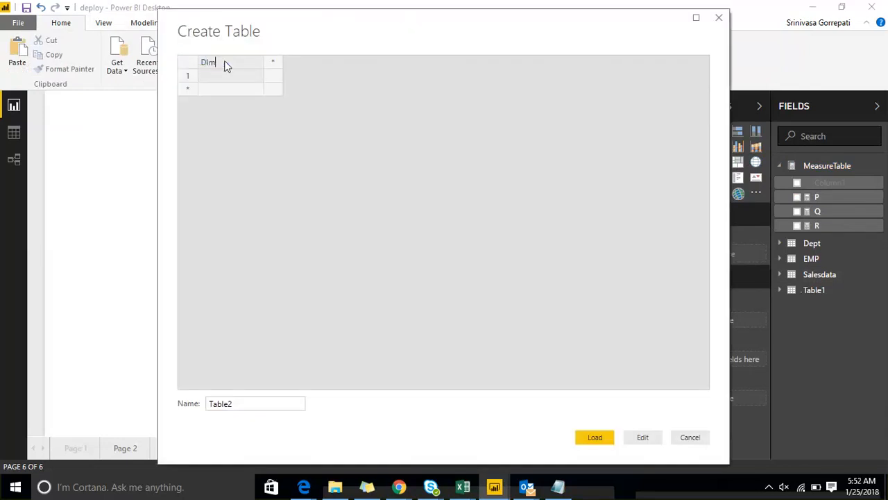
pyautogui.press('BackSpace')
pyautogui.press('BackSpace')
pyautogui.press('BackSpace')
pyautogui.write('DimDimension')
# Fill the DImDimension column with the rows P, Q and R, and load the table as Table2.
pyautogui.click(207, 75)
pyautogui.click(217, 90)
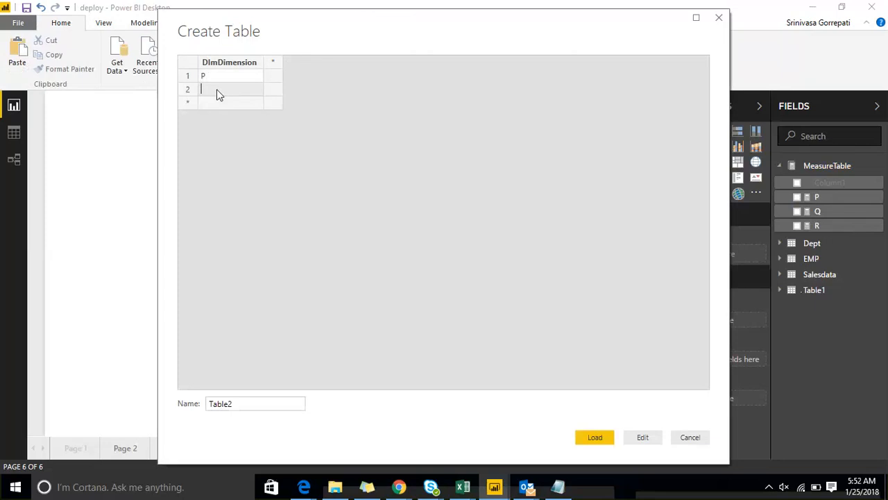
pyautogui.write('Q')
pyautogui.click(220, 104)
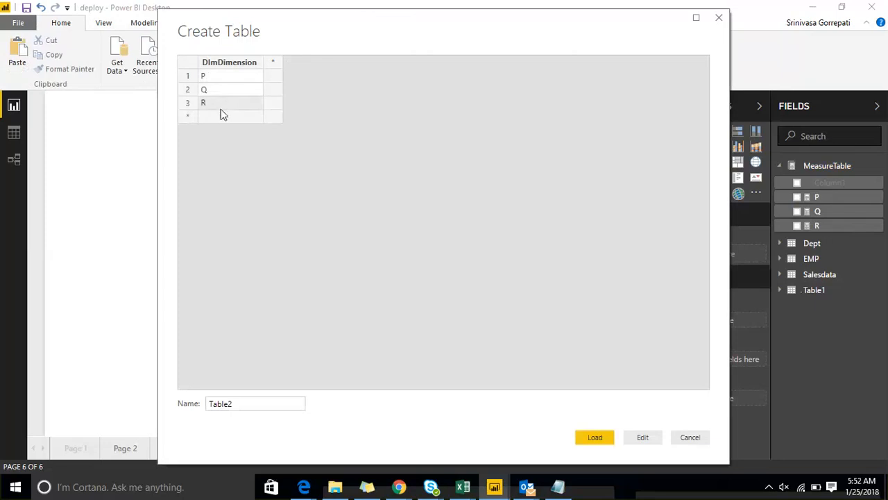
pyautogui.click(594, 438)
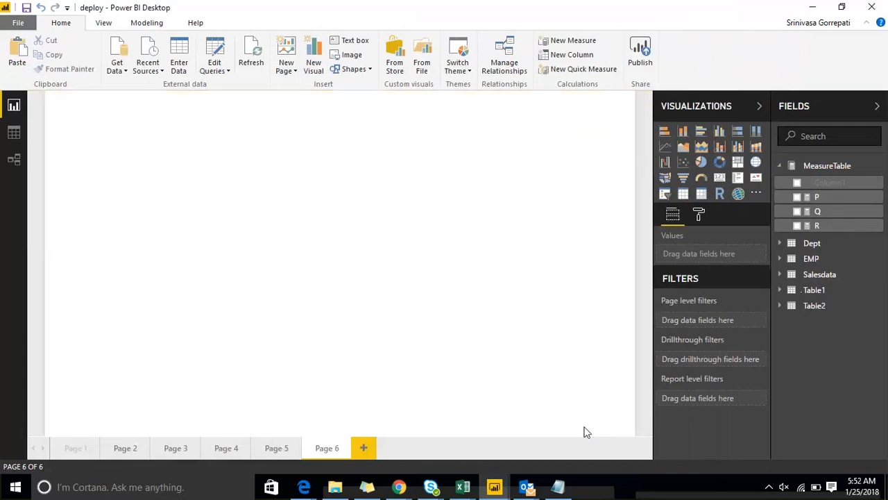
# Add a new measure to Table2 and begin its formula with IF(MIN(Table2[DImDimension]),.
pyautogui.click(814, 308)
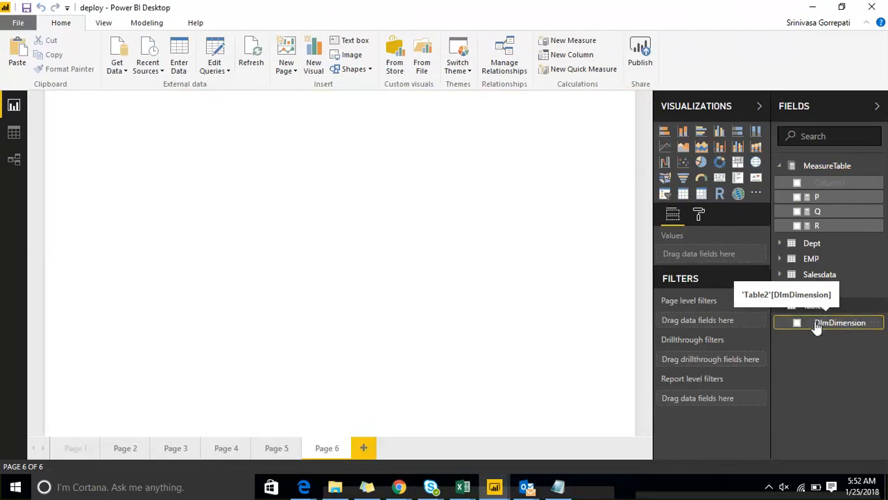
pyautogui.click(882, 308)
pyautogui.click(835, 108)
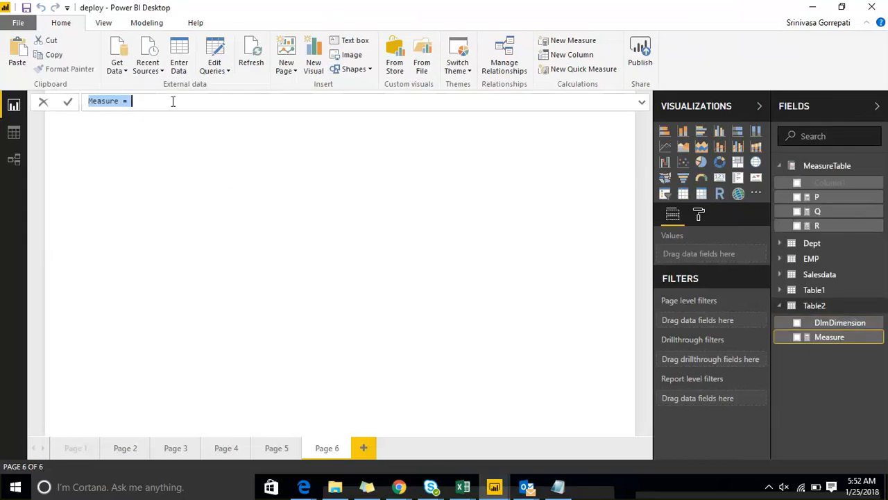
pyautogui.click(172, 102)
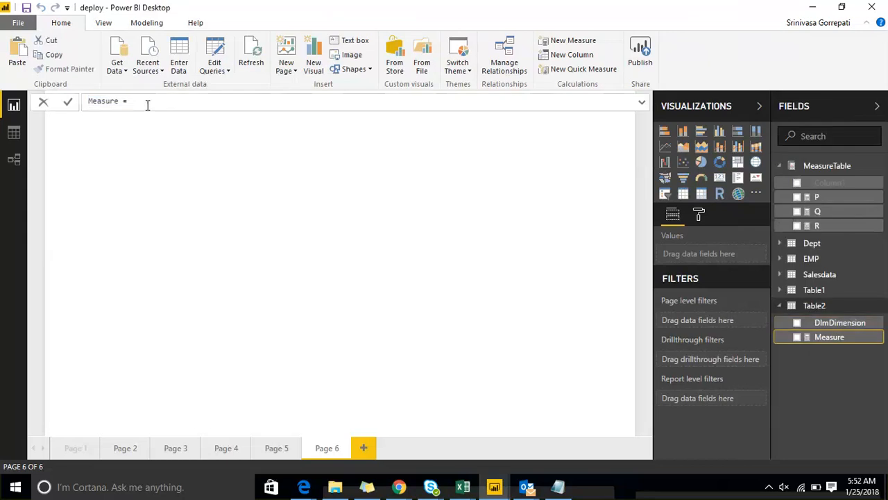
pyautogui.write('If')
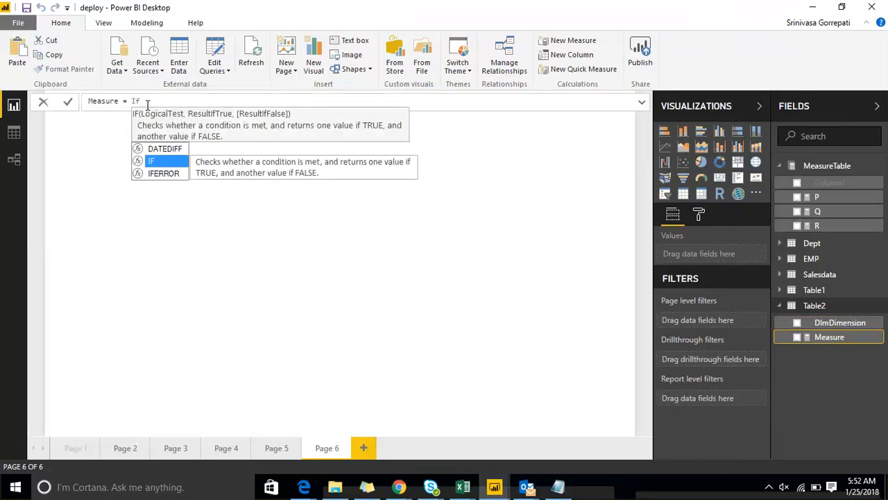
pyautogui.write('(')
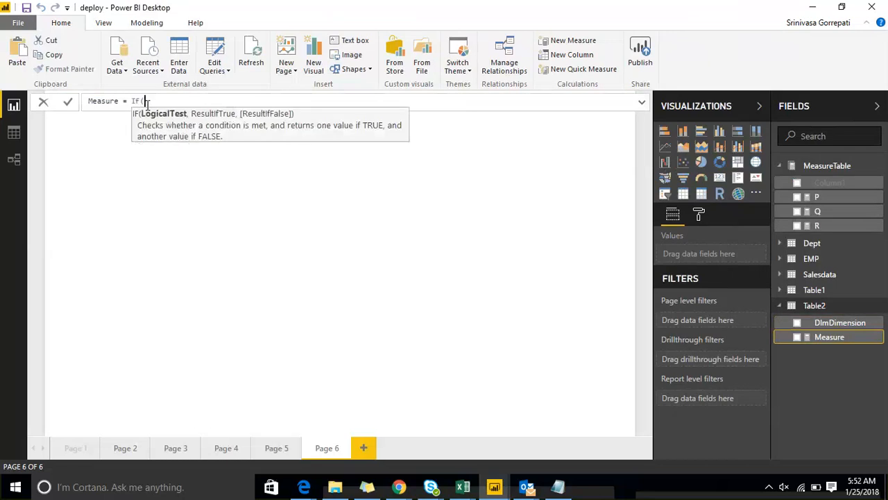
pyautogui.write('Min')
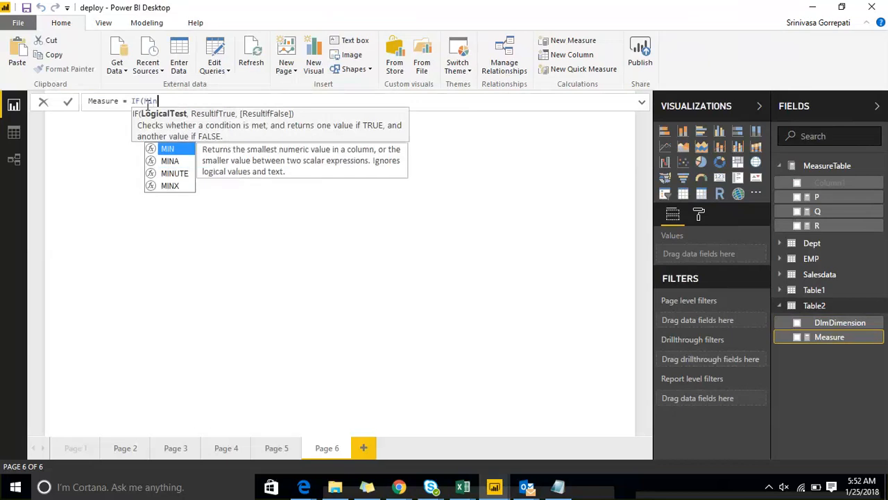
pyautogui.write('(')
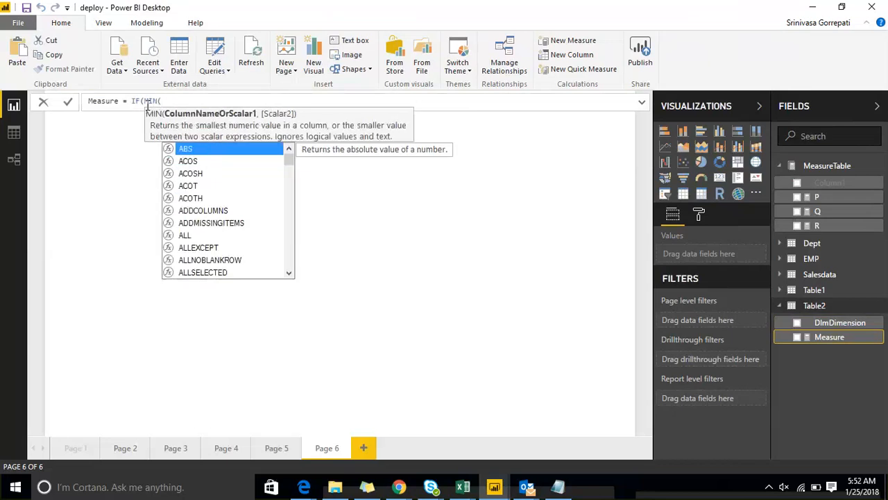
pyautogui.write('Dim')
pyautogui.press('Tab')
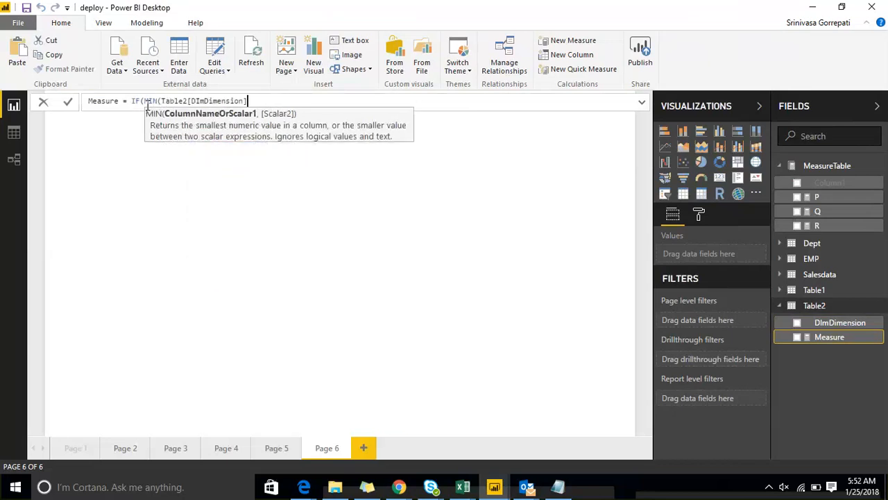
pyautogui.write('),')
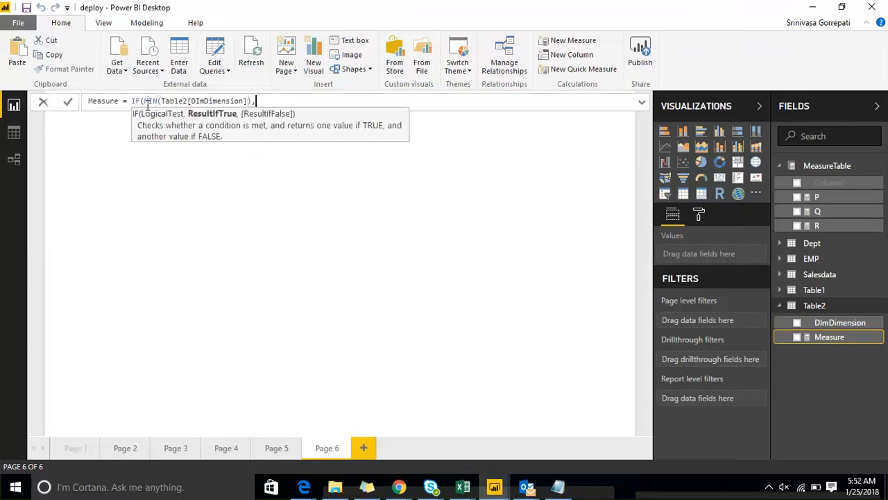
# Extend the measure formula with the value and result pairs "P",[P] and "Q",[Q].
pyautogui.write('"P",')
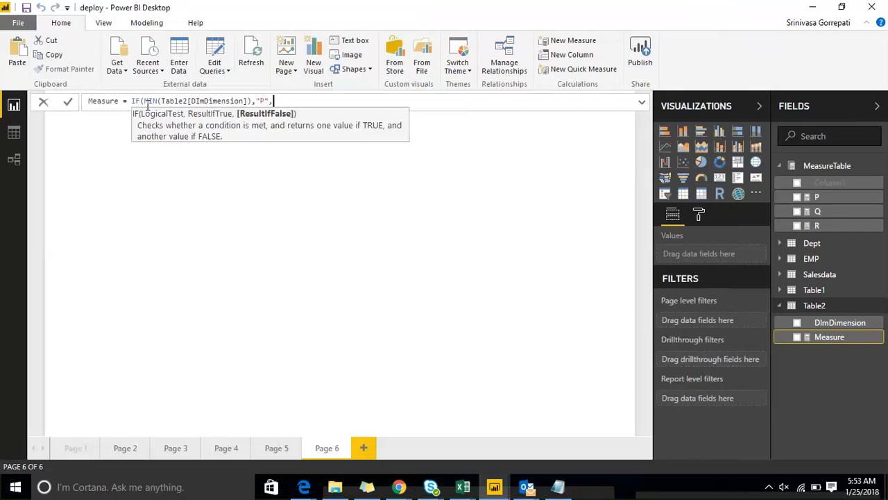
pyautogui.write('P')
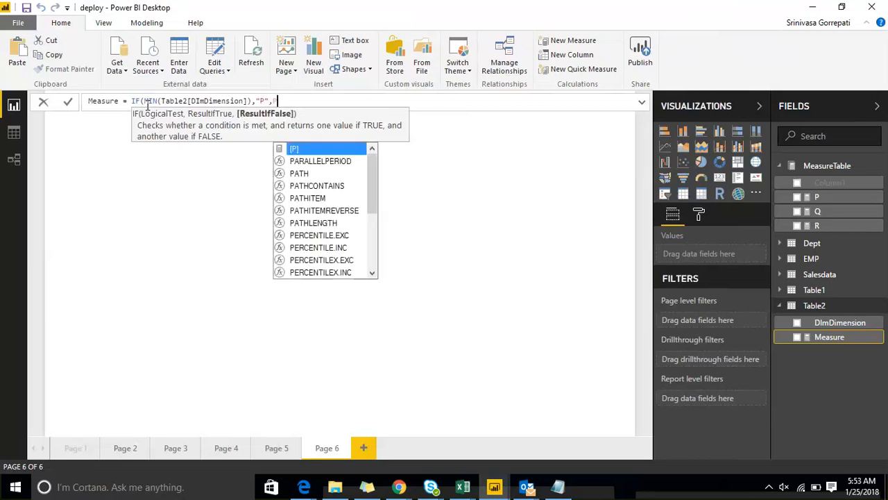
pyautogui.press('Tab')
pyautogui.write(',"')
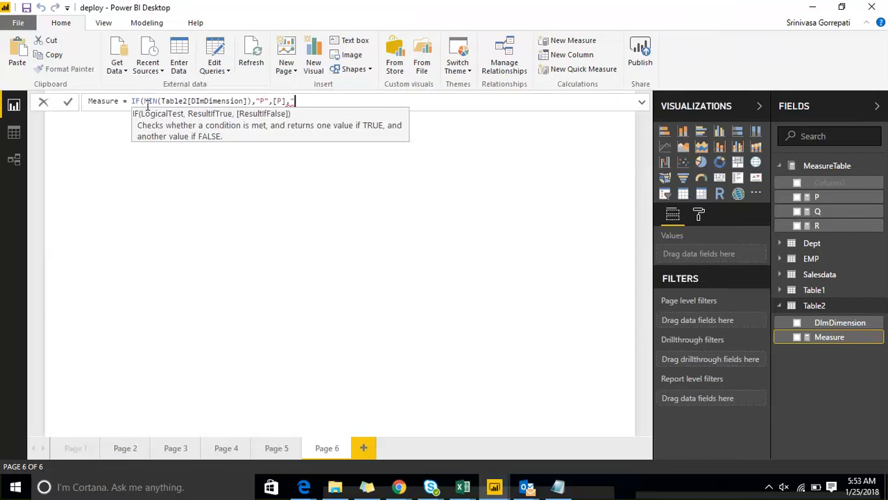
pyautogui.write('Q",Q')
pyautogui.press('Tab')
# Finish the formula's argument list with the pair "R",[R] and a closing parenthesis.
pyautogui.write(',R')
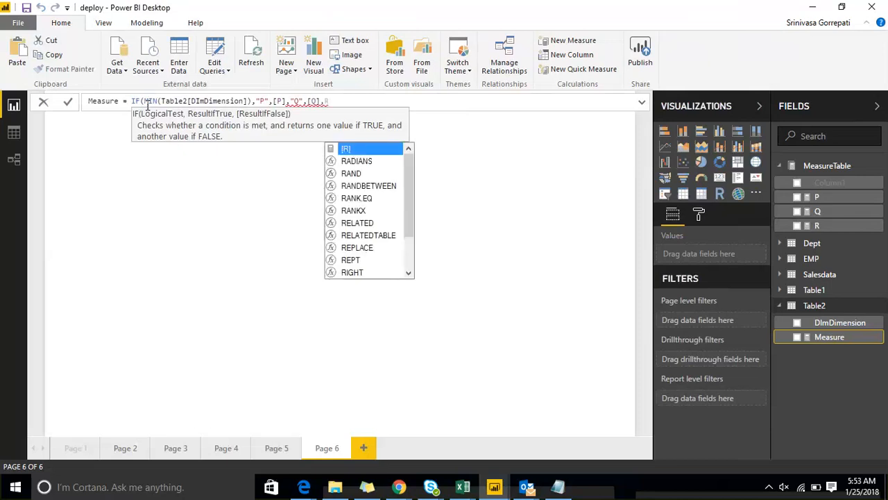
pyautogui.write(',')
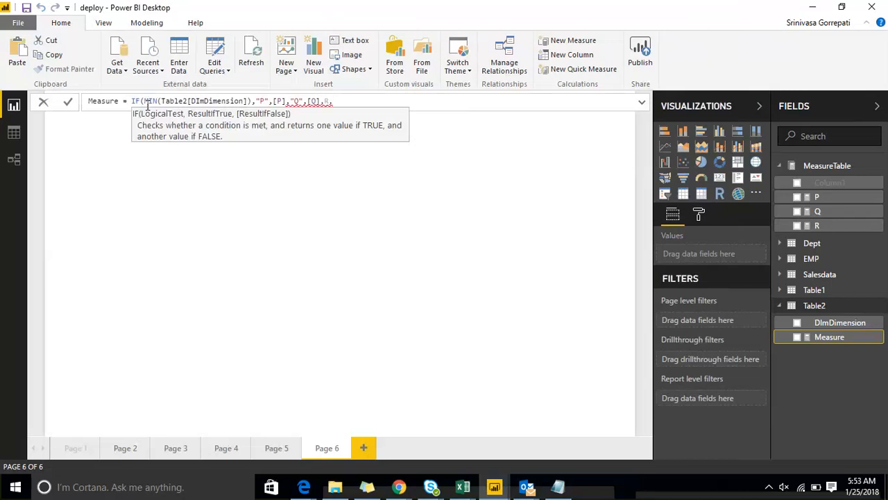
pyautogui.press('BackSpace')
pyautogui.press('BackSpace')
pyautogui.write('"R",[R])')
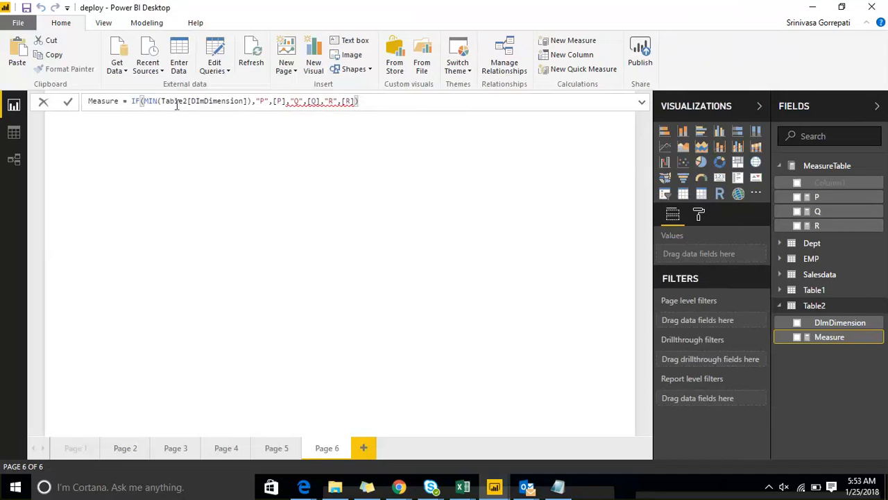
# Replace the IF function at the start of the measure formula with SWITCH.
pyautogui.click(175, 102)
pyautogui.click(144, 101)
pyautogui.press('BackSpace')
pyautogui.press('BackSpace')
pyautogui.press('BackSpace')
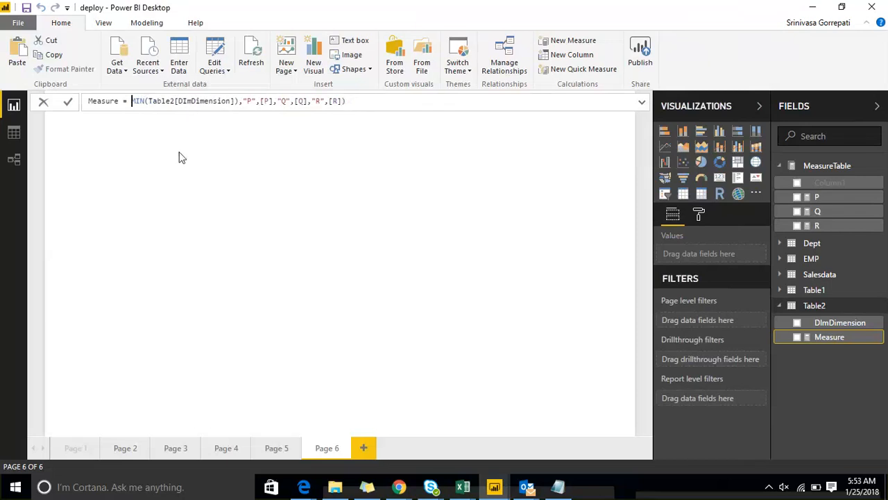
pyautogui.write('SWITCH(')
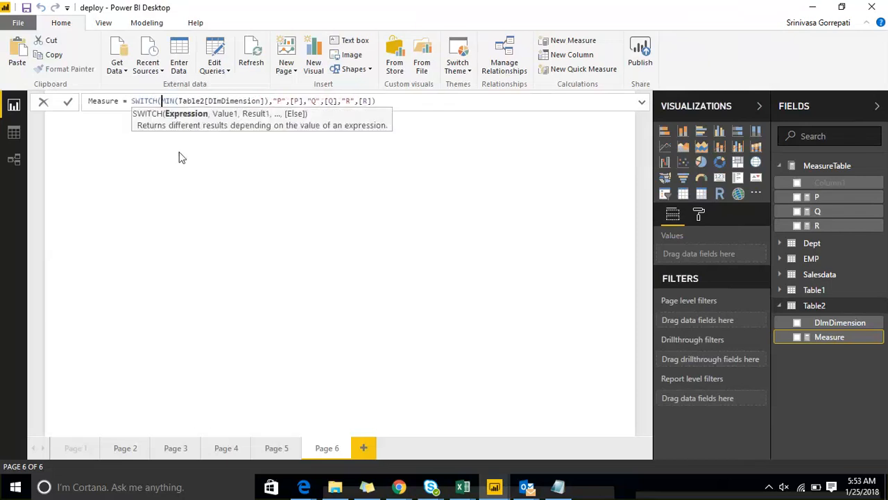
# Examine the SWITCH formula's MIN expression and its value and result arguments for P, Q and R.
pyautogui.press('Right')
pyautogui.press('Right')
pyautogui.press('Right')
pyautogui.press('Right')
pyautogui.press('Right')
pyautogui.press('Right')
pyautogui.press('Right')
pyautogui.press('Right')
pyautogui.press('Right')
pyautogui.press('Right')
pyautogui.press('Right')
pyautogui.press('Right')
pyautogui.press('Right')
pyautogui.press('Right')
pyautogui.press('Right')
pyautogui.press('Right')
pyautogui.press('Right')
pyautogui.press('Right')
pyautogui.press('Right')
pyautogui.press('Right')
pyautogui.press('Right')
pyautogui.press('Right')
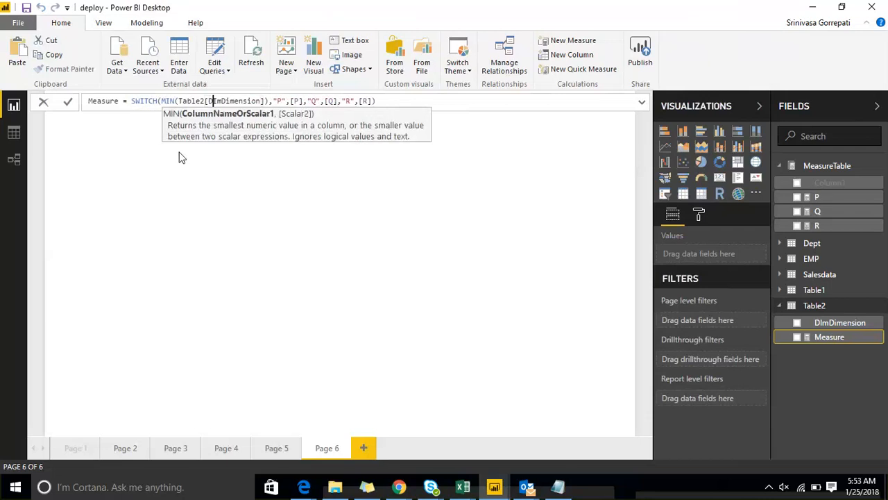
pyautogui.press('Right')
pyautogui.press('Right')
pyautogui.press('Right')
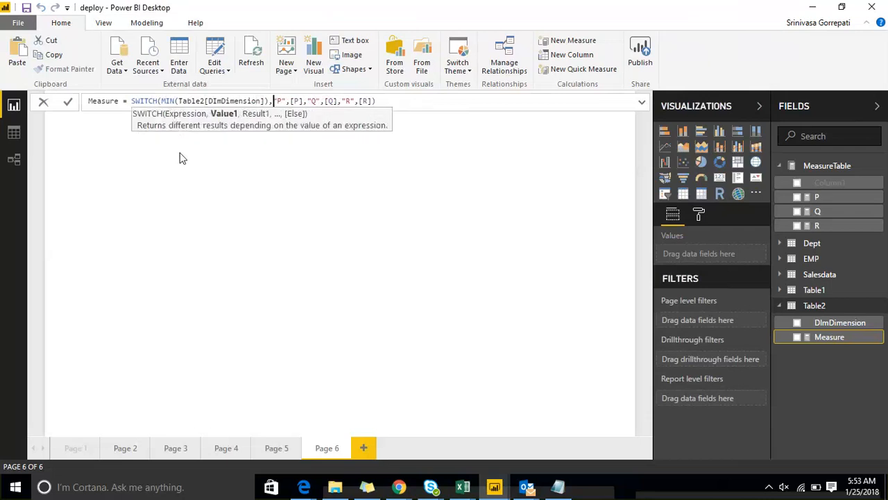
pyautogui.hotkey('shift', 'Left')
pyautogui.hotkey('shift', 'Left')
pyautogui.hotkey('shift', 'Left')
pyautogui.hotkey('shift', 'Left')
pyautogui.hotkey('shift', 'Left')
pyautogui.hotkey('shift', 'Left')
pyautogui.hotkey('shift', 'Left')
pyautogui.hotkey('shift', 'Left')
pyautogui.hotkey('shift', 'Left')
pyautogui.hotkey('shift', 'Left')
pyautogui.hotkey('shift', 'Left')
pyautogui.hotkey('shift', 'Left')
pyautogui.hotkey('shift', 'Left')
pyautogui.hotkey('shift', 'Left')
pyautogui.hotkey('shift', 'Left')
pyautogui.hotkey('shift', 'Left')
pyautogui.hotkey('shift', 'Left')
pyautogui.hotkey('shift', 'Left')
pyautogui.hotkey('shift', 'Left')
pyautogui.hotkey('shift', 'Left')
pyautogui.hotkey('shift', 'Left')
pyautogui.hotkey('shift', 'Left')
pyautogui.hotkey('shift', 'Left')
pyautogui.hotkey('shift', 'Left')
pyautogui.hotkey('shift', 'Left')
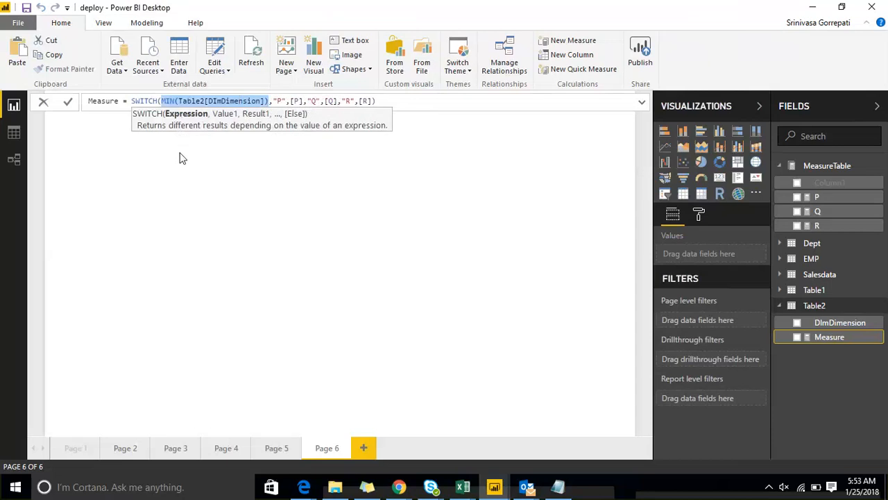
pyautogui.press('Right')
pyautogui.press('Right')
pyautogui.press('Right')
pyautogui.press('Right')
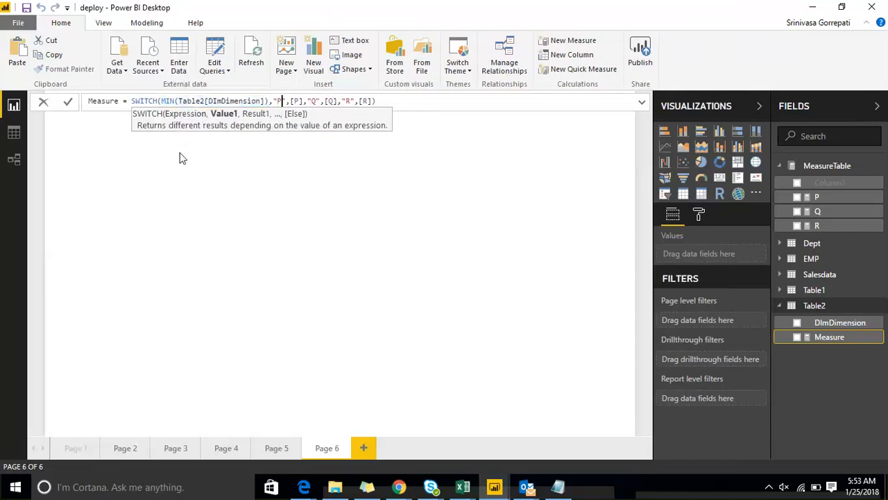
pyautogui.press('Right')
pyautogui.press('Right')
pyautogui.press('Right')
pyautogui.press('Right')
pyautogui.press('Right')
pyautogui.press('Right')
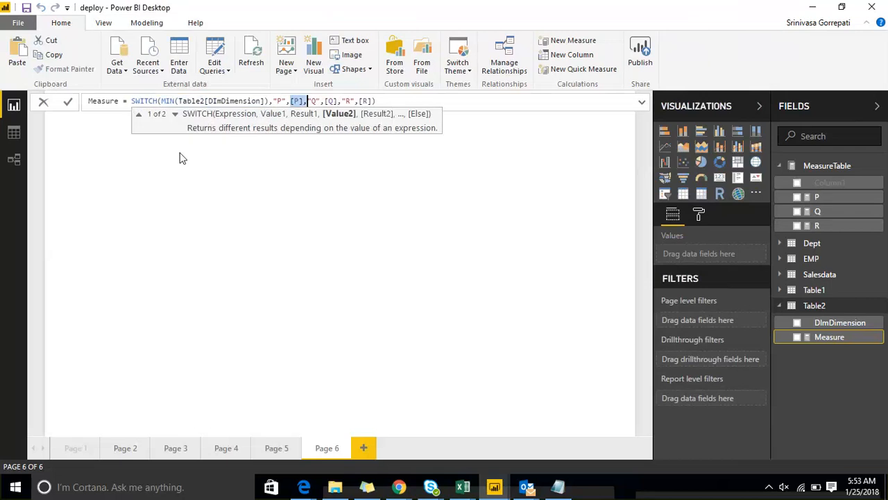
pyautogui.press('Right')
pyautogui.press('Right')
pyautogui.press('Right')
pyautogui.press('Right')
pyautogui.press('Right')
pyautogui.press('Right')
pyautogui.press('Right')
pyautogui.press('Right')
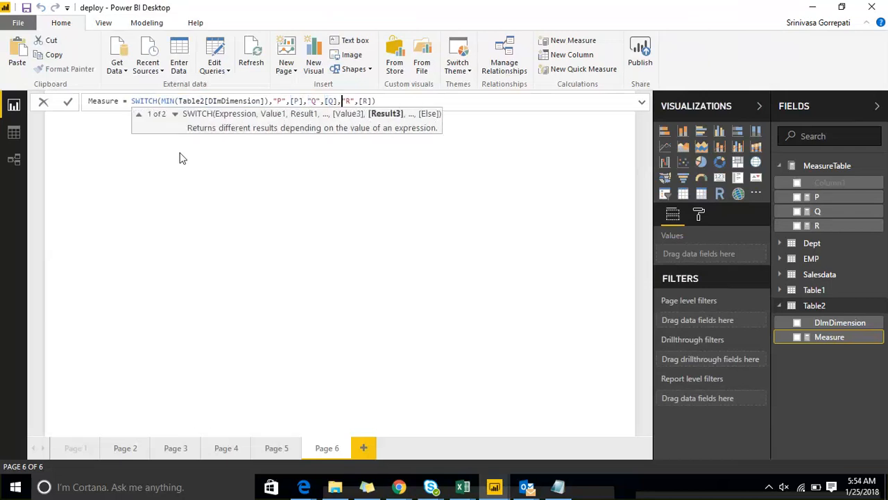
pyautogui.hotkey('shift', 'Right')
pyautogui.hotkey('shift', 'Right')
pyautogui.hotkey('shift', 'Right')
pyautogui.press('Right')
pyautogui.press('Right')
pyautogui.press('Right')
pyautogui.press('Right')
pyautogui.press('Right')
pyautogui.press('Right')
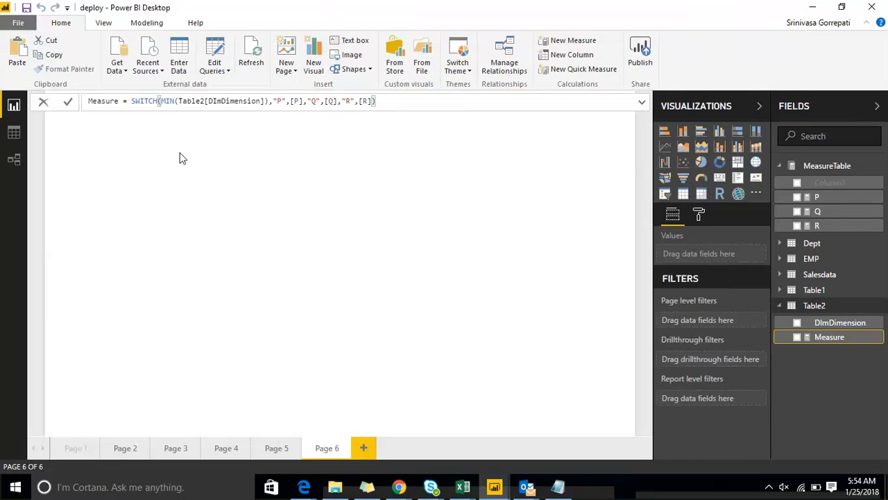
# Commit the SWITCH measure and add a compact table visual showing DImDimension and Measure from Table2.
pyautogui.press('Return')
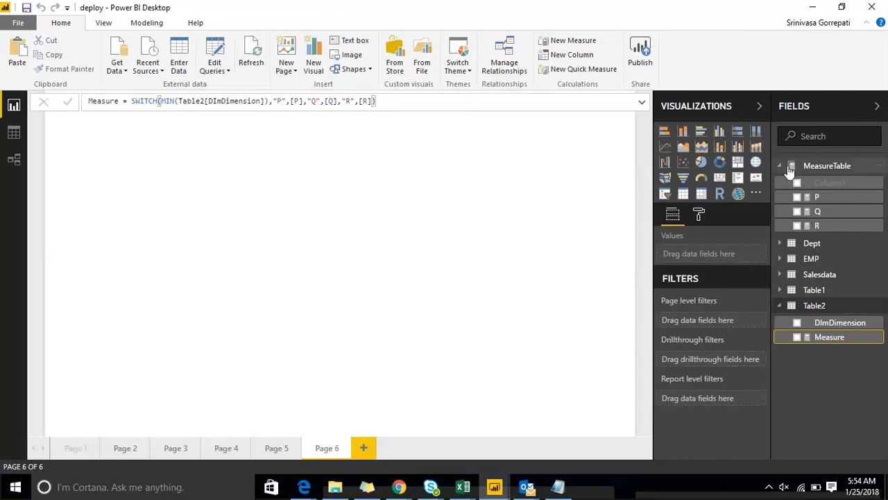
pyautogui.click(684, 195)
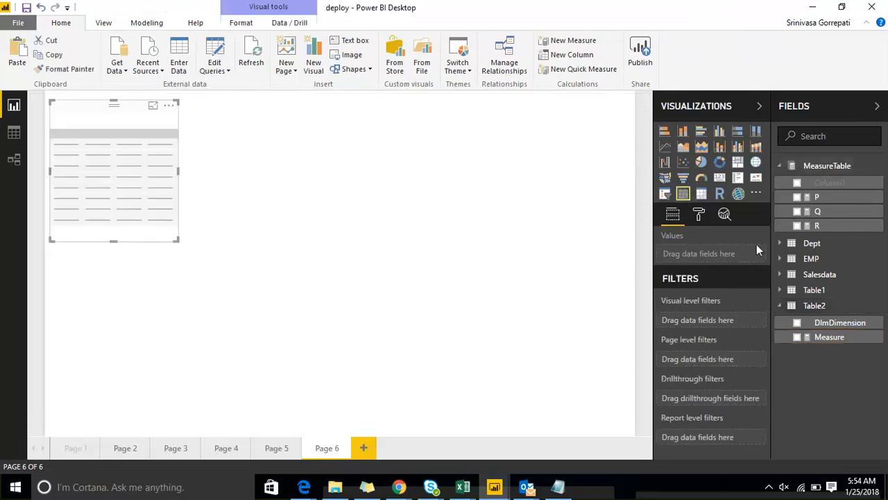
pyautogui.click(797, 323)
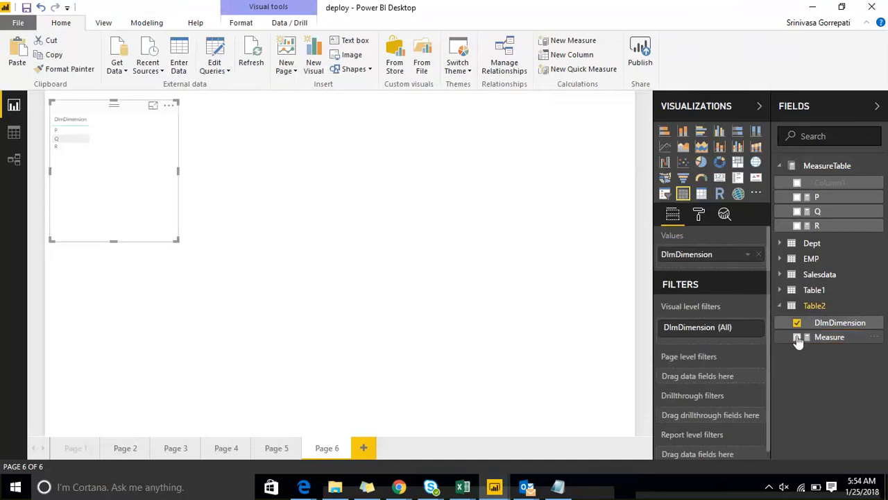
pyautogui.click(796, 338)
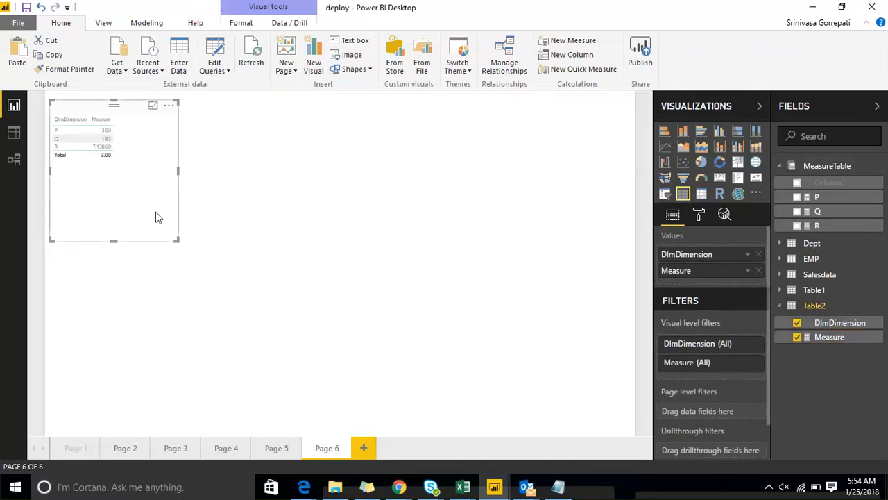
pyautogui.moveTo(179, 240); pyautogui.dragTo(179, 177)
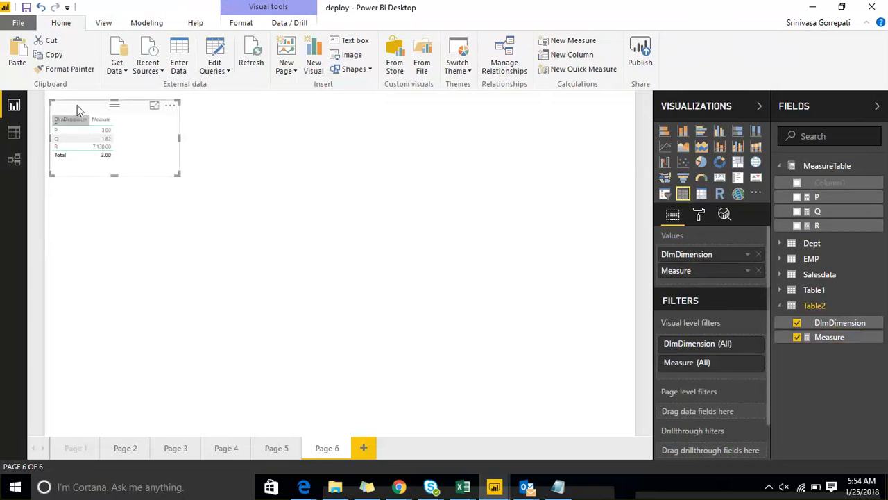
# Set the table visual's grid text size to 16 and enlarge the visual to fit all its rows.
pyautogui.click(697, 219)
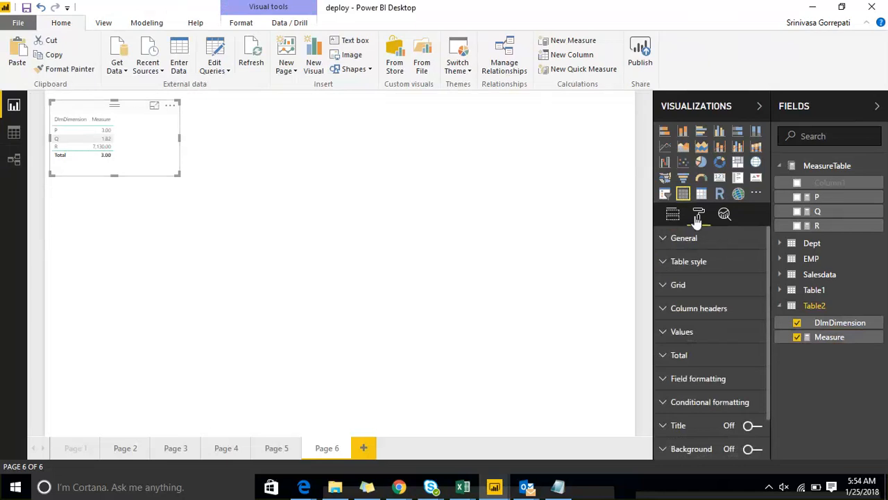
pyautogui.click(670, 267)
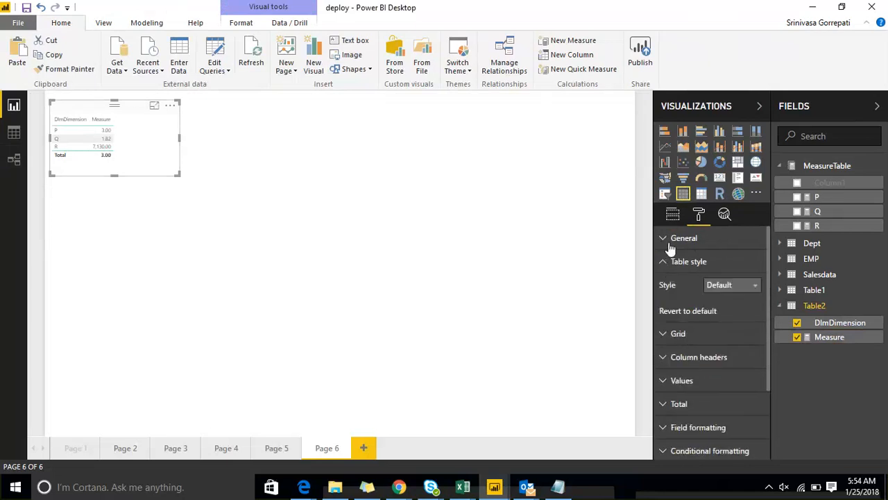
pyautogui.click(668, 241)
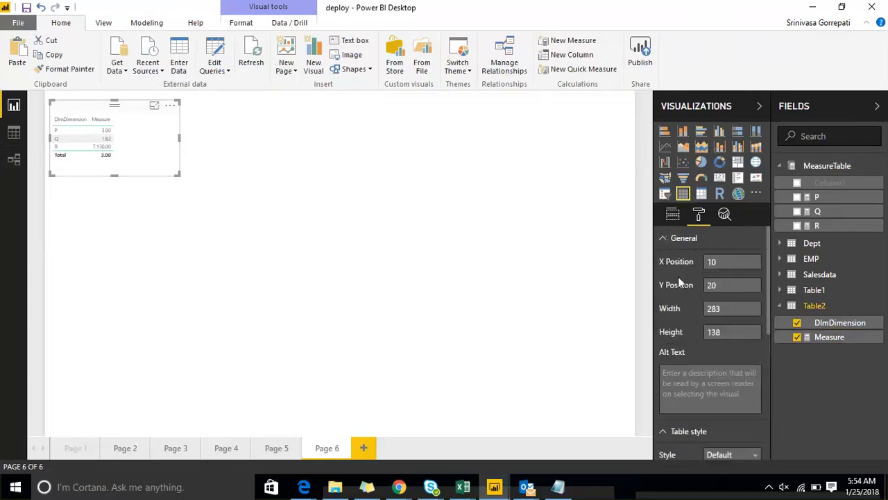
pyautogui.click(667, 240)
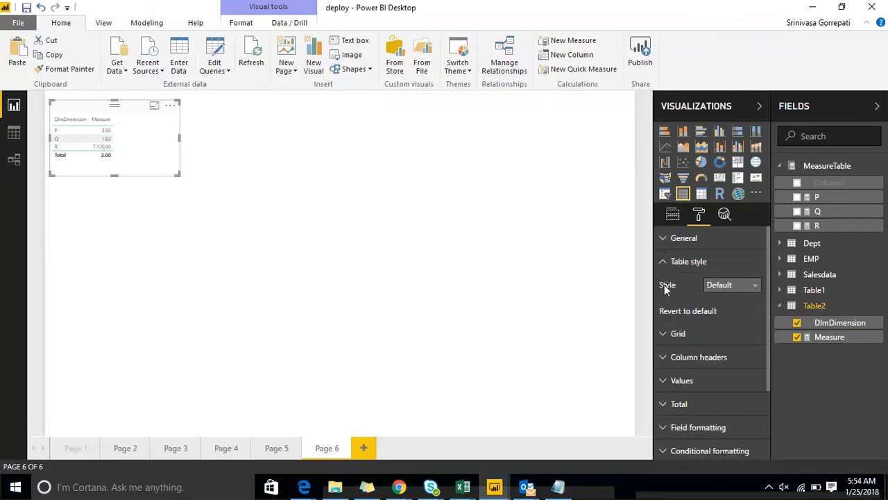
pyautogui.click(666, 336)
pyautogui.scroll(-2, 716, 337)
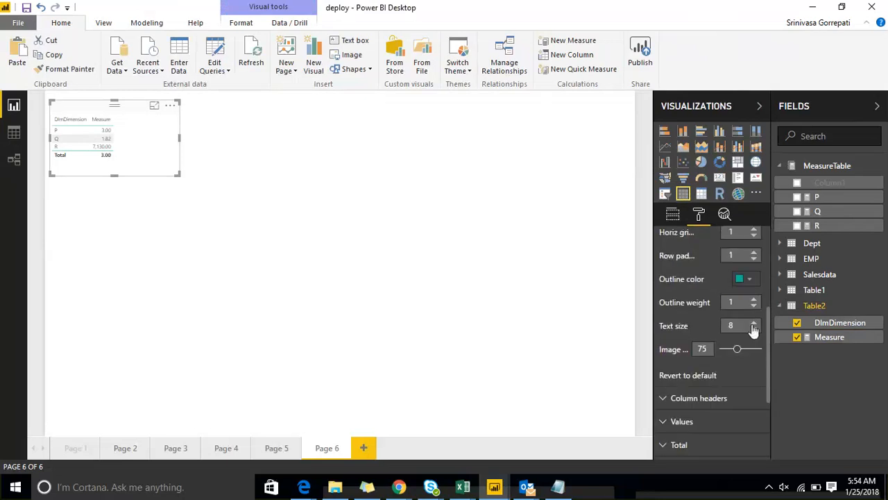
pyautogui.click(753, 322)
pyautogui.click(754, 322)
pyautogui.click(753, 322)
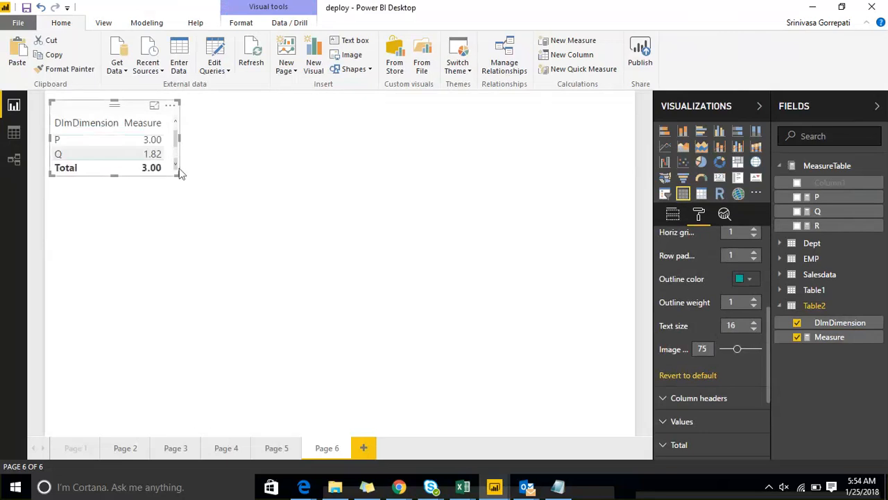
pyautogui.moveTo(177, 174); pyautogui.dragTo(204, 217)
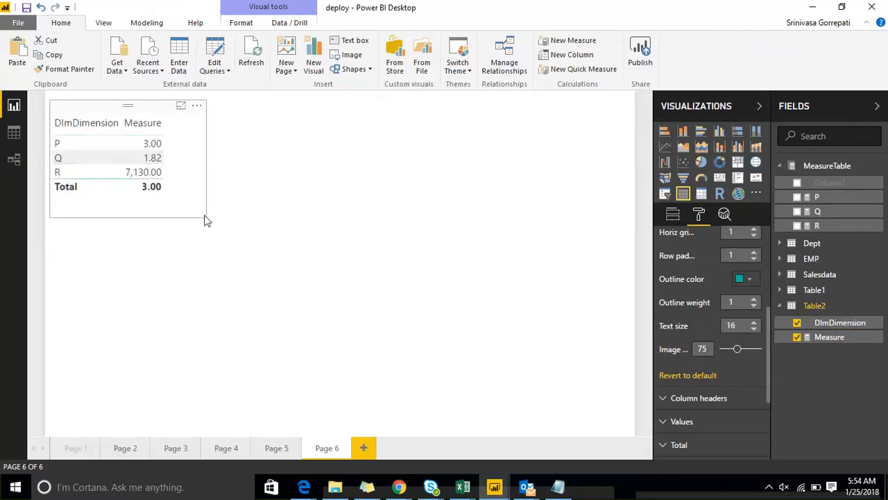
# Add a second table visual with the measures P, Q and R, placed to the right of the first table.
pyautogui.click(282, 176)
pyautogui.click(683, 193)
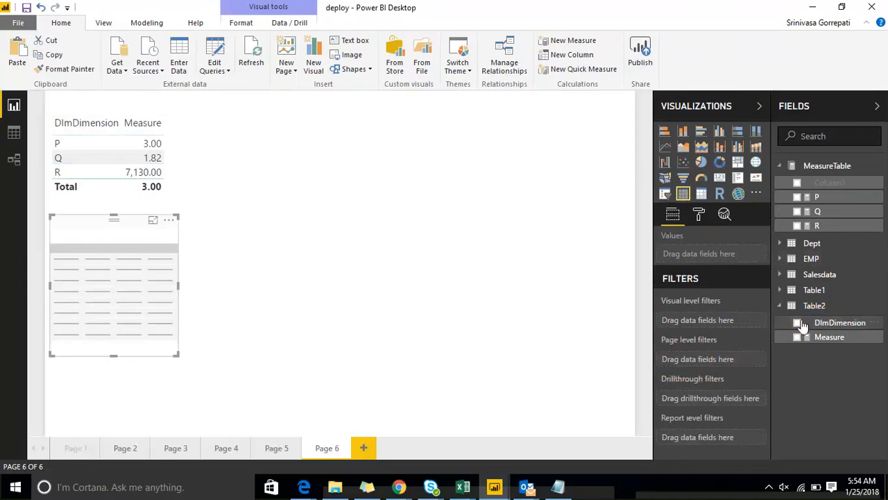
pyautogui.click(797, 196)
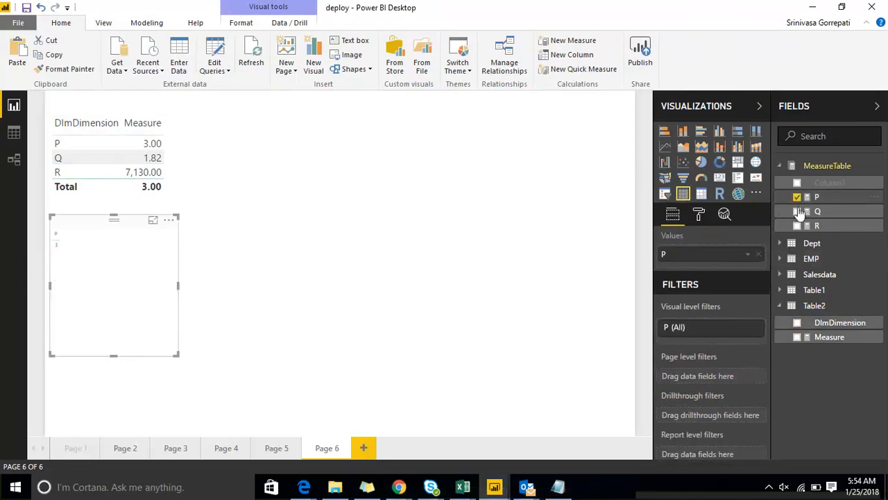
pyautogui.click(796, 211)
pyautogui.click(797, 226)
pyautogui.moveTo(94, 229); pyautogui.dragTo(326, 134)
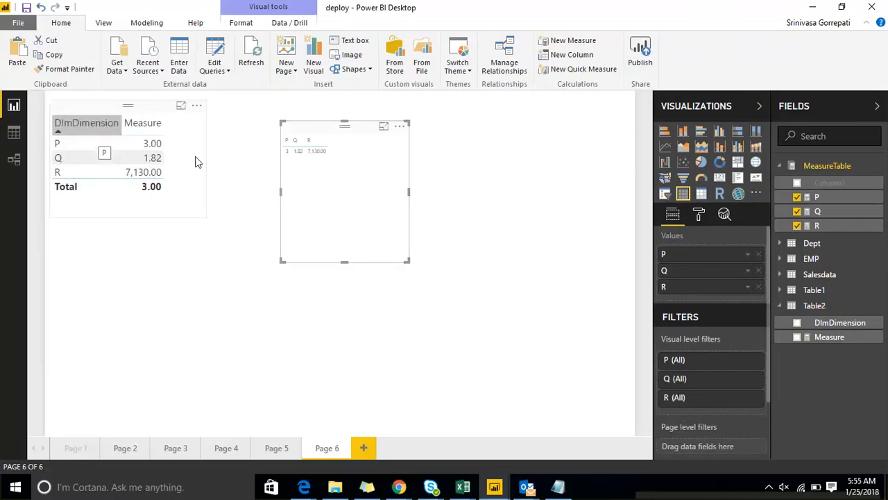
# Examine the MIN(Table2[DImDimension]) expression in the SWITCH measure's formula.
pyautogui.click(229, 283)
pyautogui.click(829, 337)
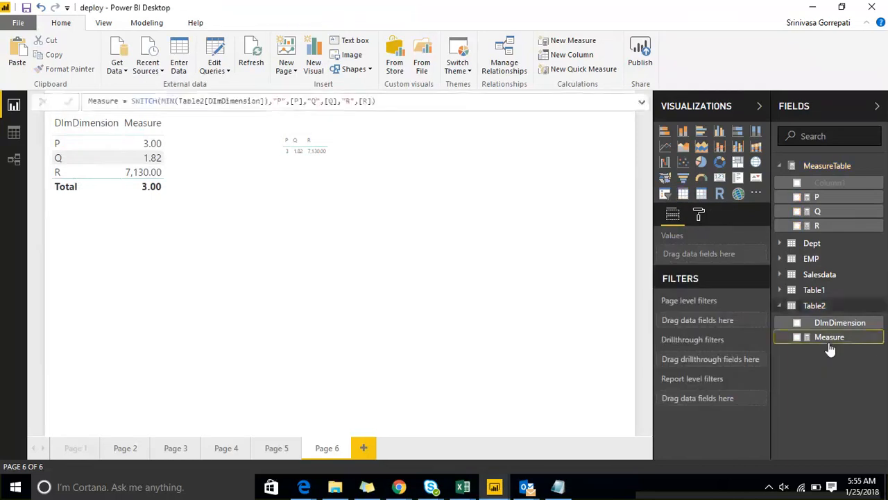
pyautogui.click(165, 102)
pyautogui.moveTo(161, 102); pyautogui.dragTo(263, 102)
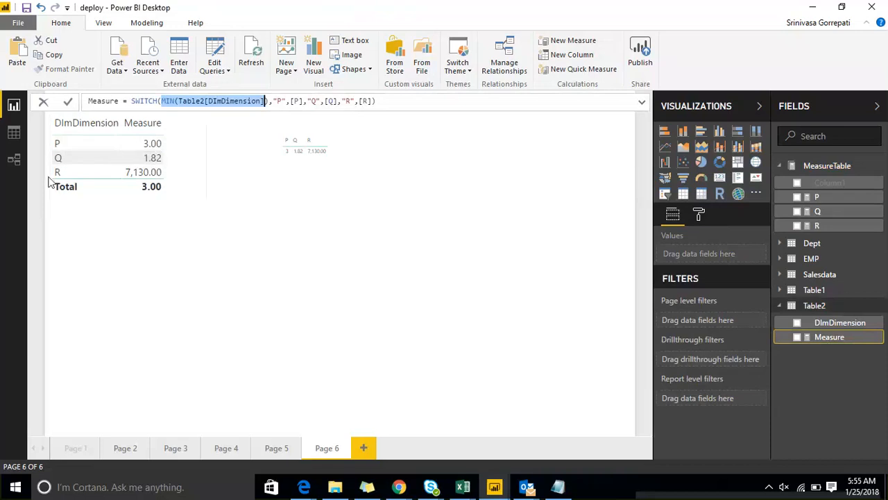
# Move the DImDimension and Measure table to the right of the P, Q, R table and shrink it slightly.
pyautogui.click(197, 142)
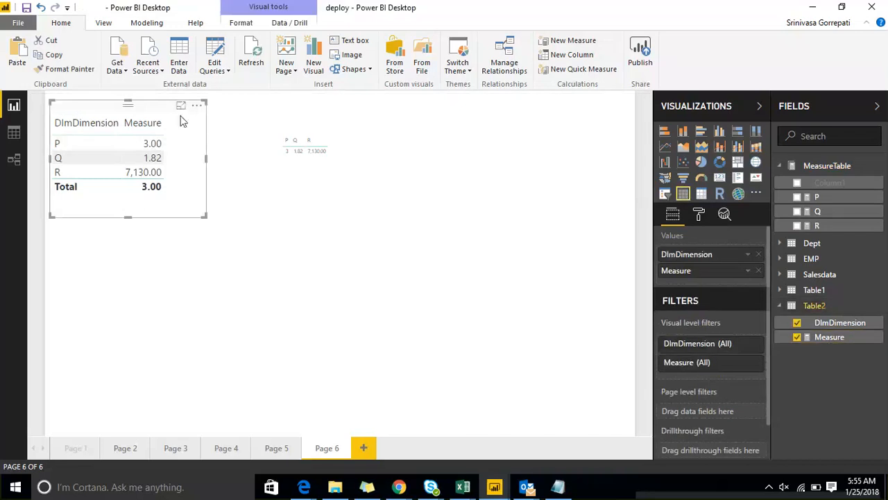
pyautogui.click(373, 182)
pyautogui.moveTo(99, 114); pyautogui.dragTo(495, 123)
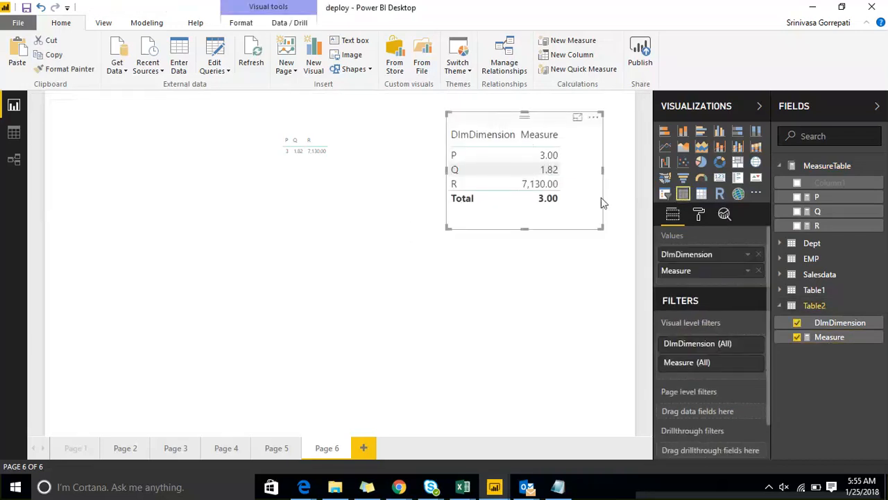
pyautogui.moveTo(602, 227); pyautogui.dragTo(591, 220)
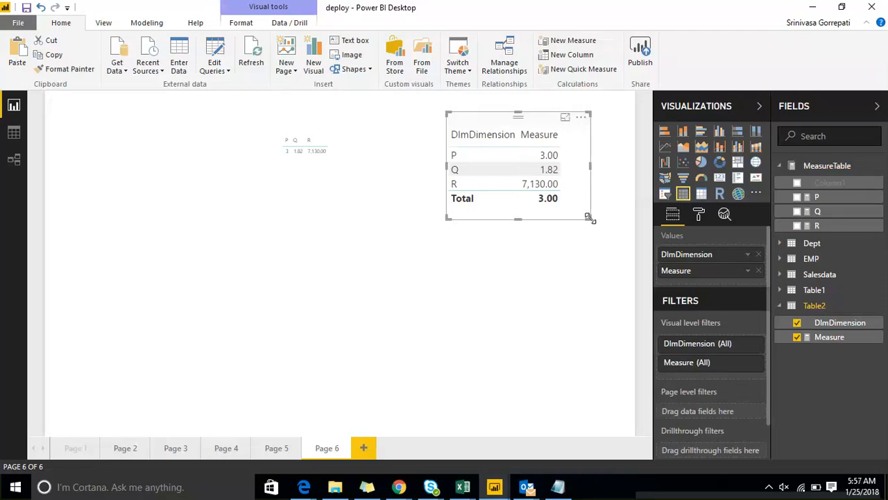
# Dismiss the IT security notification about the unapproved file.
pyautogui.click(557, 321)
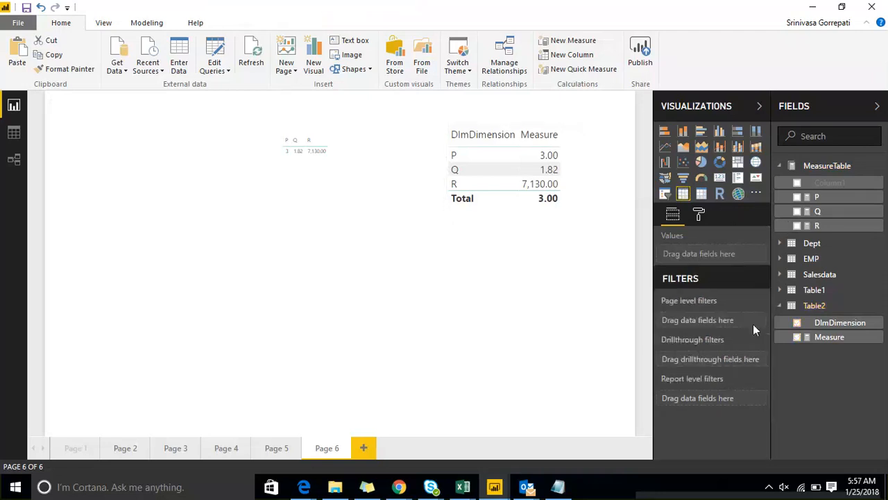
pyautogui.click(833, 310)
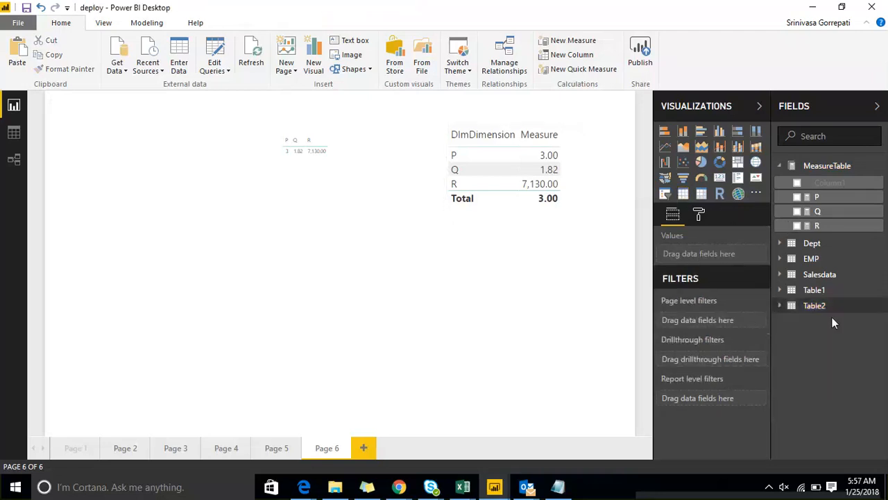
pyautogui.click(835, 309)
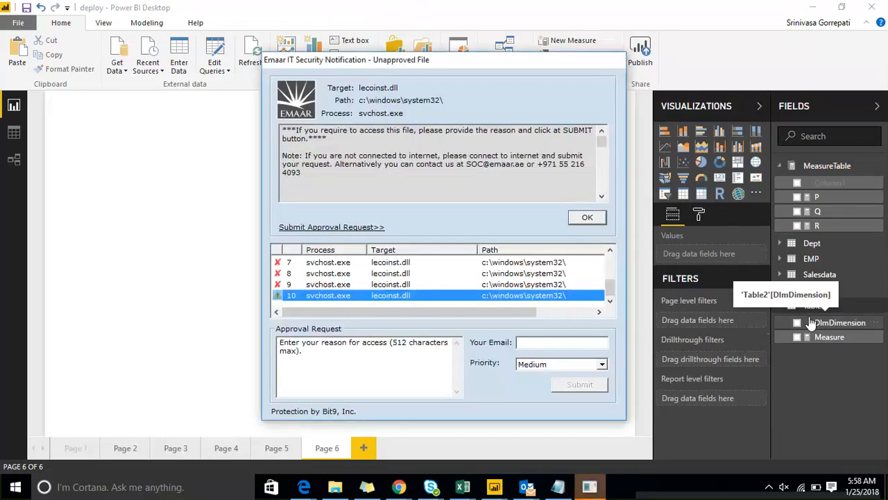
pyautogui.click(587, 217)
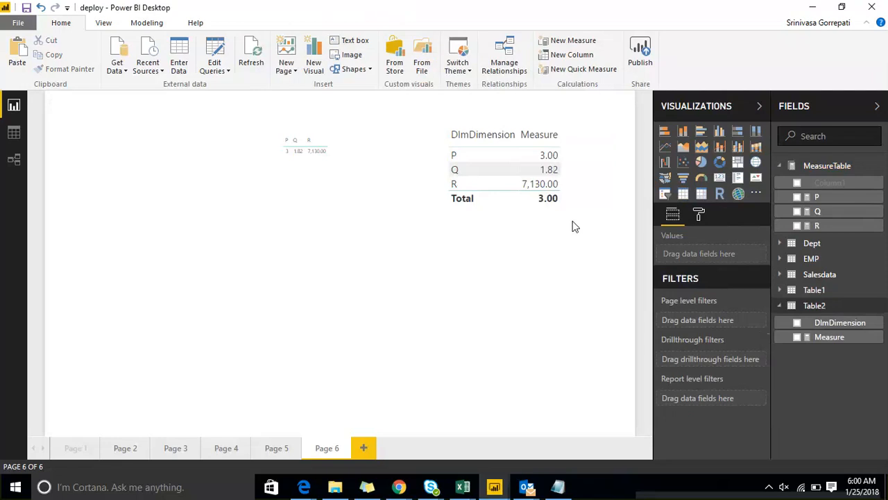
# Add an empty line chart to the page and convert the DImDimension and Measure table into a line chart.
pyautogui.click(665, 147)
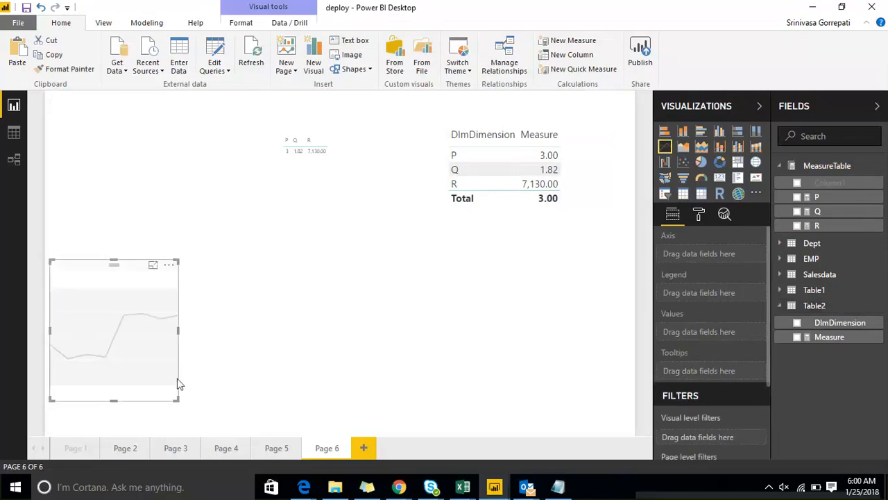
pyautogui.click(505, 119)
pyautogui.click(663, 148)
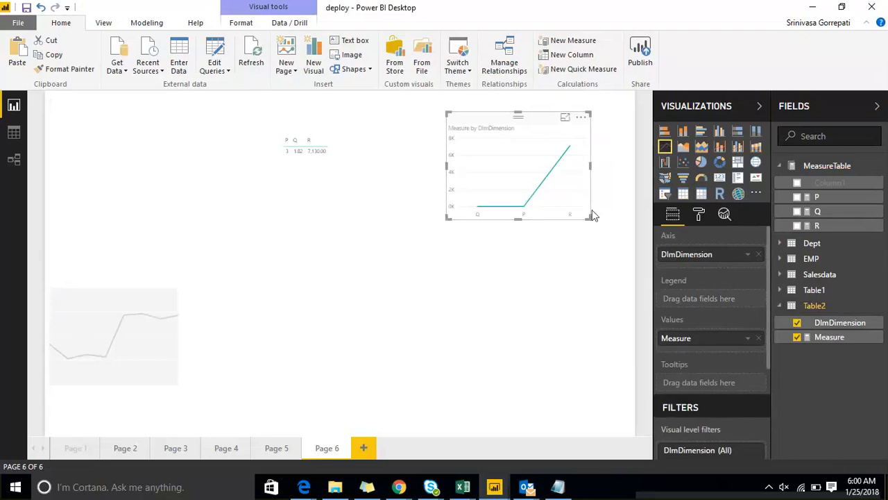
# Move the Measure by DImDimension line chart down toward the page's centre and reduce its height.
pyautogui.moveTo(485, 111); pyautogui.dragTo(432, 226)
pyautogui.click(698, 215)
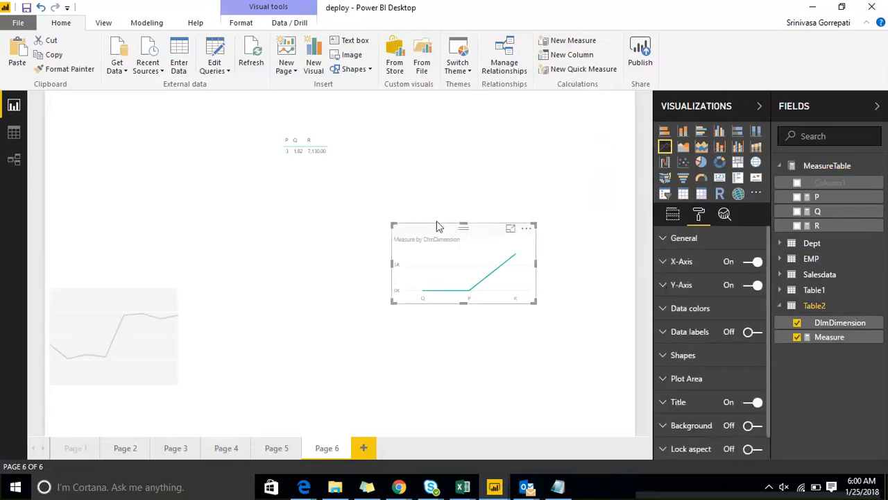
pyautogui.click(508, 156)
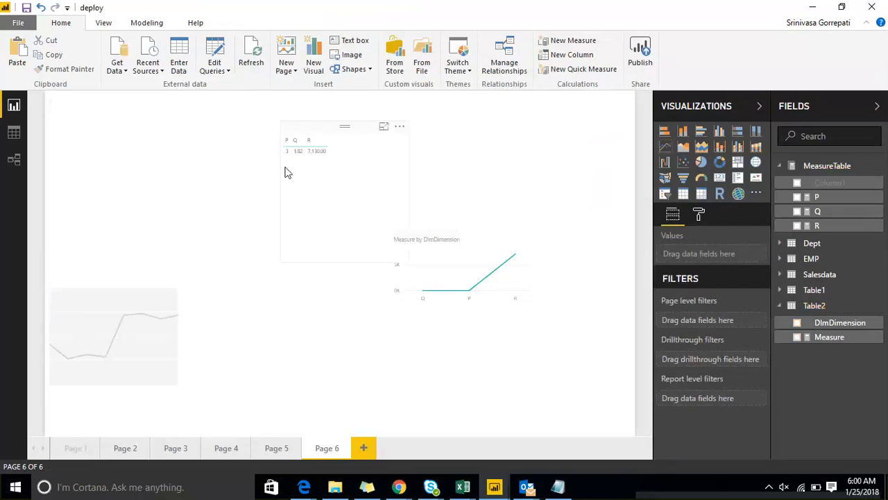
# Compare the P, Q, R table with the Q value in the Measure by DImDimension line chart.
pyautogui.click(300, 140)
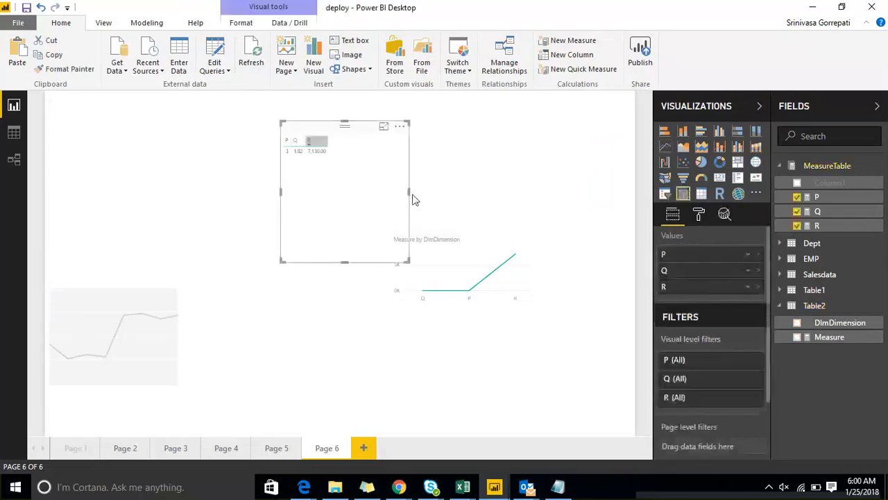
pyautogui.moveTo(411, 269)
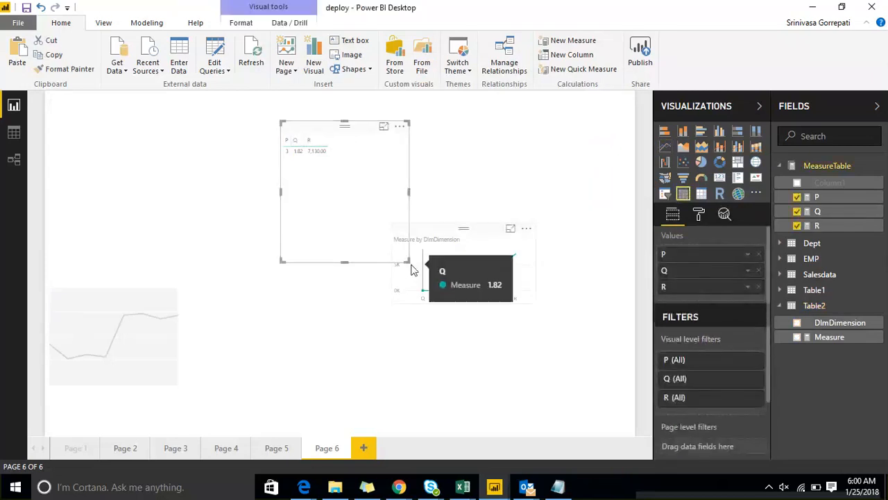
pyautogui.click(462, 183)
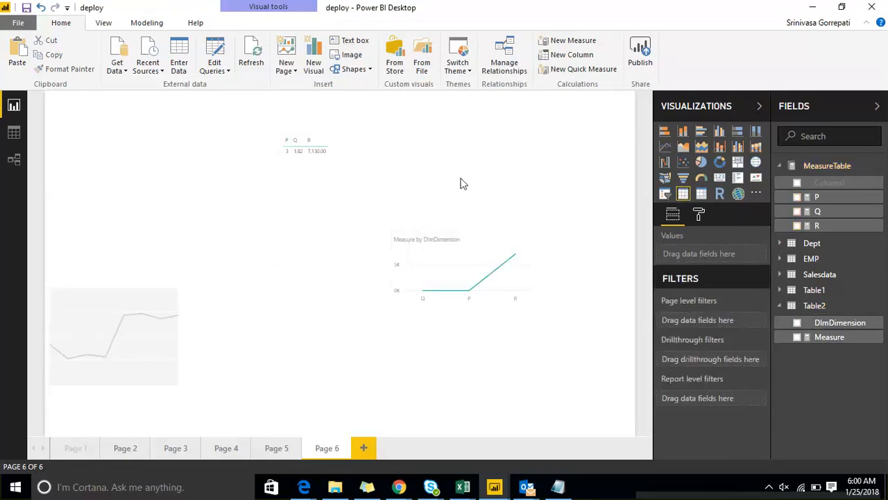